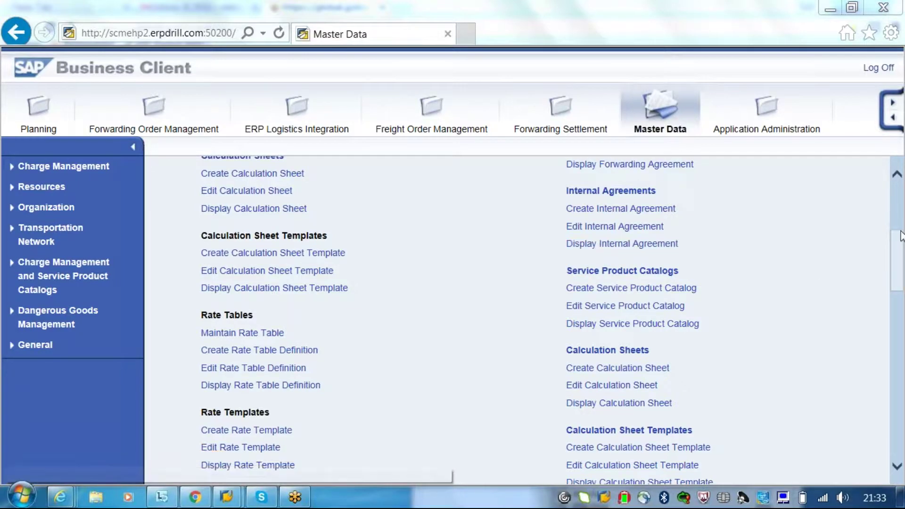
# - Create a new scale named TCCM_SCALE with the description "scale for gross weight"
pyautogui.moveTo(901, 242); pyautogui.dragTo(902, 285)
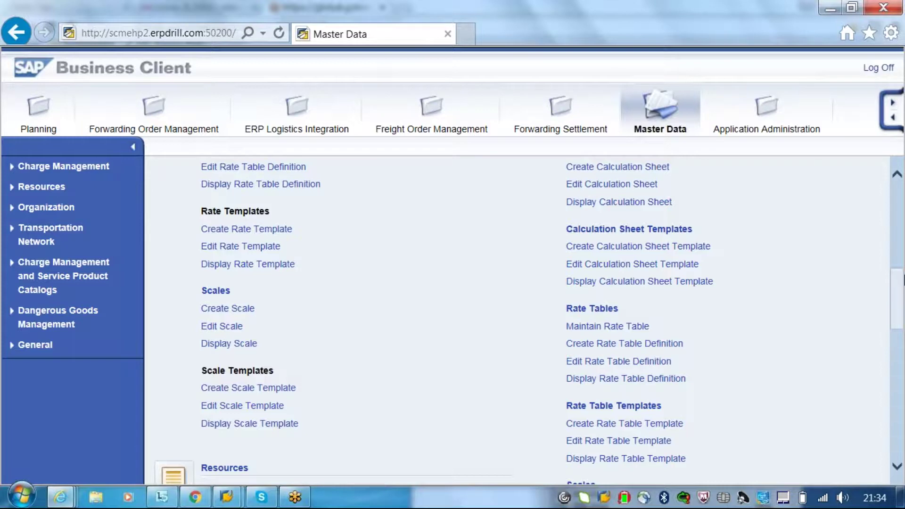
pyautogui.click(228, 308)
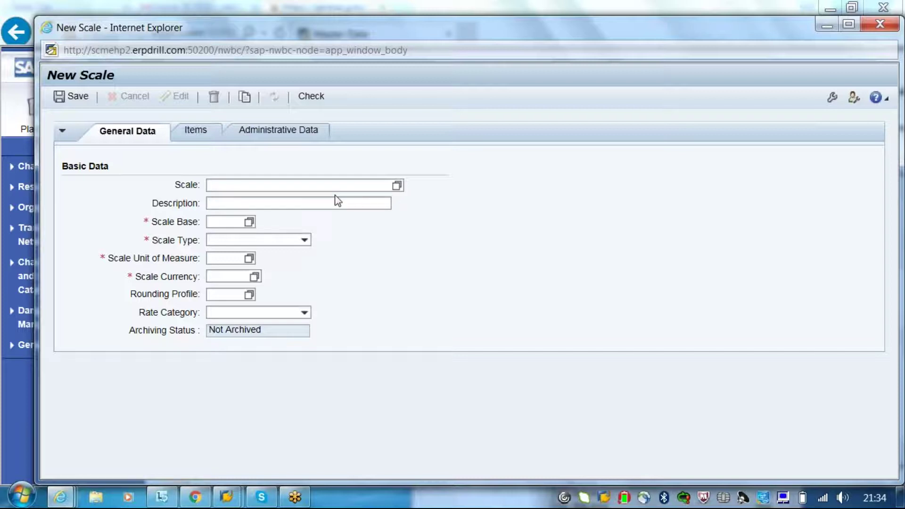
pyautogui.click(323, 185)
pyautogui.write('TCC')
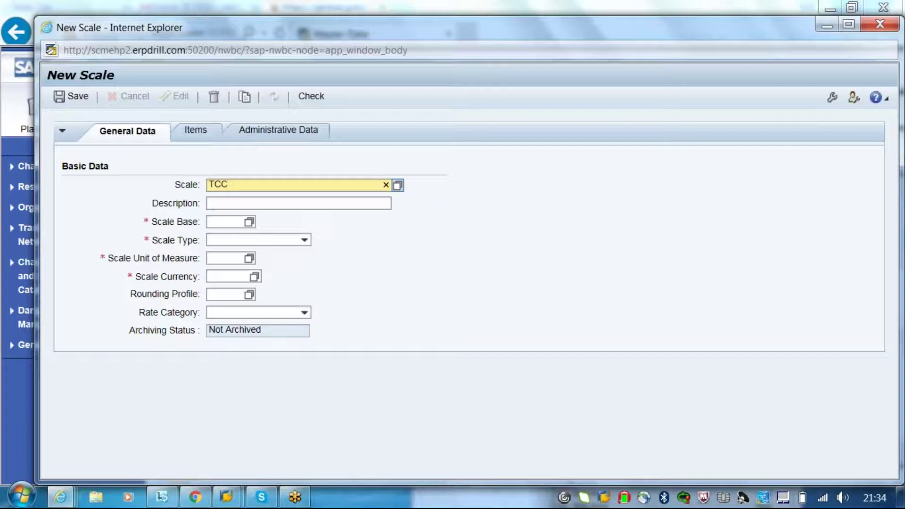
pyautogui.write('M_SCALE')
pyautogui.click(288, 202)
pyautogui.write('sca')
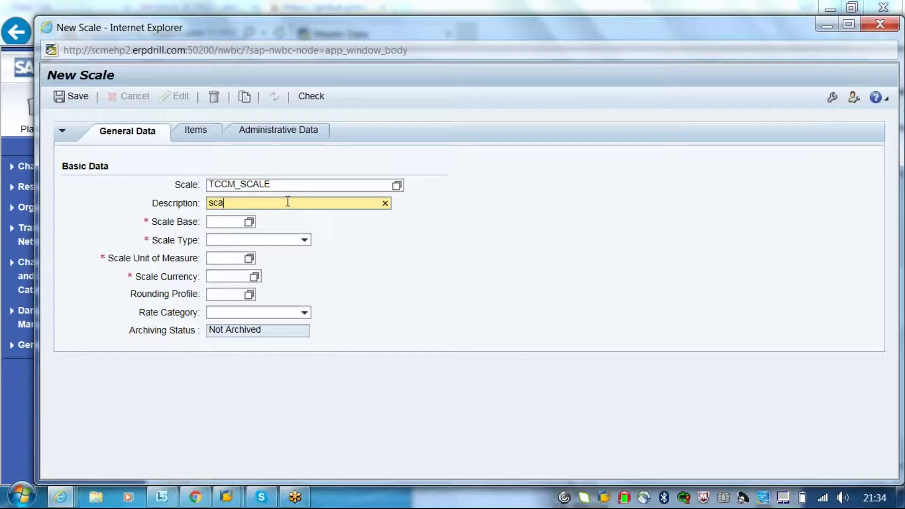
pyautogui.write('le for gross weight')
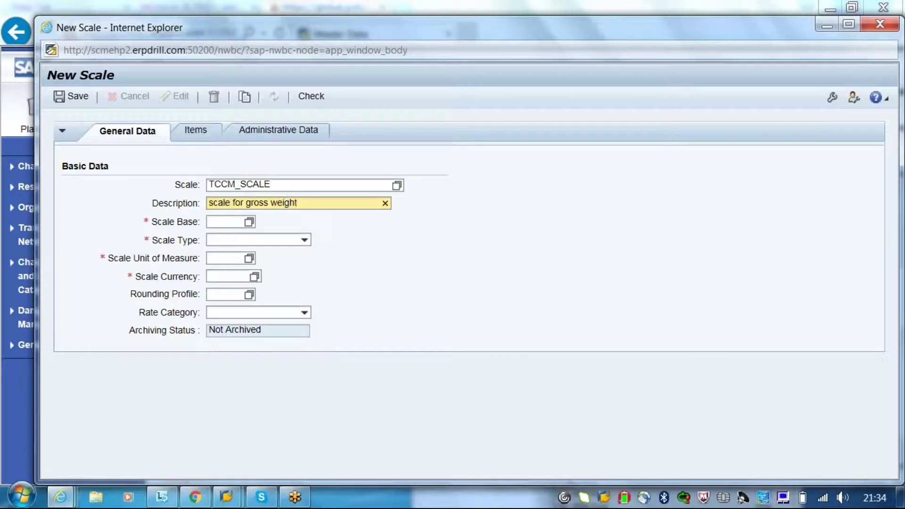
# - Choose WEIGHT (Weight) as the scale base from the list of available scale bases
pyautogui.click(221, 222)
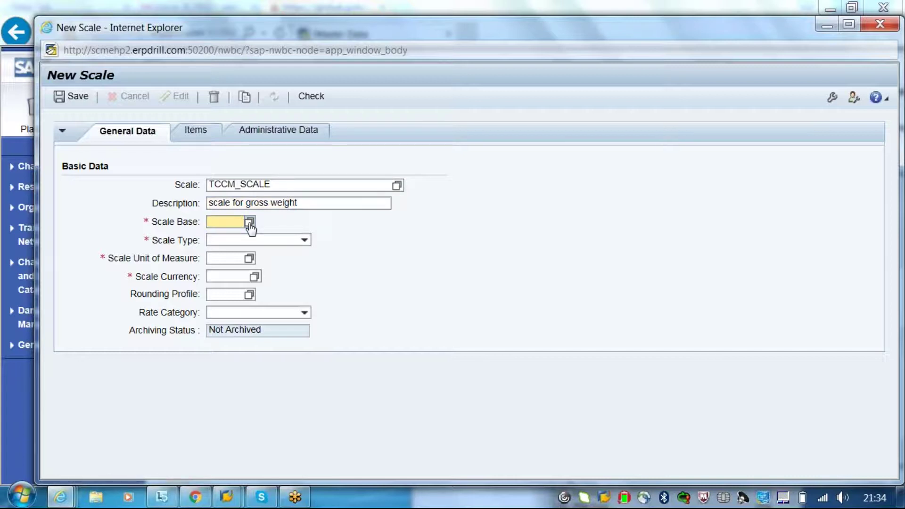
pyautogui.click(249, 222)
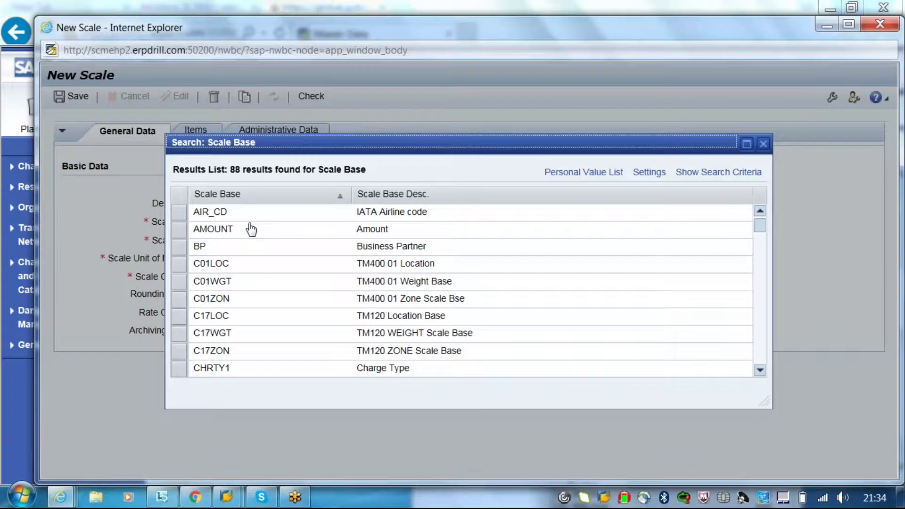
pyautogui.click(759, 331)
pyautogui.click(759, 332)
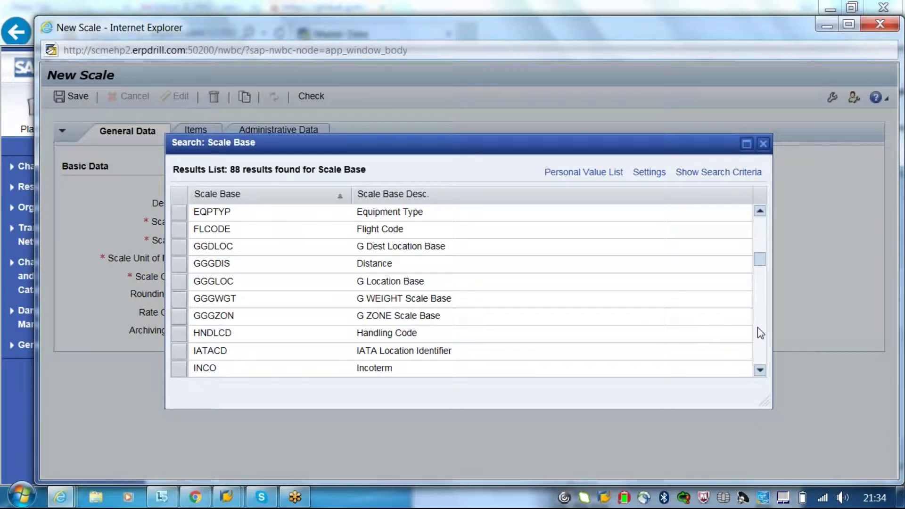
pyautogui.click(759, 332)
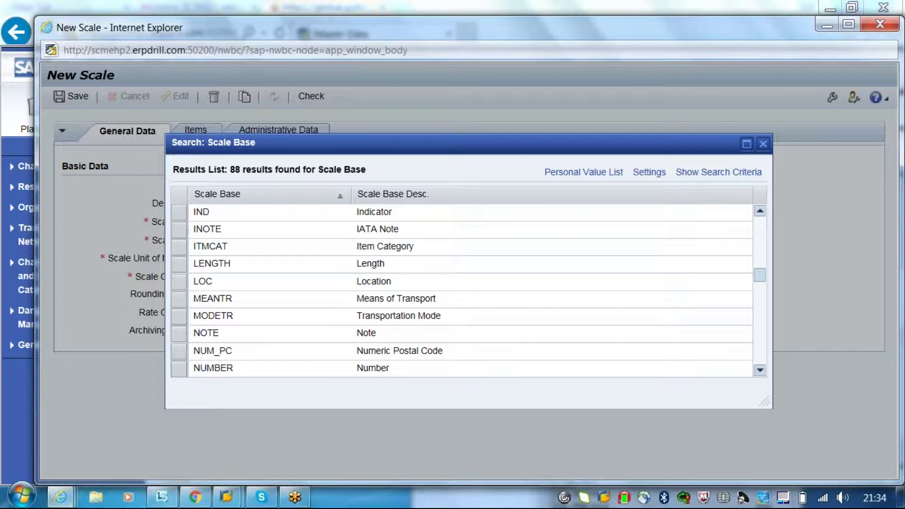
pyautogui.scroll(-3, 462, 290)
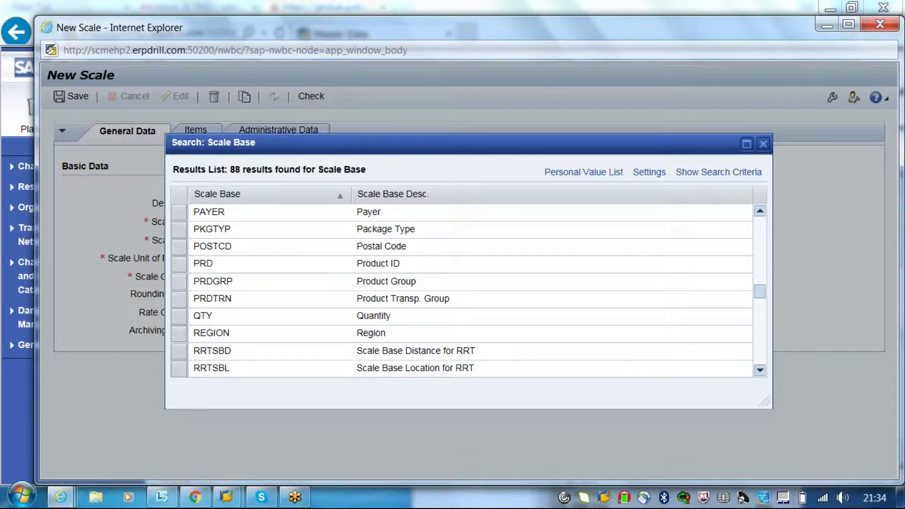
pyautogui.scroll(-3, 462, 290)
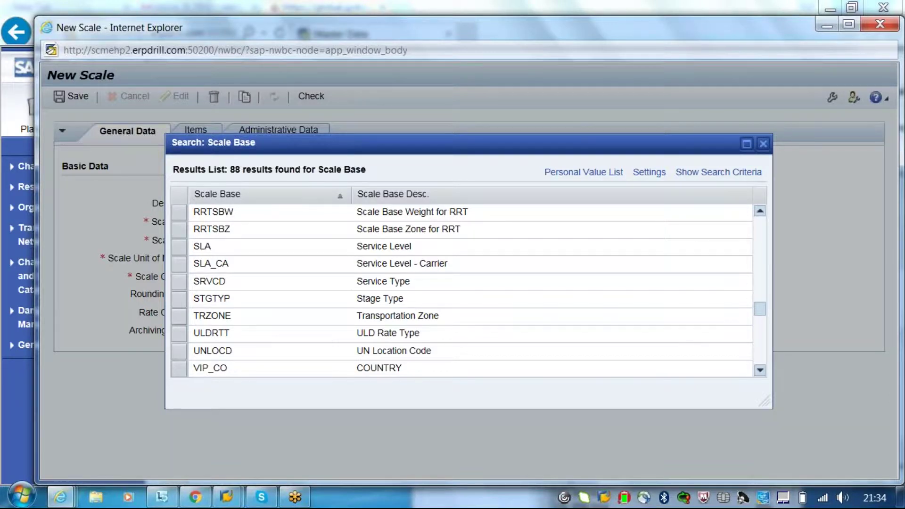
pyautogui.scroll(-3, 461, 289)
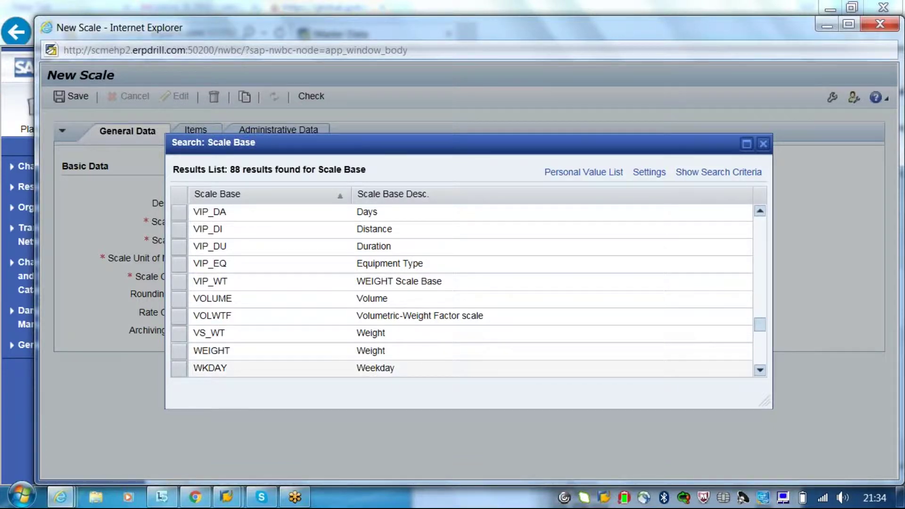
pyautogui.click(551, 356)
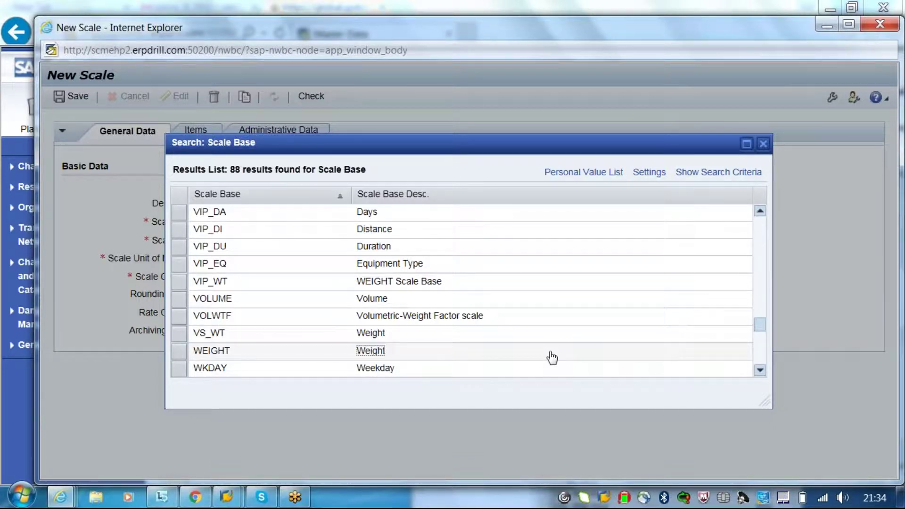
pyautogui.doubleClick(551, 356)
# - Set the scale type to Base Scale (>=) and the scale unit of measure to KG
pyautogui.press('Tab')
pyautogui.hotkey('alt', 'Down')
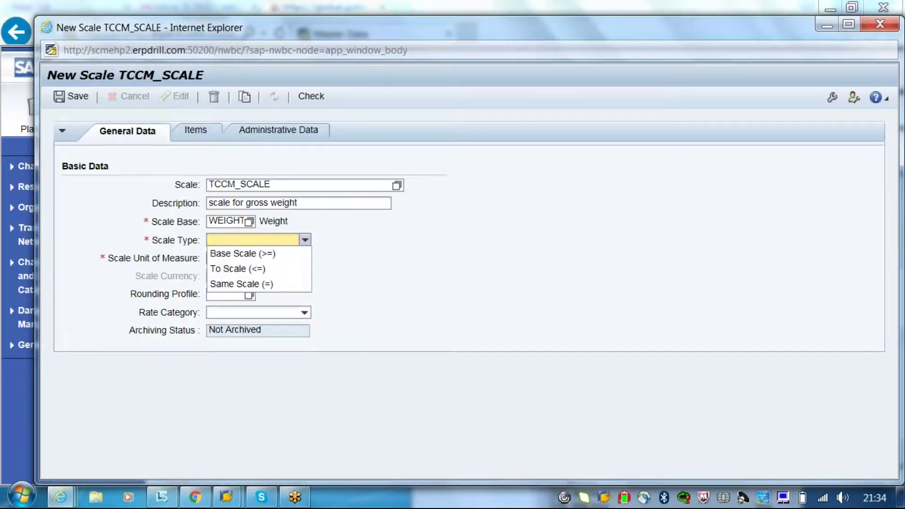
pyautogui.click(281, 255)
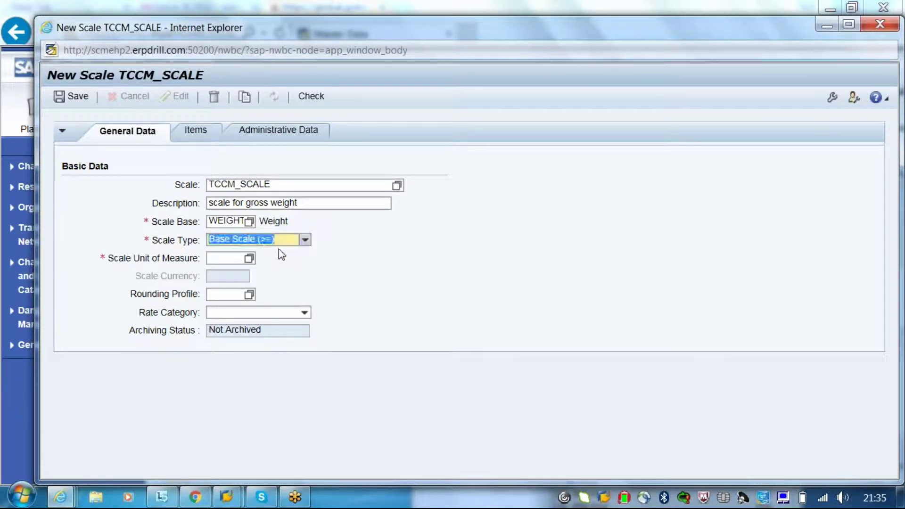
pyautogui.click(225, 260)
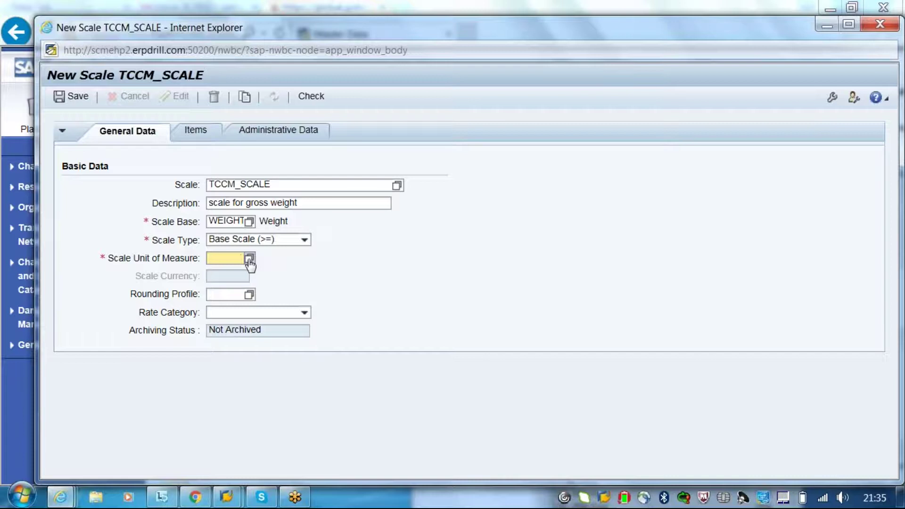
pyautogui.click(249, 258)
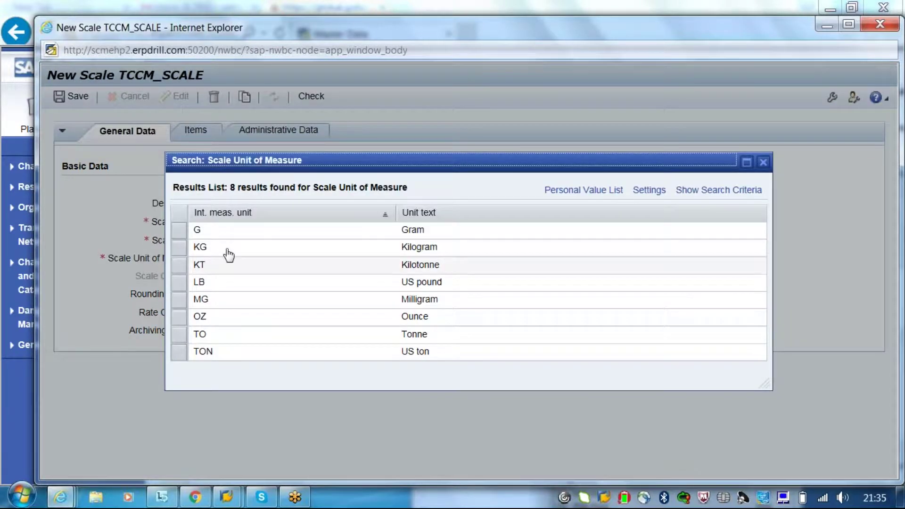
pyautogui.click(228, 253)
pyautogui.click(230, 239)
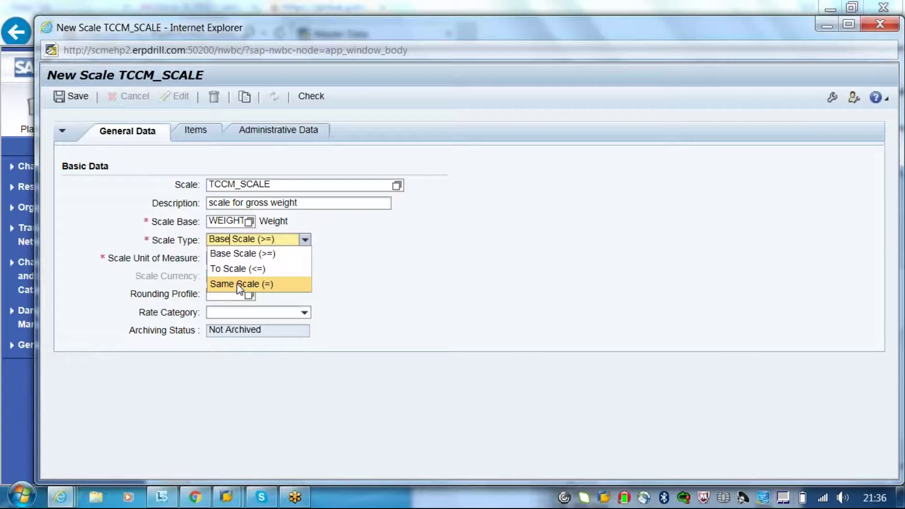
pyautogui.click(242, 253)
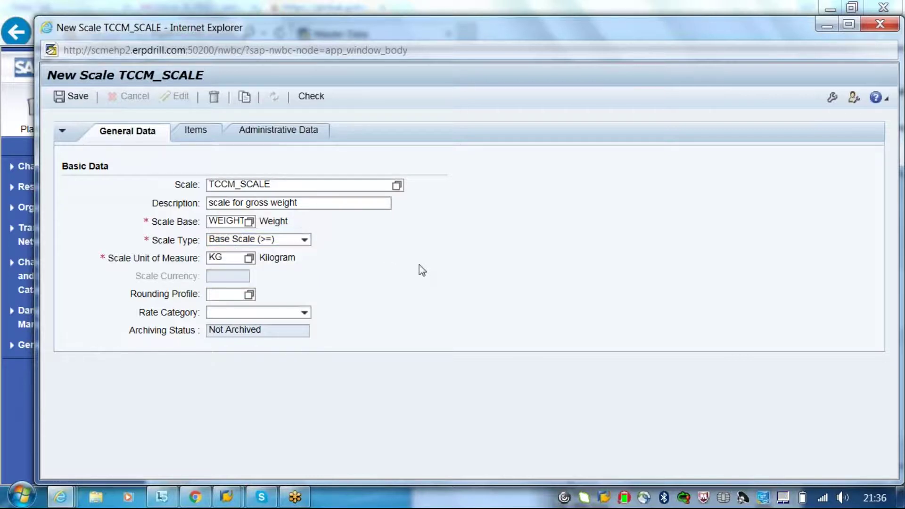
# - Set the rounding profile to 0000 (Round Up/Down To 0.01) and leave the rate category empty
pyautogui.click(237, 293)
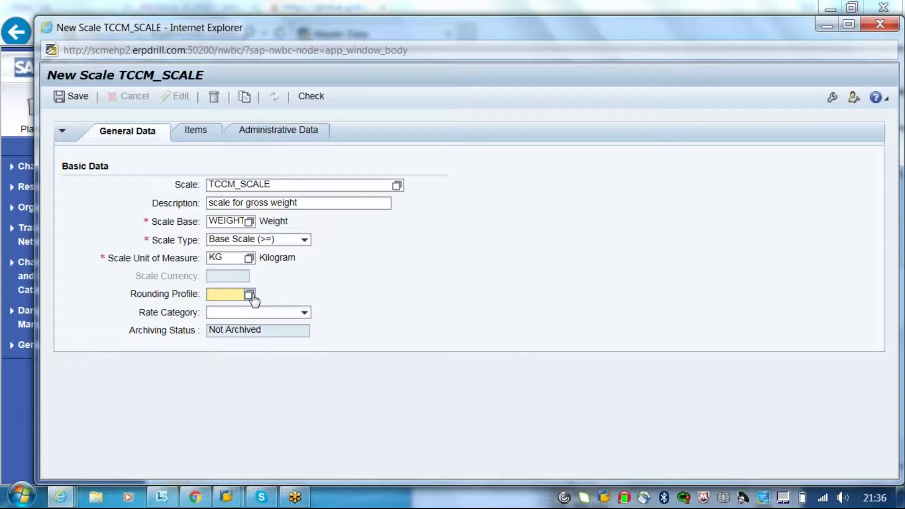
pyautogui.click(248, 294)
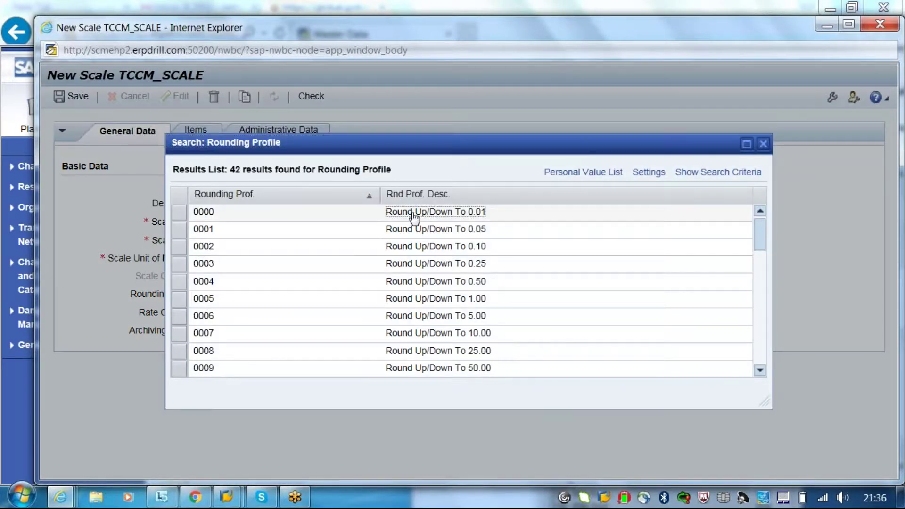
pyautogui.click(414, 214)
pyautogui.click(241, 312)
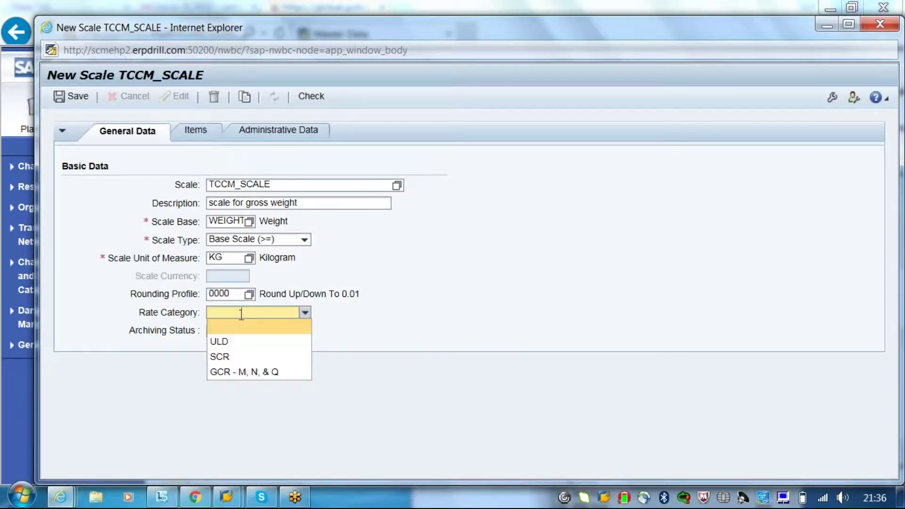
pyautogui.click(461, 340)
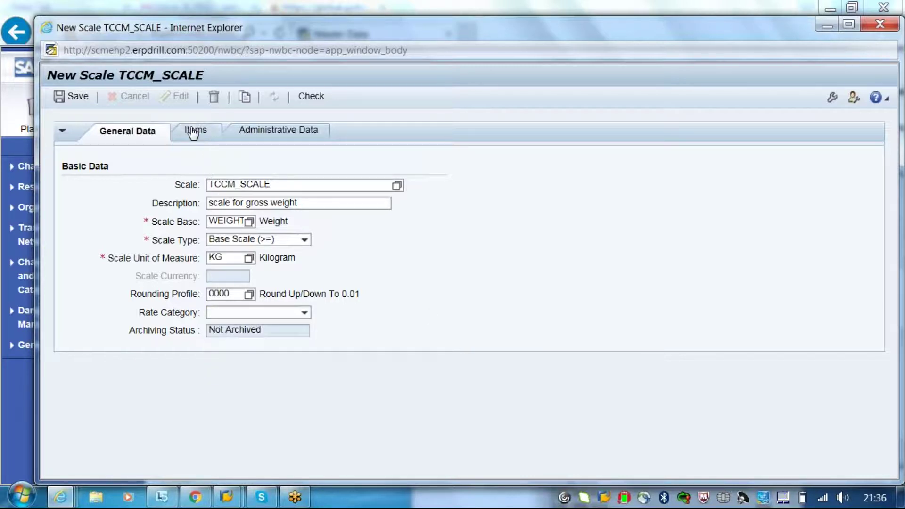
# - Add scale items for the weights 100, 1000 and 10000, each with the Relative calculation type
pyautogui.click(296, 194)
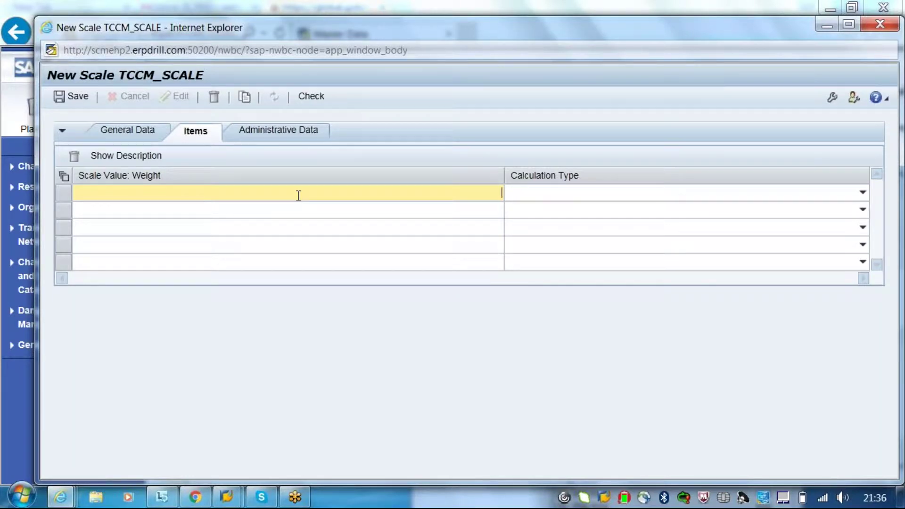
pyautogui.write('100')
pyautogui.click(554, 191)
pyautogui.click(552, 223)
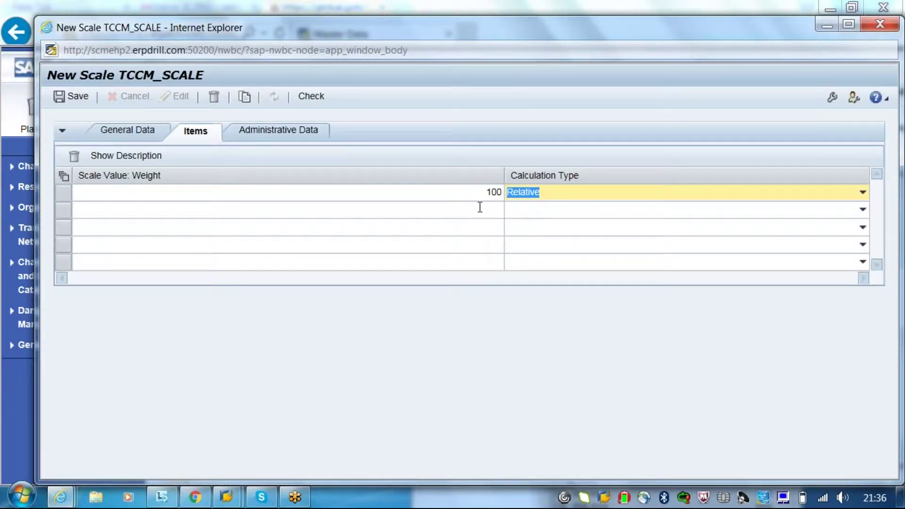
pyautogui.click(479, 207)
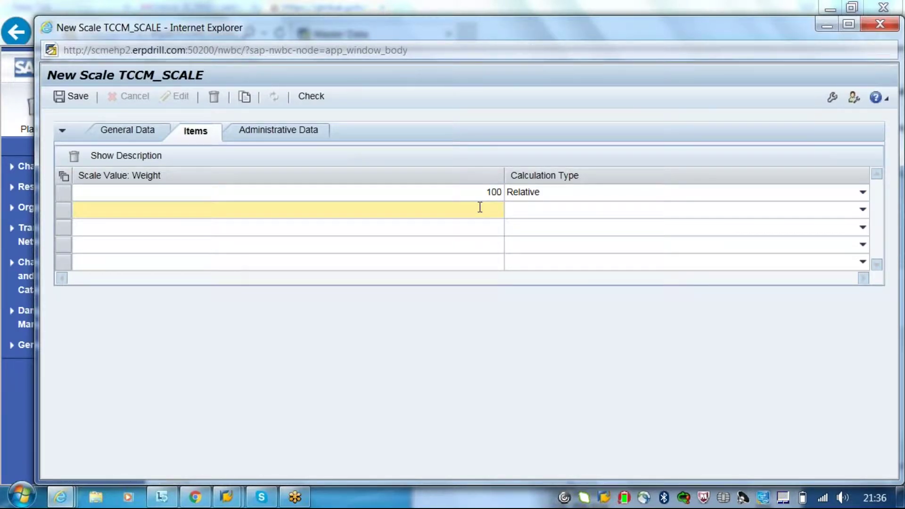
pyautogui.write('1000')
pyautogui.click(535, 211)
pyautogui.click(535, 241)
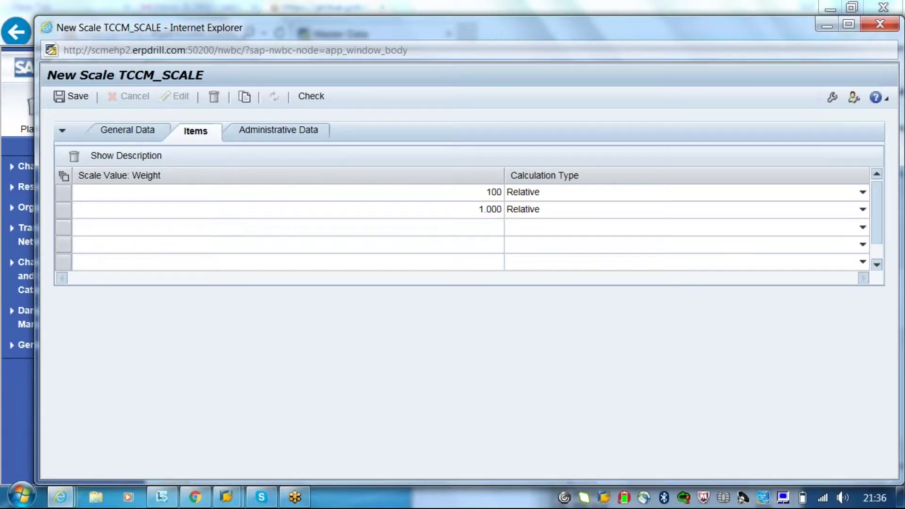
pyautogui.click(478, 232)
pyautogui.write('10000')
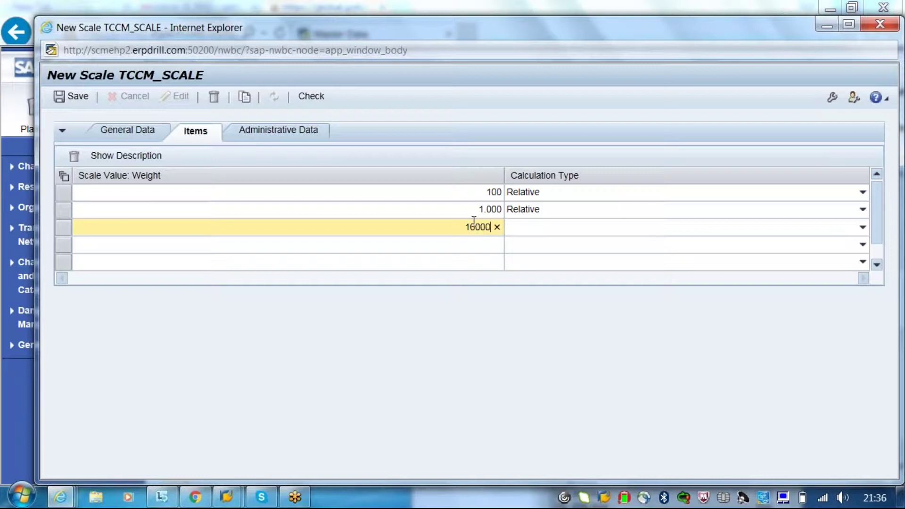
pyautogui.click(535, 229)
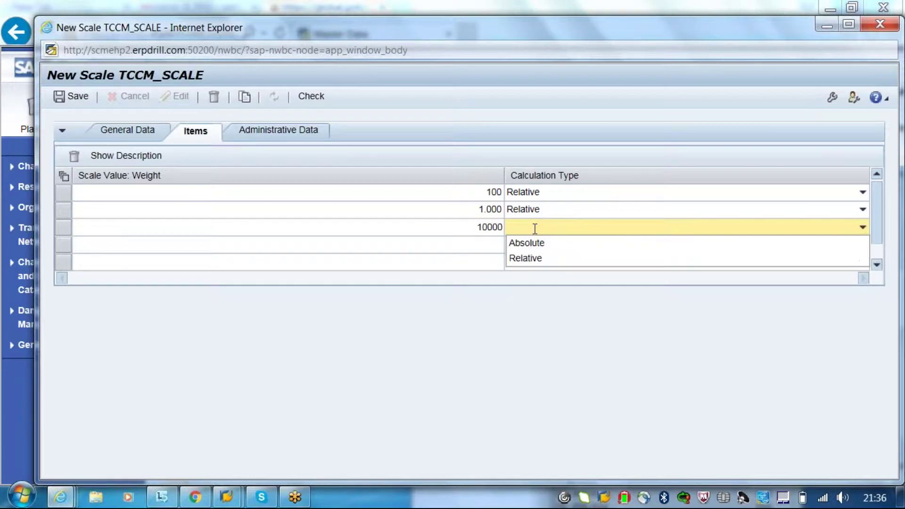
pyautogui.click(519, 259)
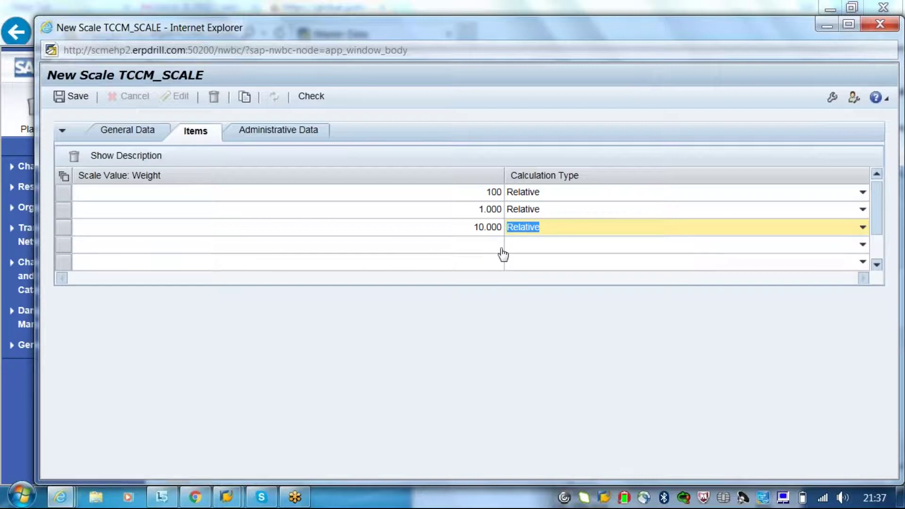
# - Review the administrative and general data, then check the scale for errors and save it
pyautogui.click(267, 140)
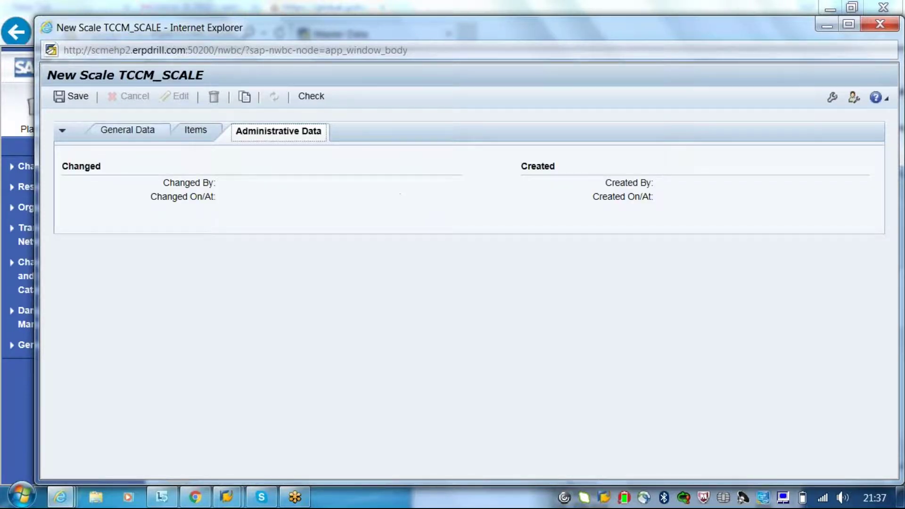
pyautogui.click(127, 130)
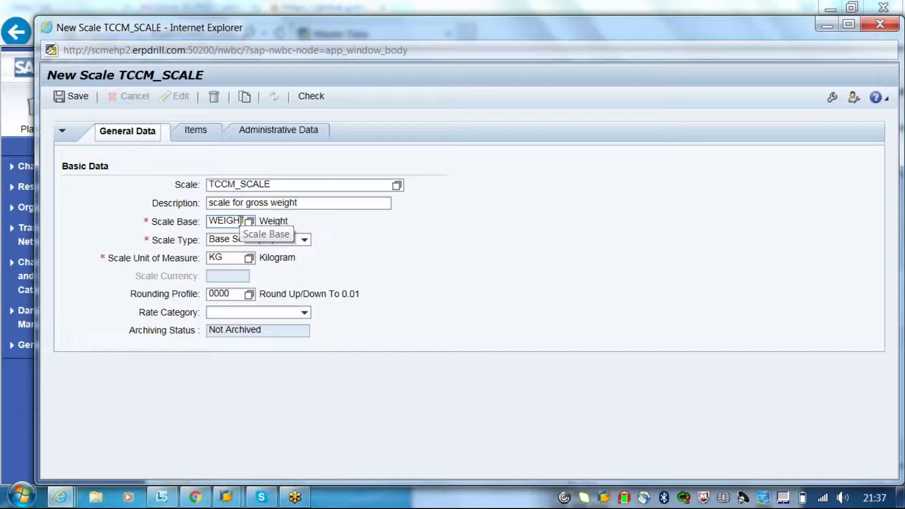
pyautogui.click(313, 98)
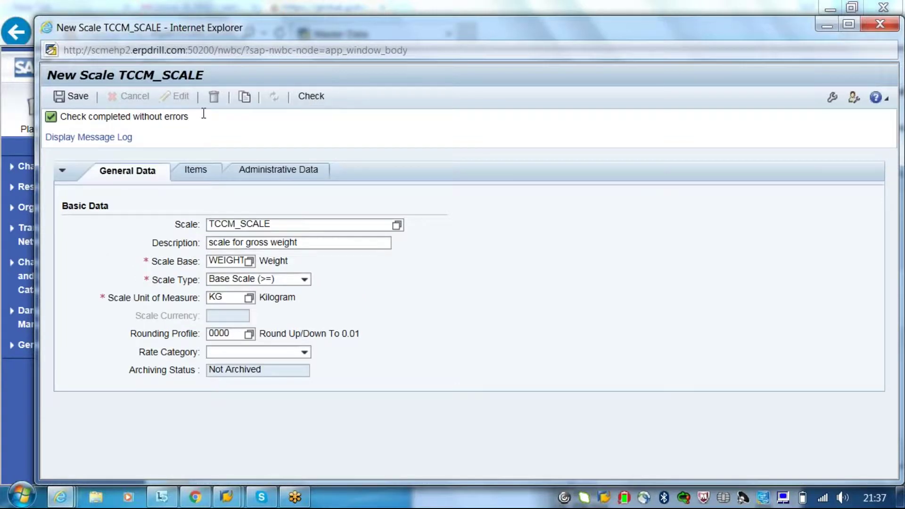
pyautogui.click(76, 97)
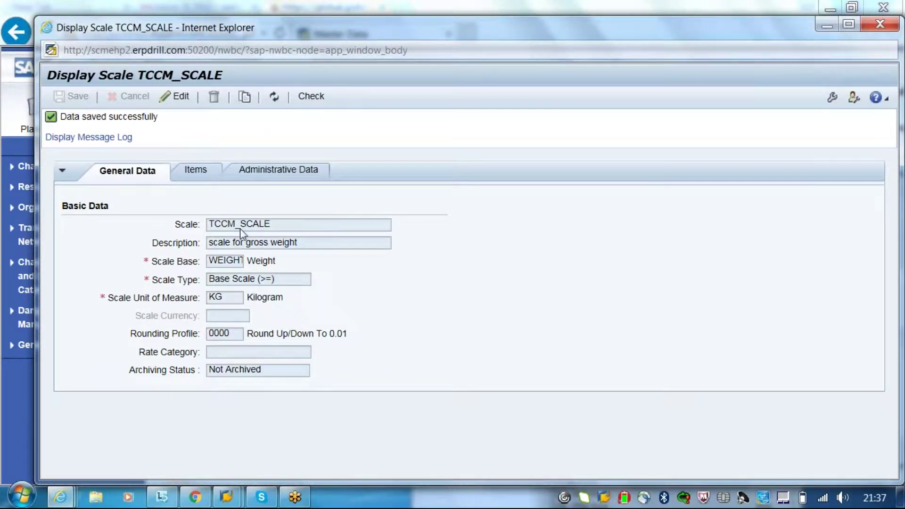
# - Switch the saved scale TCCM_SCALE to edit mode
pyautogui.click(175, 97)
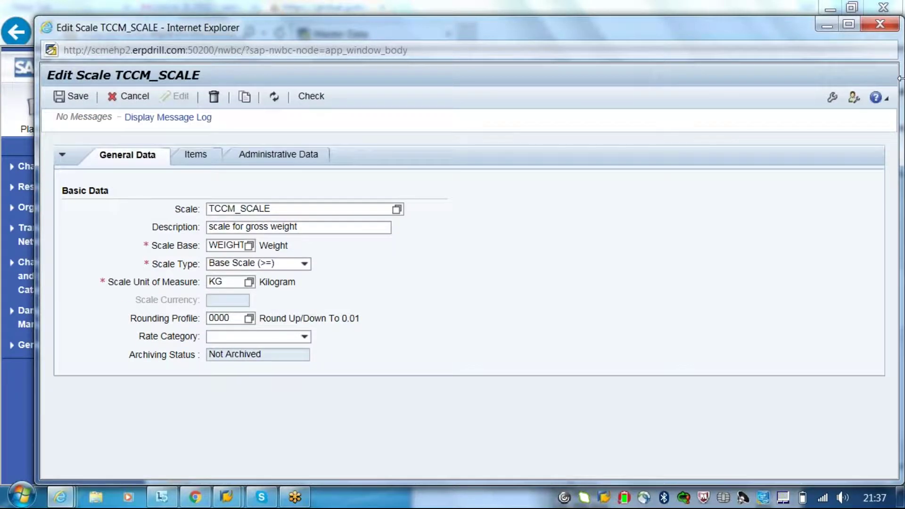
# - Close the edit window of the scale TCCM_SCALE
pyautogui.click(880, 22)
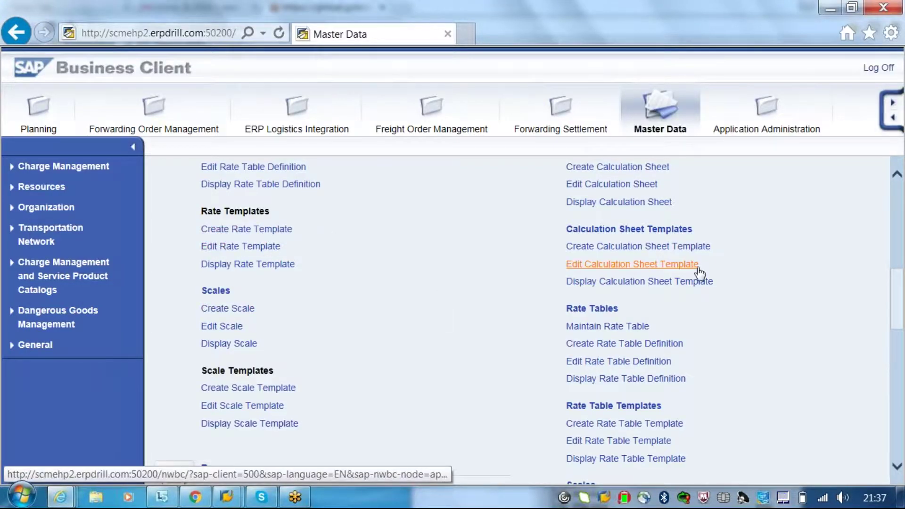
pyautogui.click(897, 175)
pyautogui.click(896, 175)
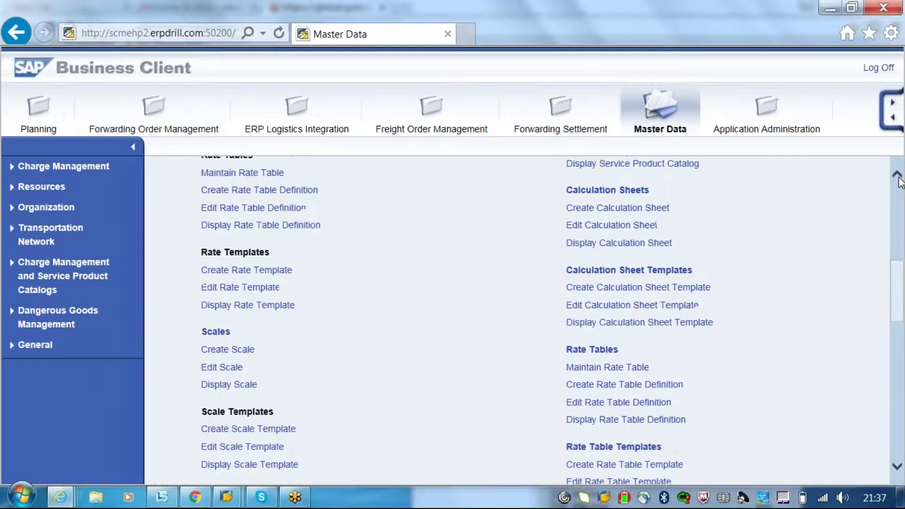
pyautogui.click(255, 191)
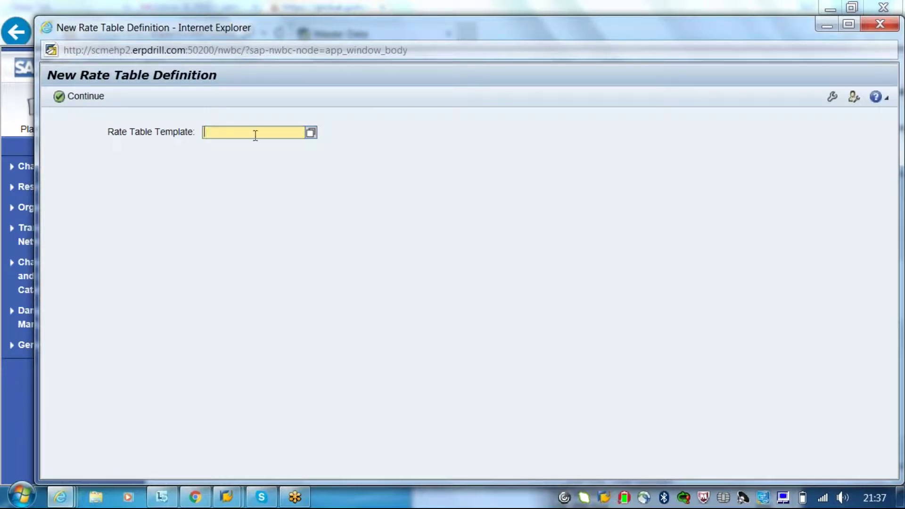
pyautogui.click(884, 51)
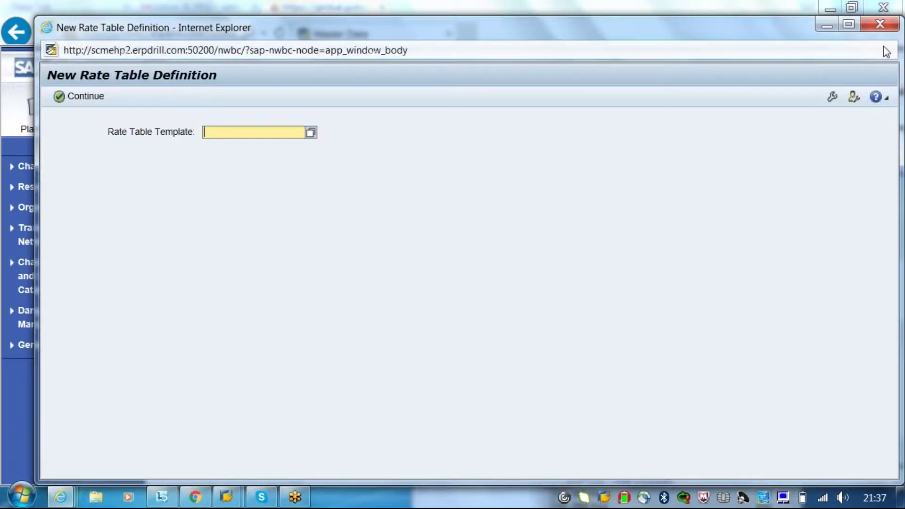
pyautogui.click(875, 28)
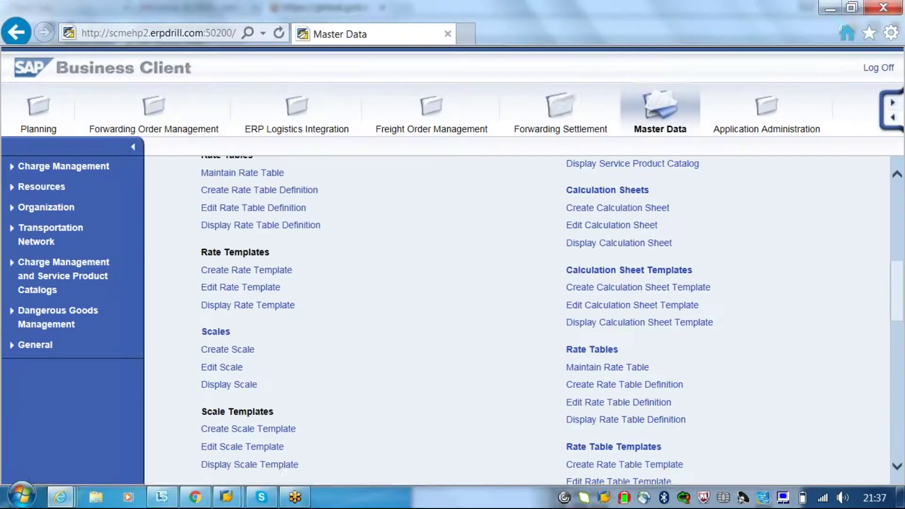
# - Try to open the rate table definition TCCM_RATE for editing, then close its window
pyautogui.click(228, 175)
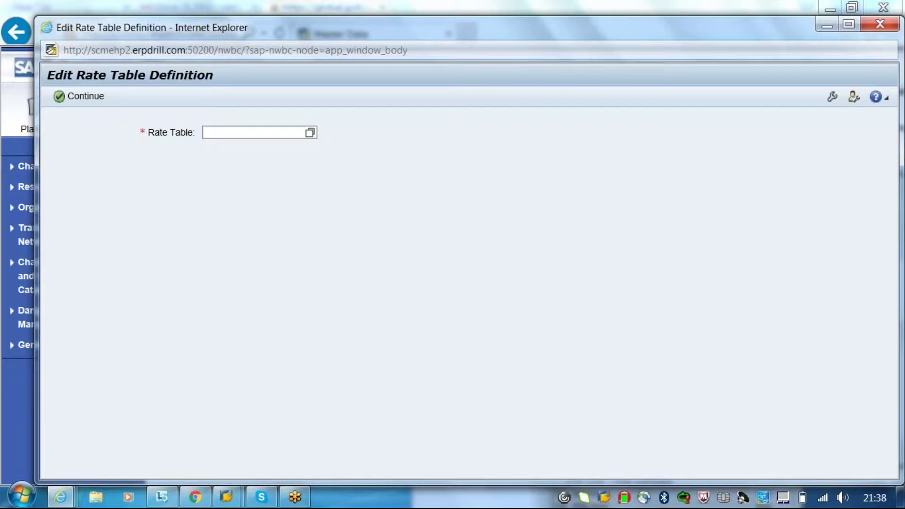
pyautogui.click(294, 130)
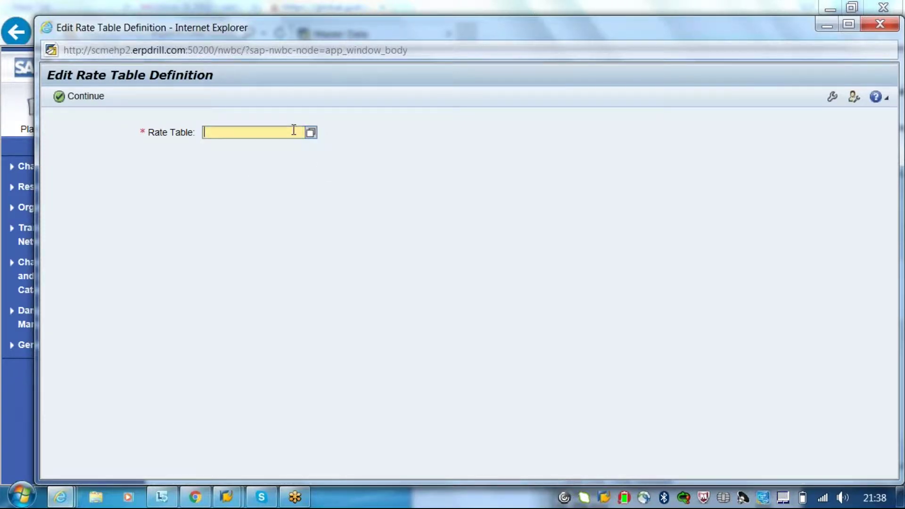
pyautogui.write('TCCM_RATE1')
pyautogui.press('BackSpace')
pyautogui.press('Return')
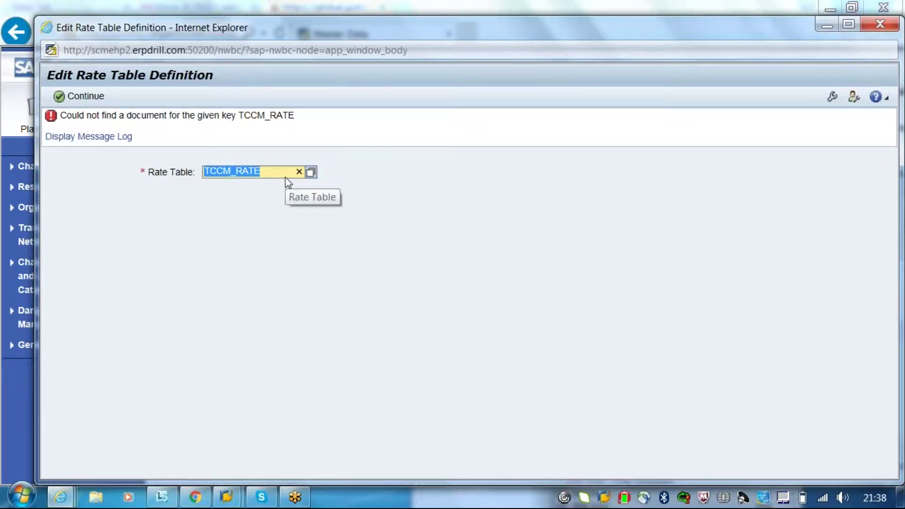
pyautogui.click(879, 24)
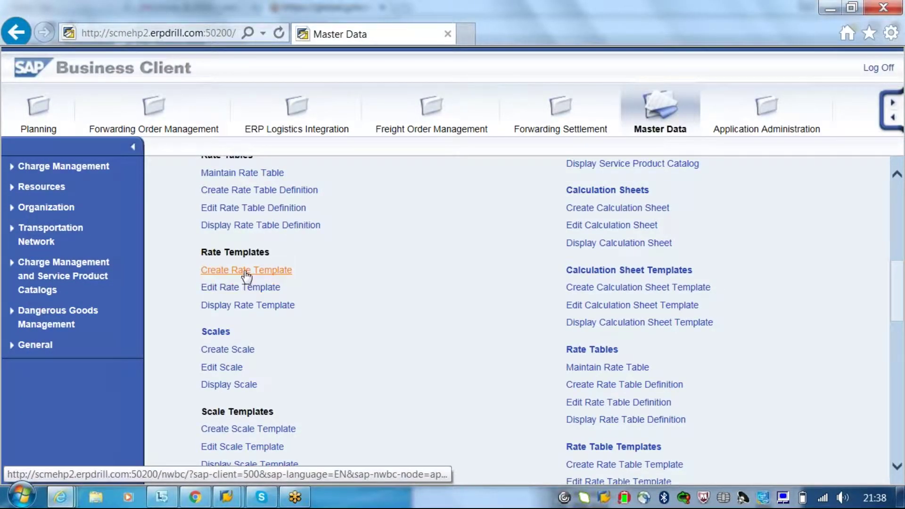
# - Try to create a rate table definition based on the rate table template TCCM_RATE, then close its window
pyautogui.click(232, 196)
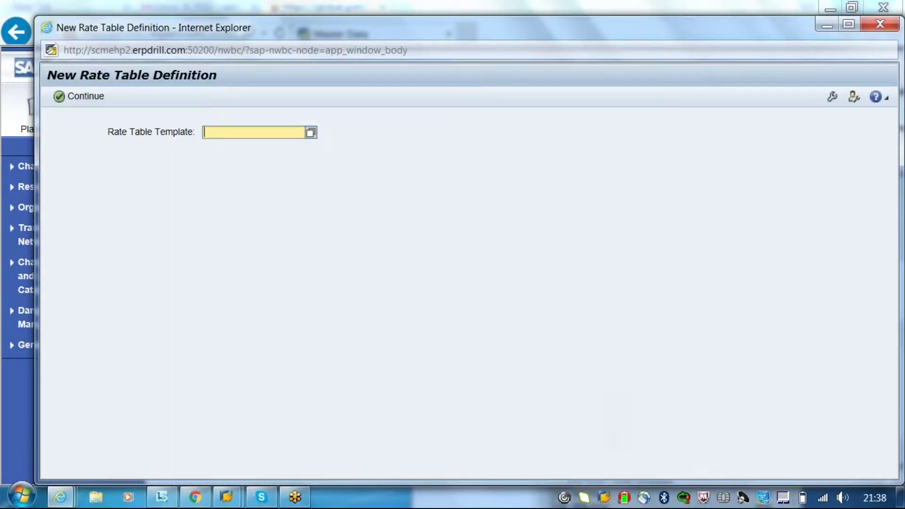
pyautogui.write('TCCM_RATE')
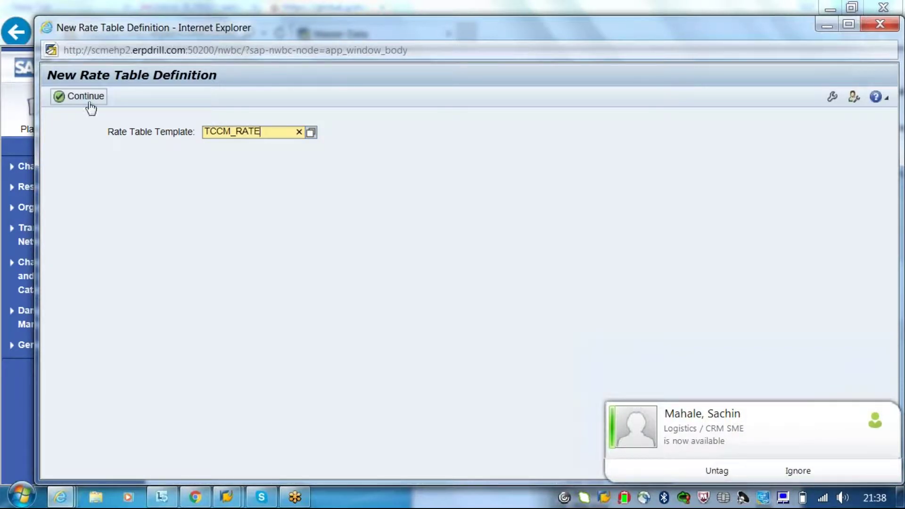
pyautogui.click(89, 104)
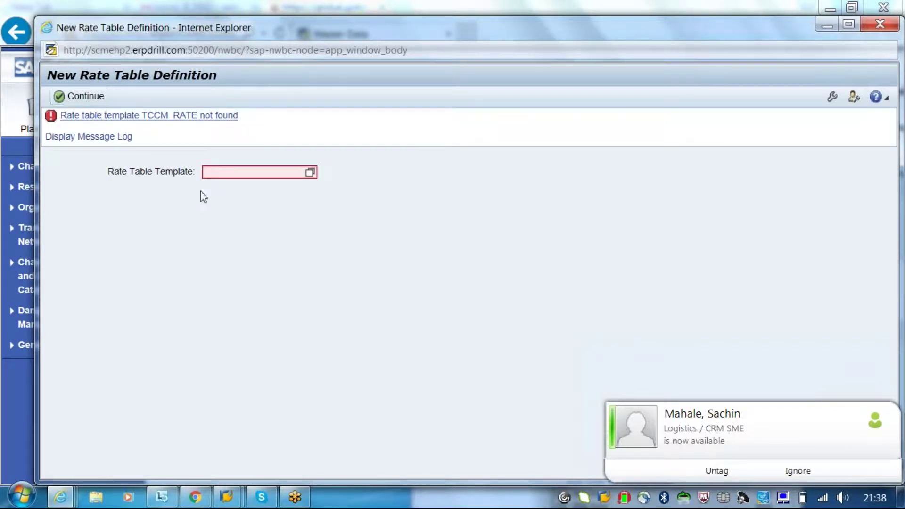
pyautogui.click(310, 172)
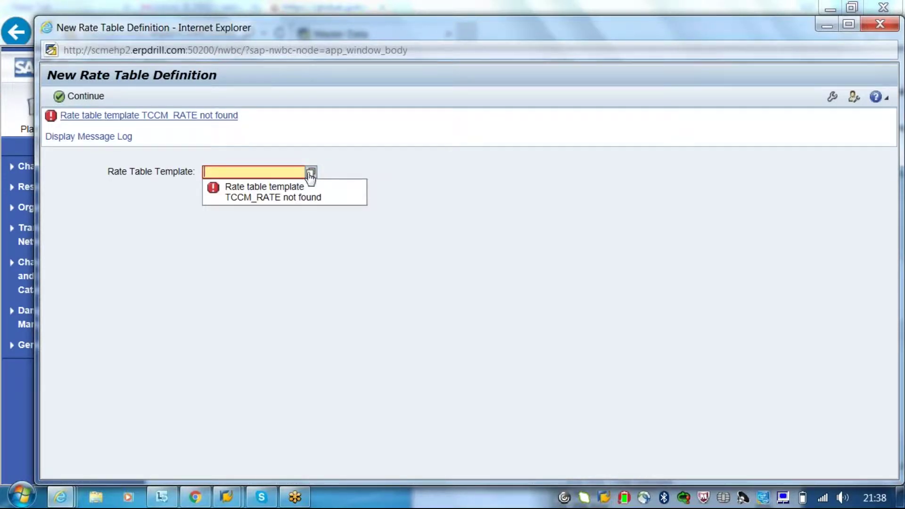
pyautogui.click(881, 23)
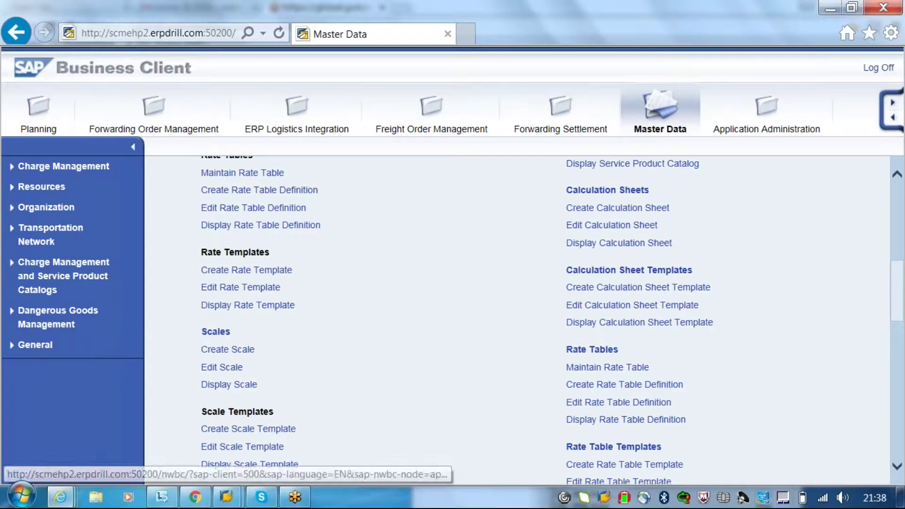
# - Create a rate table template TCCM_Rate with the description "rate table" and the charge usage Service Provider
pyautogui.click(275, 271)
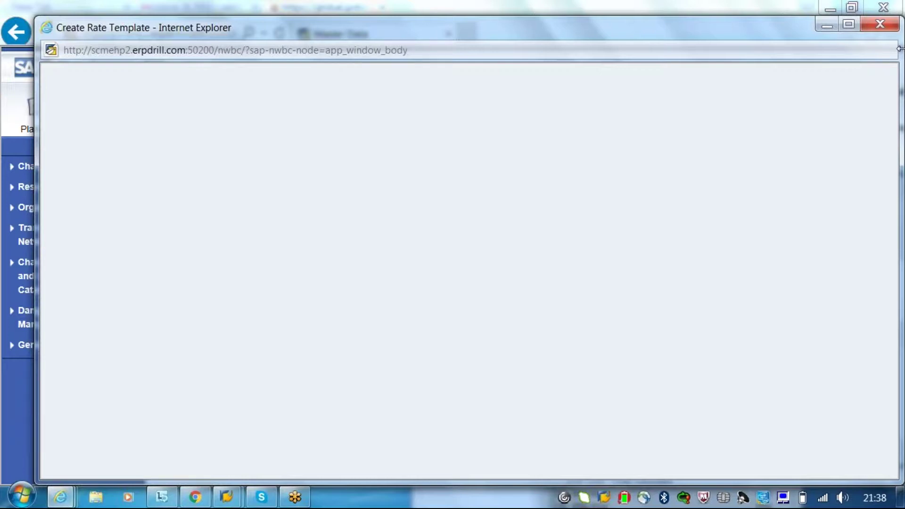
pyautogui.write('TCC')
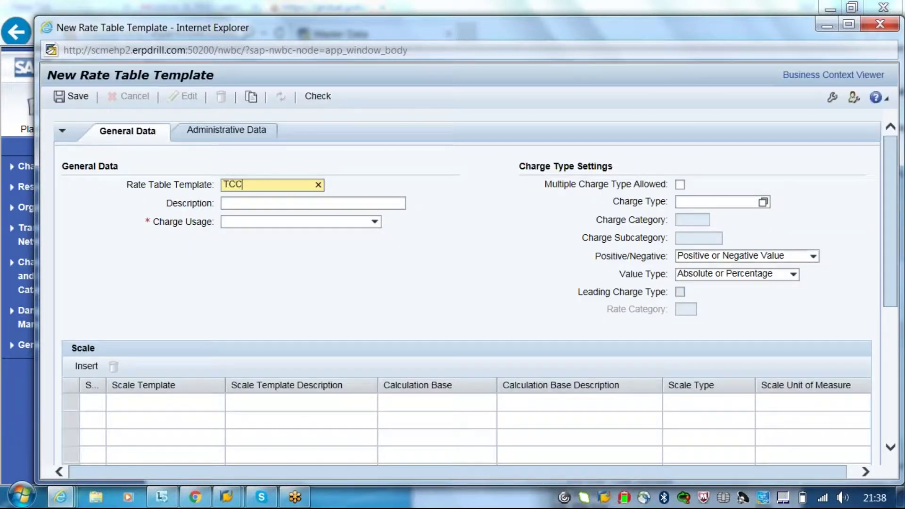
pyautogui.write('M_T')
pyautogui.press('BackSpace')
pyautogui.write('Rate')
pyautogui.click(268, 202)
pyautogui.write('ra')
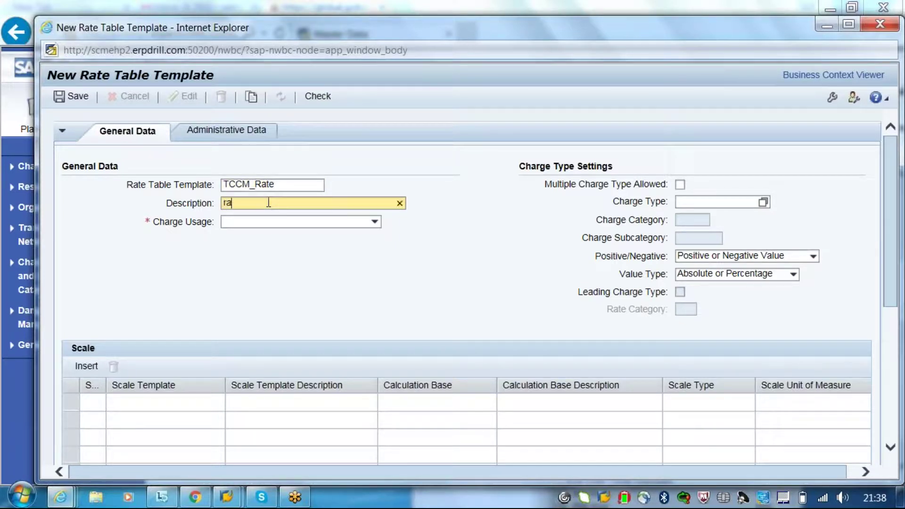
pyautogui.write('te table')
pyautogui.click(266, 221)
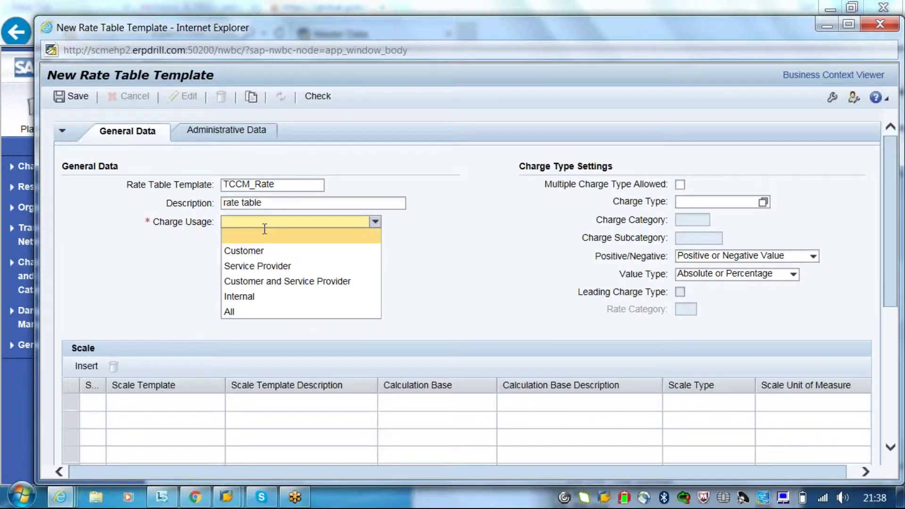
pyautogui.click(257, 267)
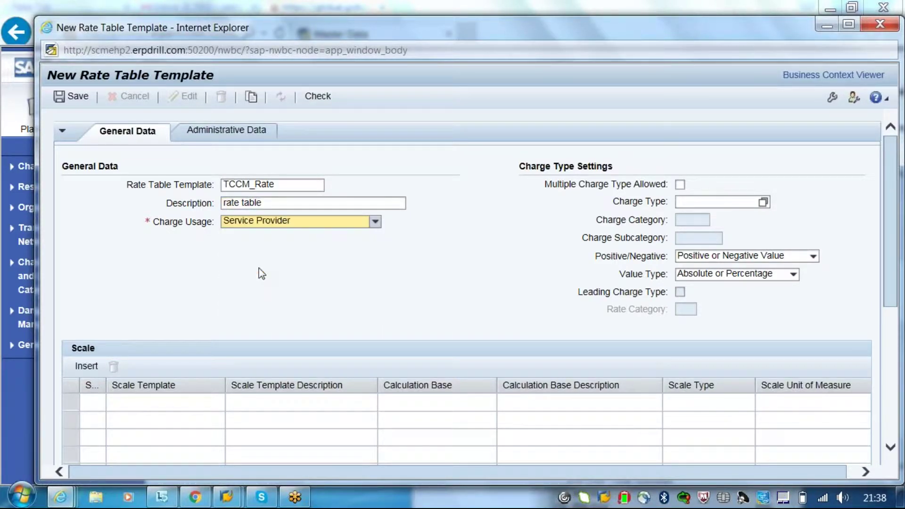
# - Set the template's charge type to FB00 (Basic Rate) and leave the rate category empty
pyautogui.click(731, 202)
pyautogui.click(764, 202)
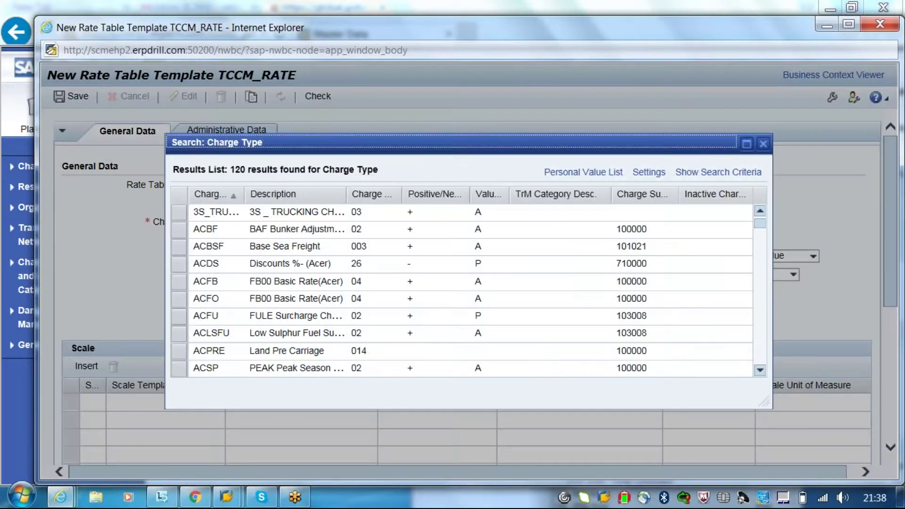
pyautogui.click(758, 285)
pyautogui.click(759, 285)
pyautogui.click(759, 286)
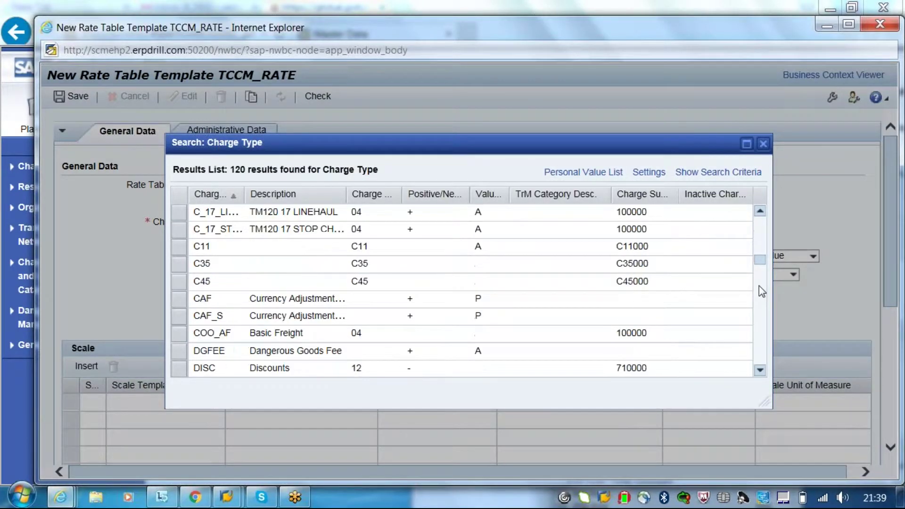
pyautogui.click(758, 285)
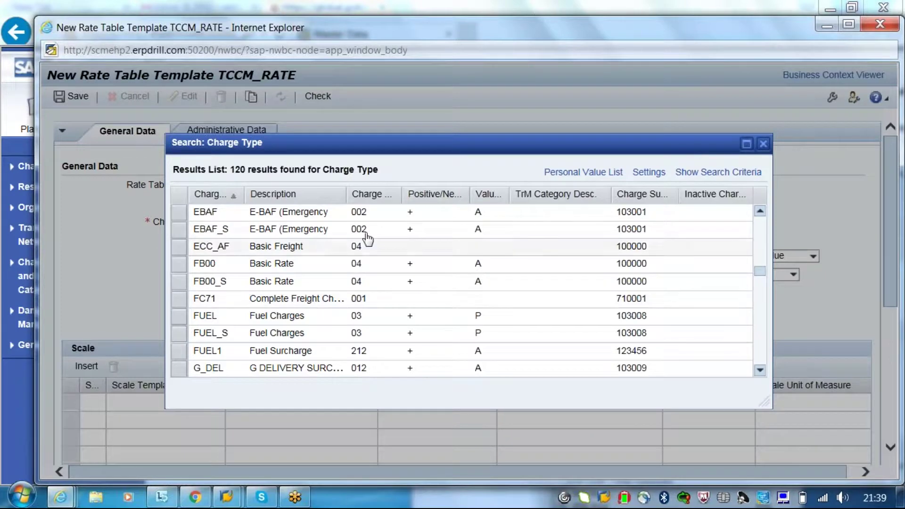
pyautogui.click(302, 267)
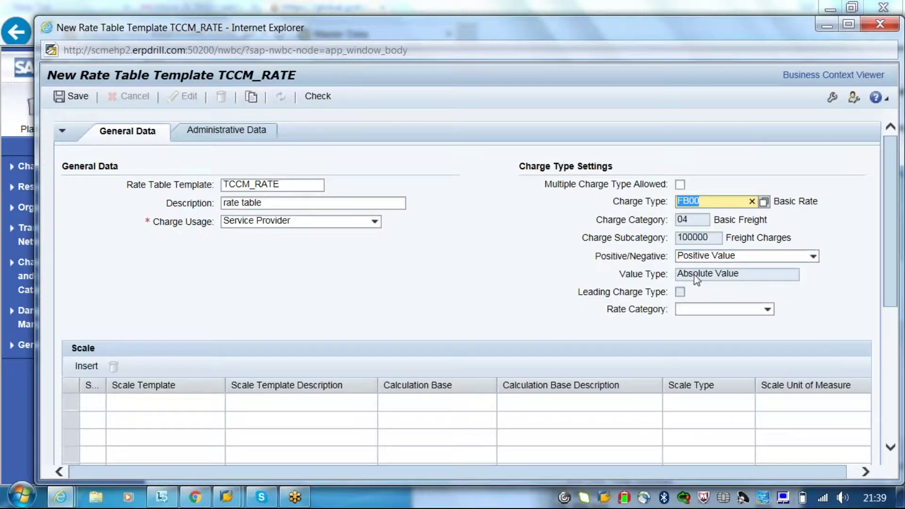
pyautogui.click(686, 309)
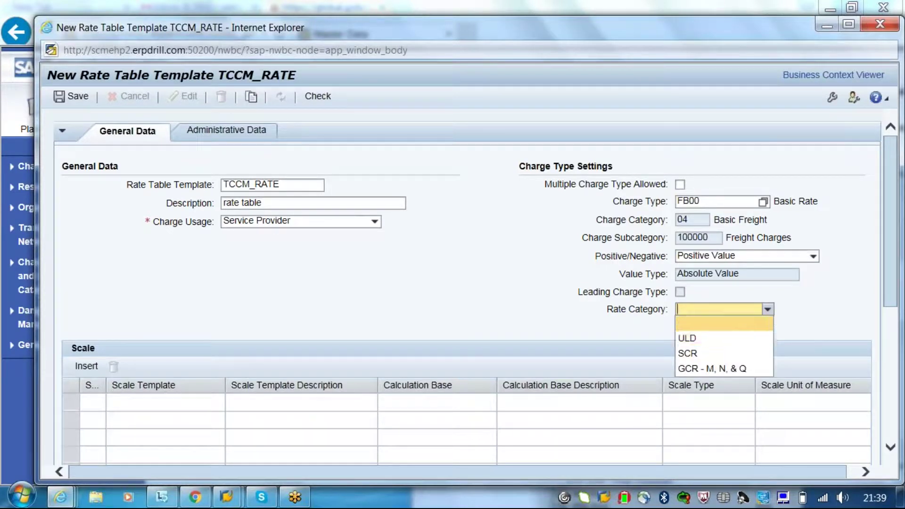
pyautogui.click(817, 323)
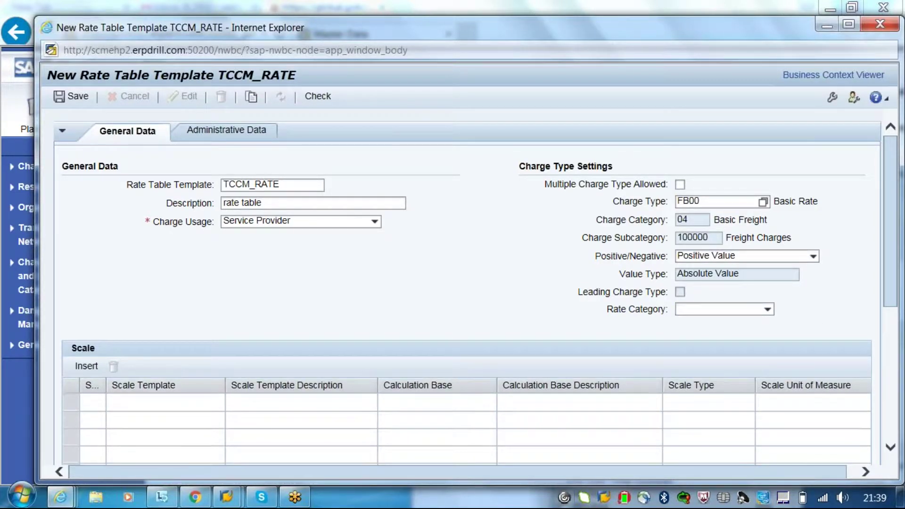
# - Review the columns of the template's Scale table and insert a scale row
pyautogui.moveTo(892, 295); pyautogui.dragTo(892, 343)
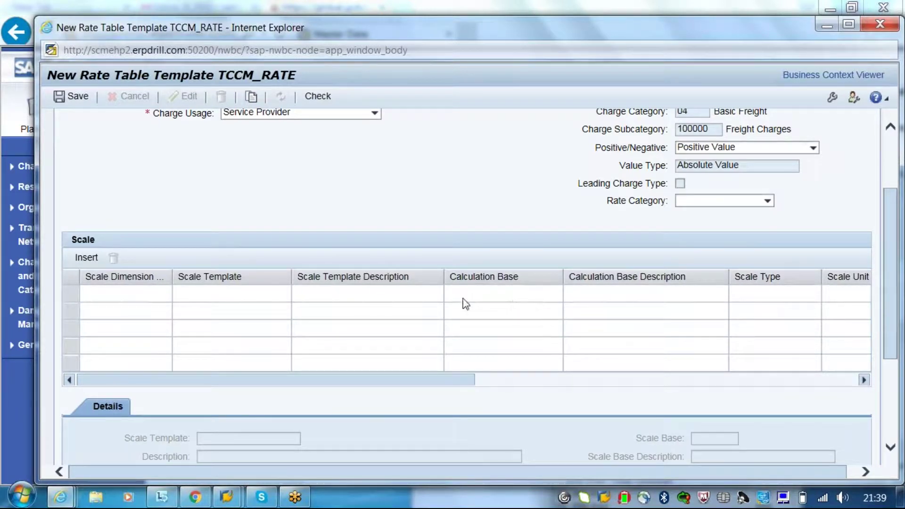
pyautogui.moveTo(466, 383); pyautogui.dragTo(547, 390)
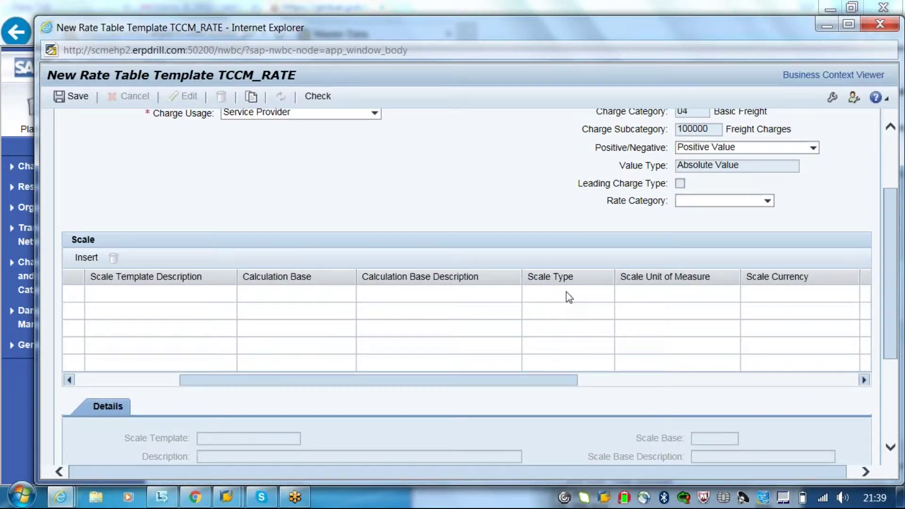
pyautogui.moveTo(462, 381); pyautogui.dragTo(343, 378)
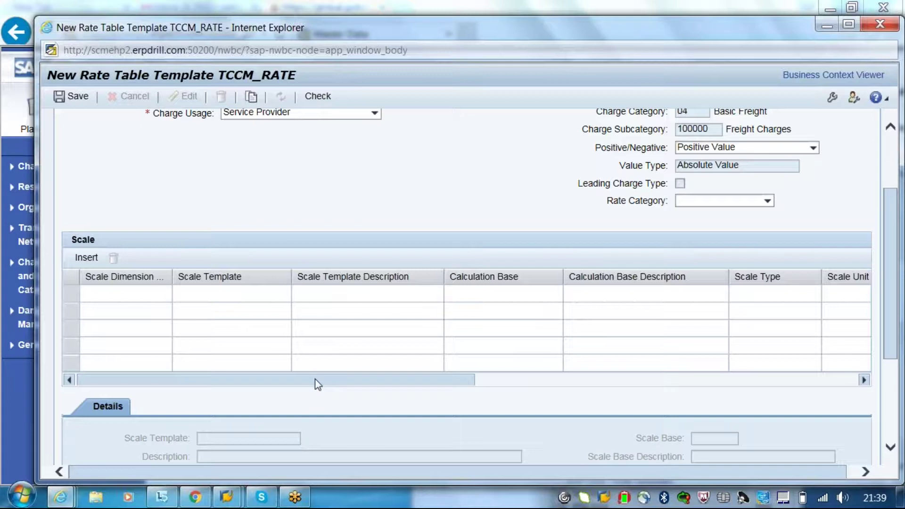
pyautogui.click(85, 259)
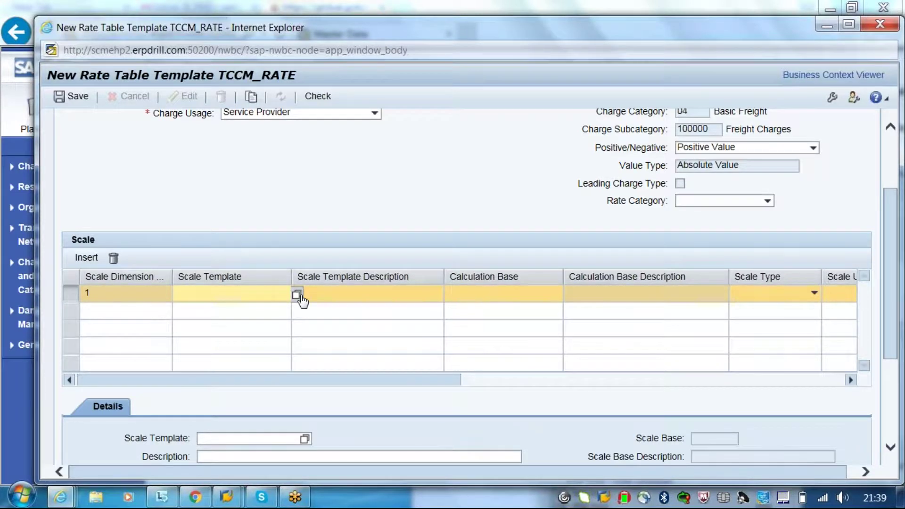
pyautogui.click(296, 295)
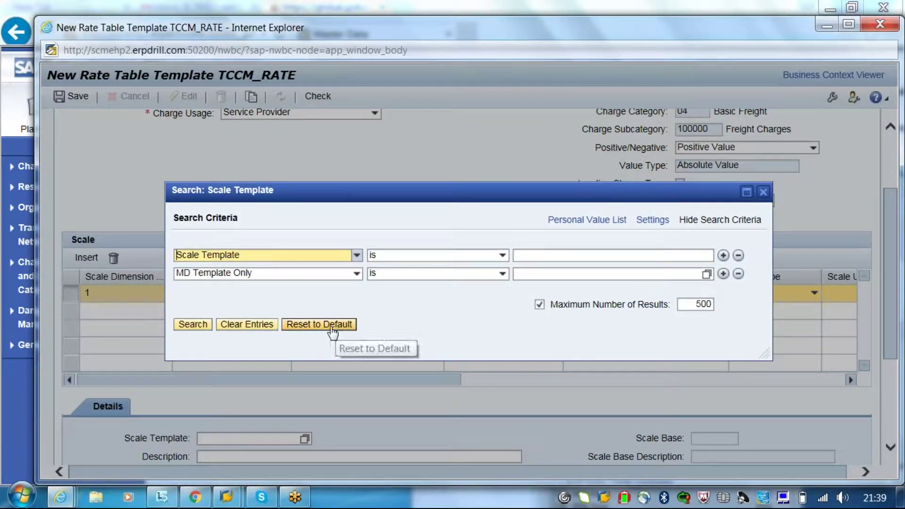
pyautogui.click(762, 193)
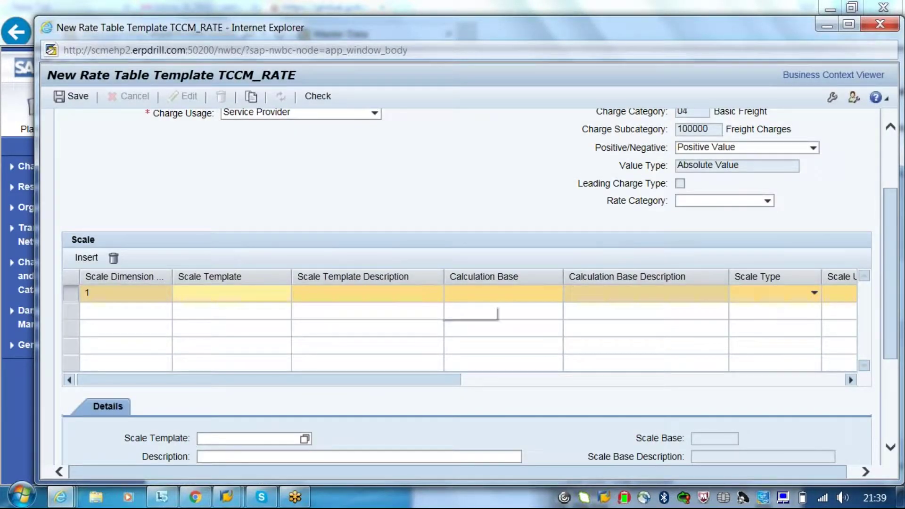
pyautogui.click(550, 295)
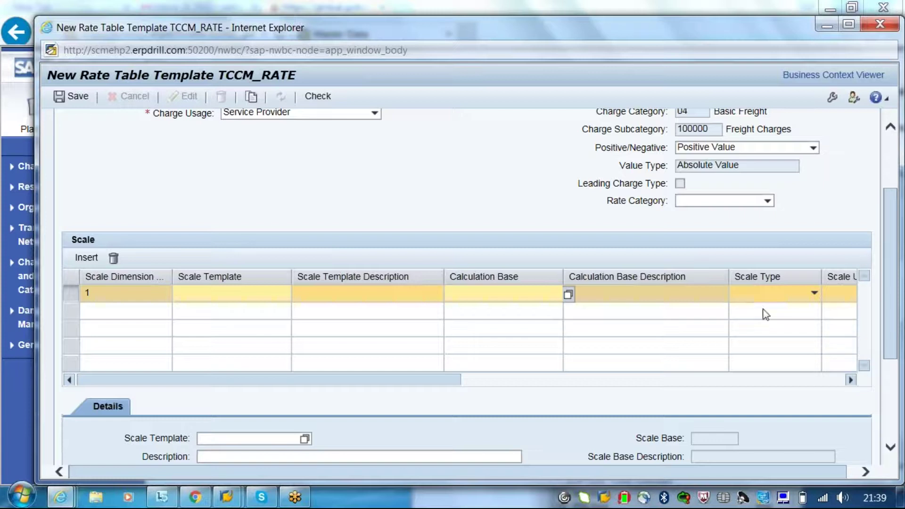
pyautogui.click(766, 292)
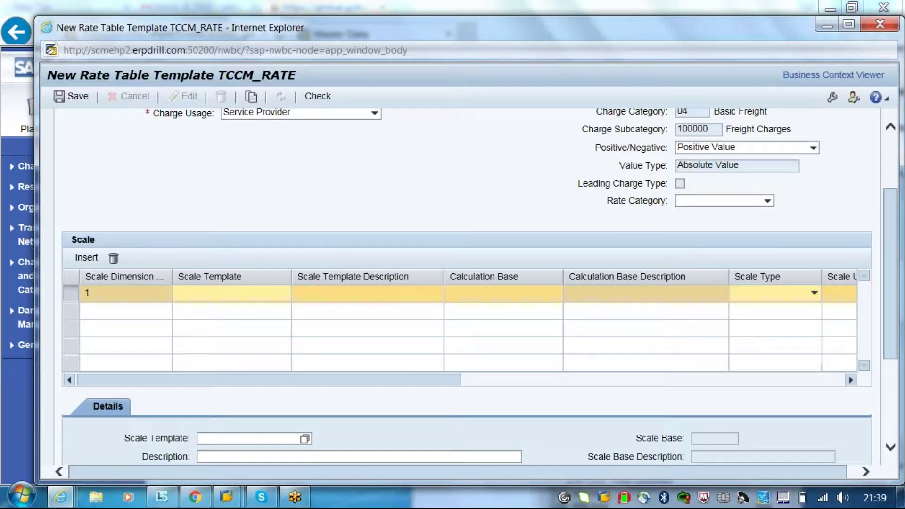
pyautogui.click(304, 379)
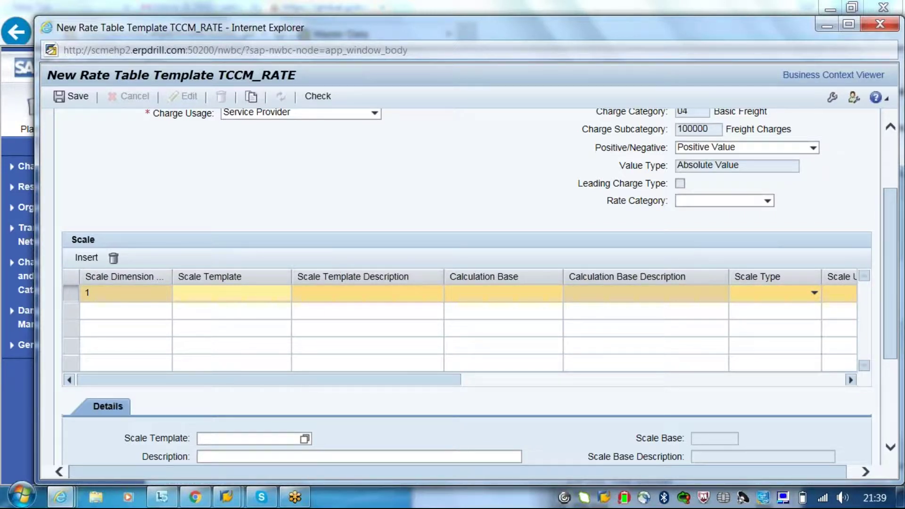
pyautogui.moveTo(377, 380); pyautogui.dragTo(273, 366)
# - Search all scale templates for the first scale row, look through the results list, and close the unsaved rate table template
pyautogui.click(264, 293)
pyautogui.click(278, 293)
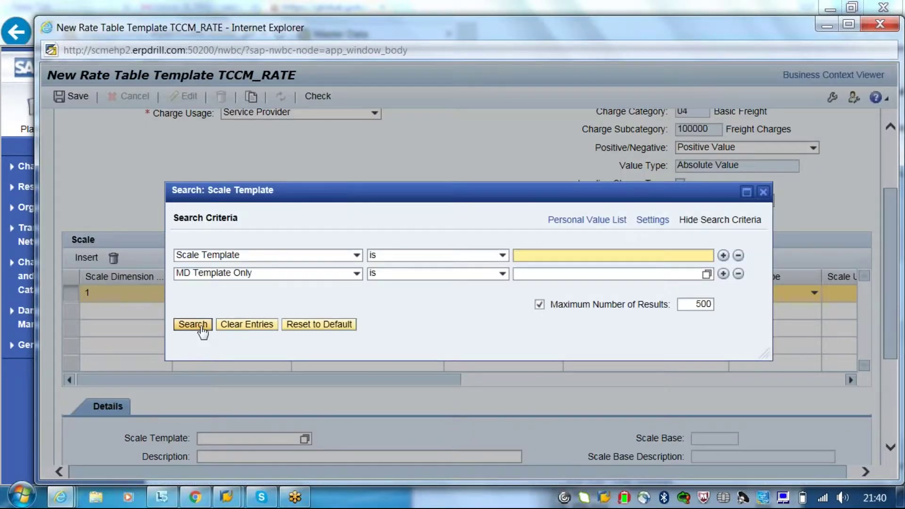
pyautogui.click(194, 325)
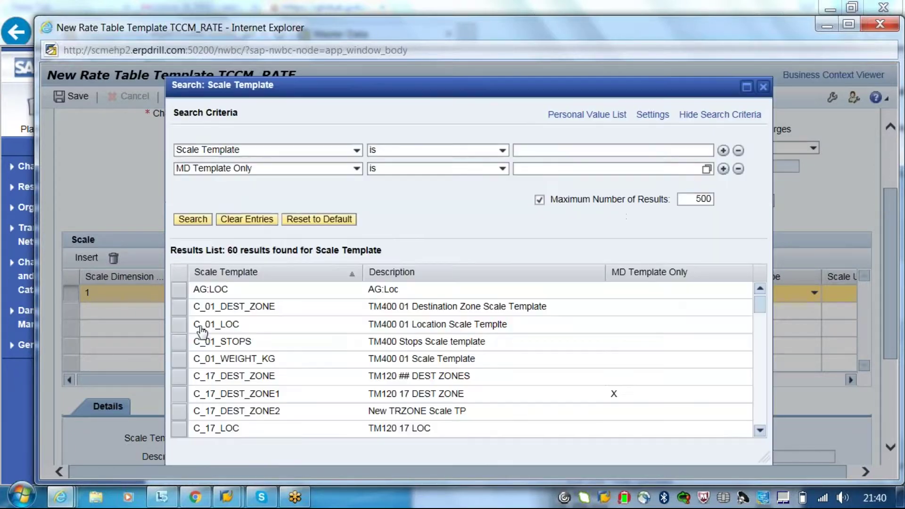
pyautogui.click(754, 394)
pyautogui.click(754, 394)
pyautogui.click(754, 394)
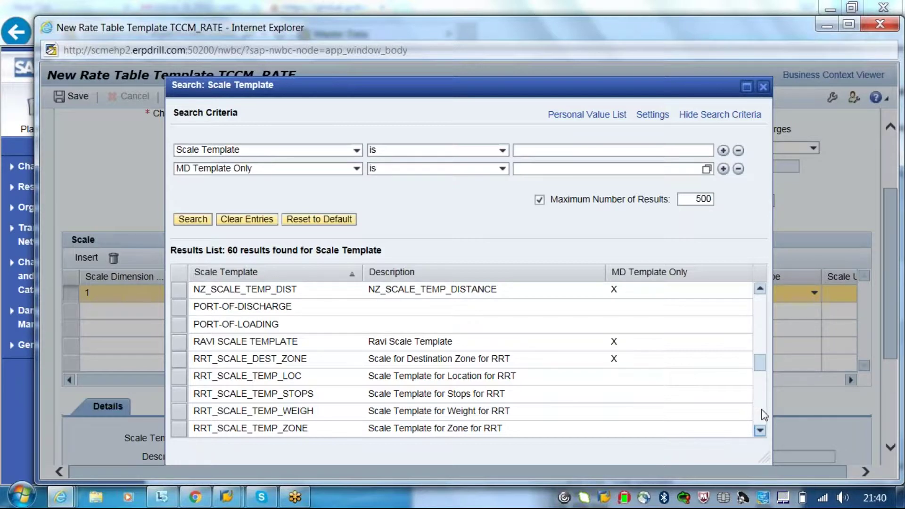
pyautogui.click(761, 409)
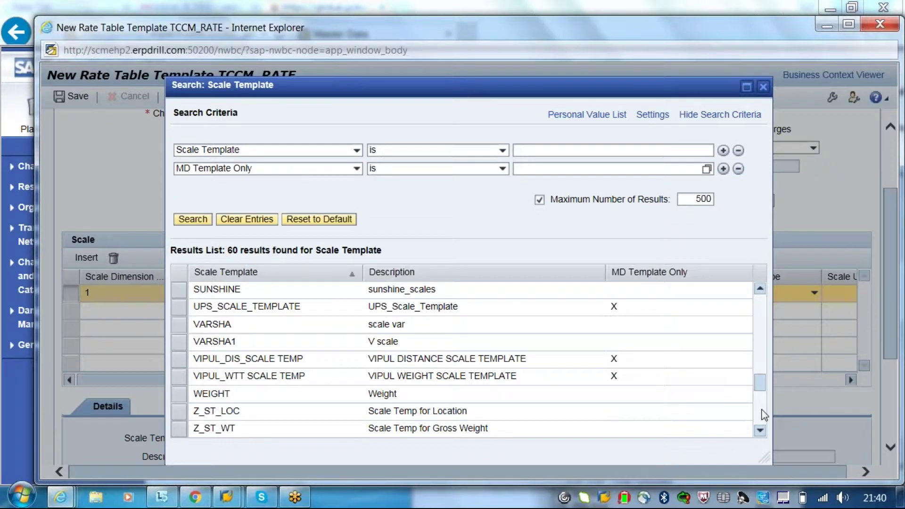
pyautogui.click(763, 415)
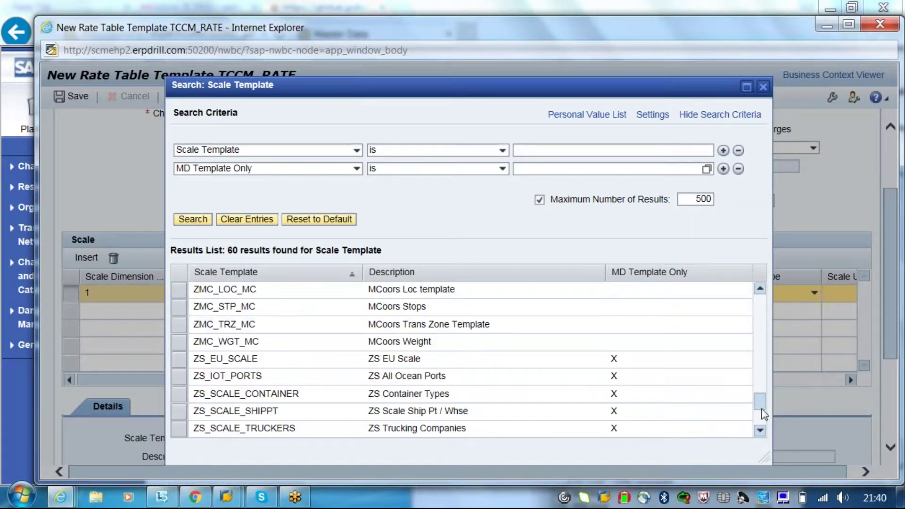
pyautogui.moveTo(760, 400); pyautogui.dragTo(758, 363)
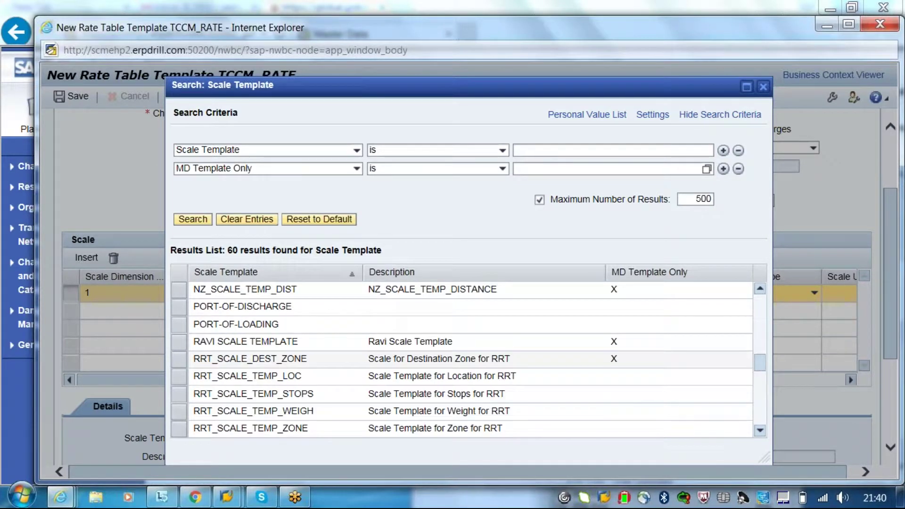
pyautogui.click(762, 89)
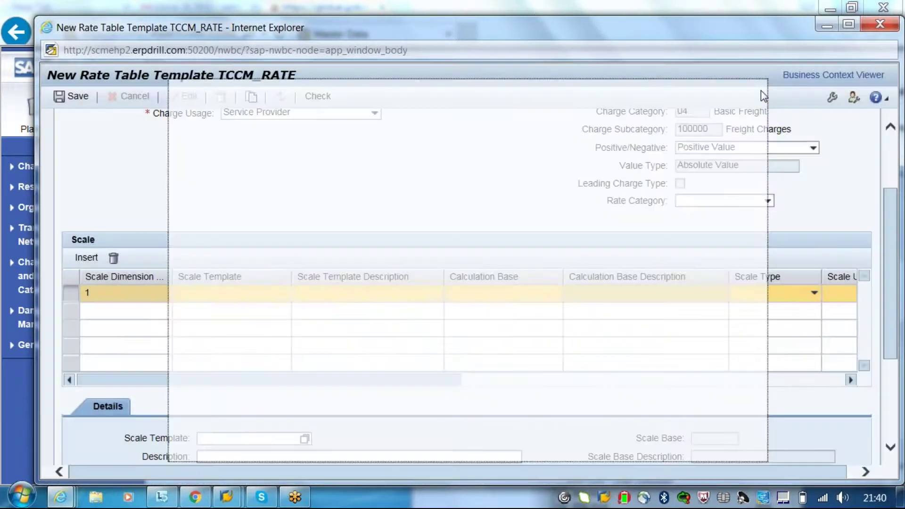
pyautogui.click(880, 24)
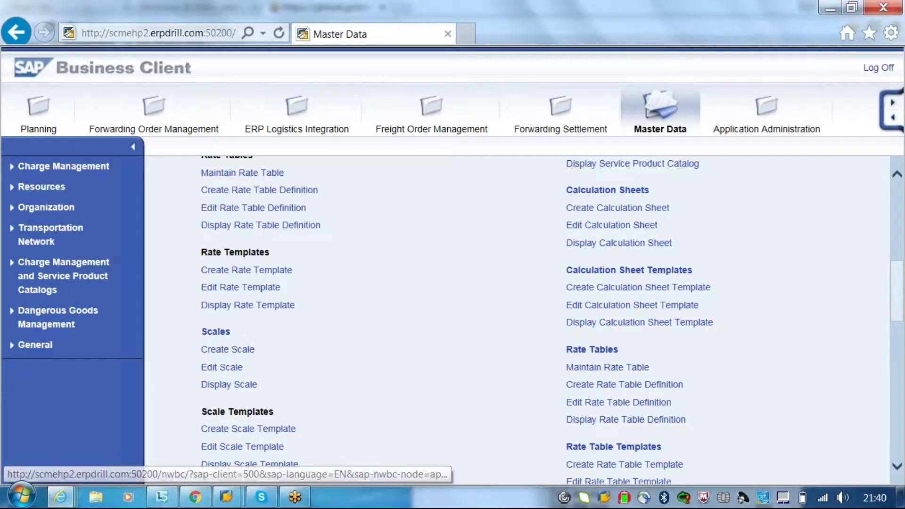
# - Try to create a scale template TCCM_SCALE with the description "scale", scale base WEIGHT and scale type Base Scale (>=)
pyautogui.click(270, 429)
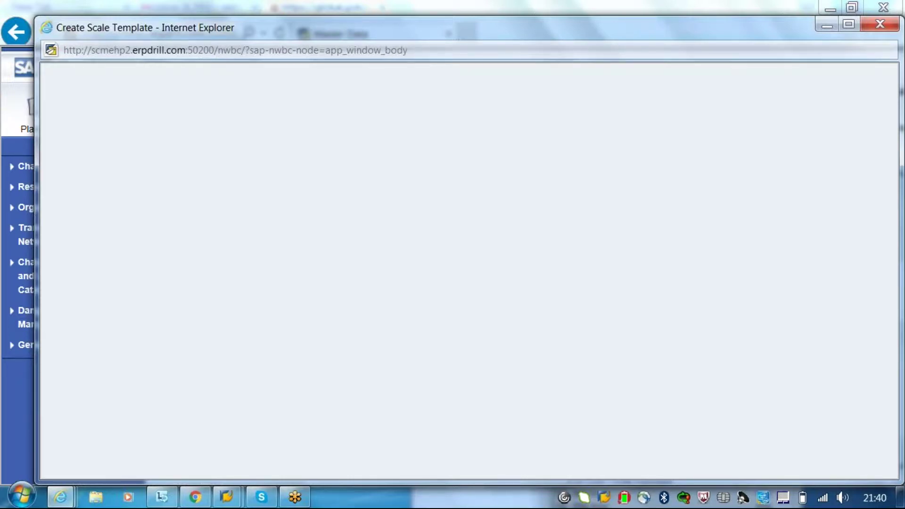
pyautogui.click(316, 184)
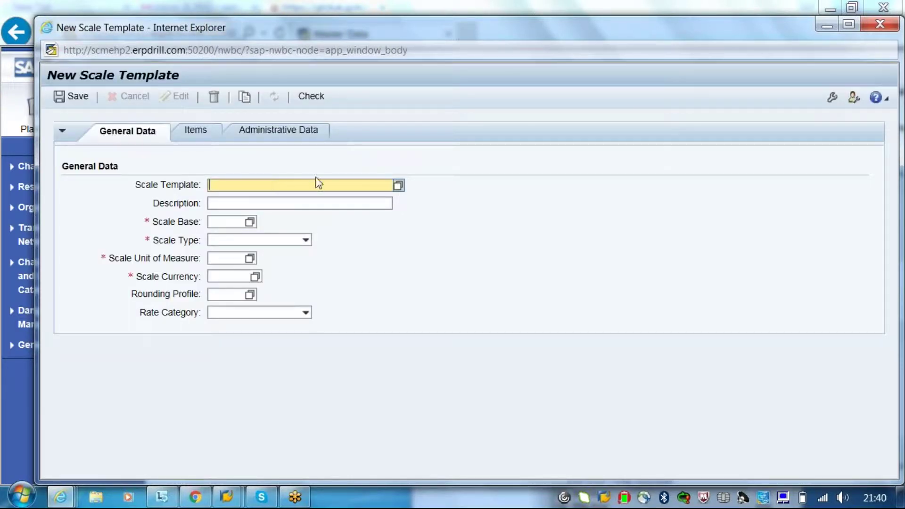
pyautogui.write('TCCM_SCALe')
pyautogui.press('Tab')
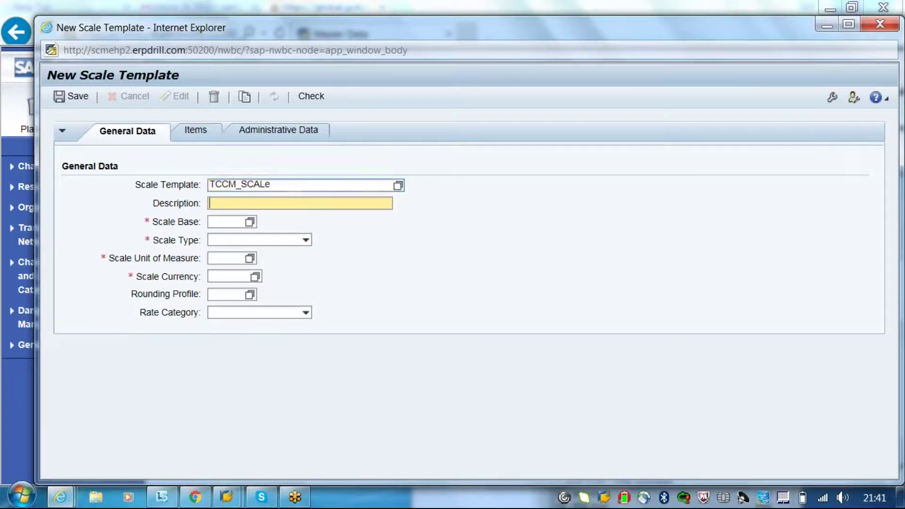
pyautogui.write('scale')
pyautogui.press('Tab')
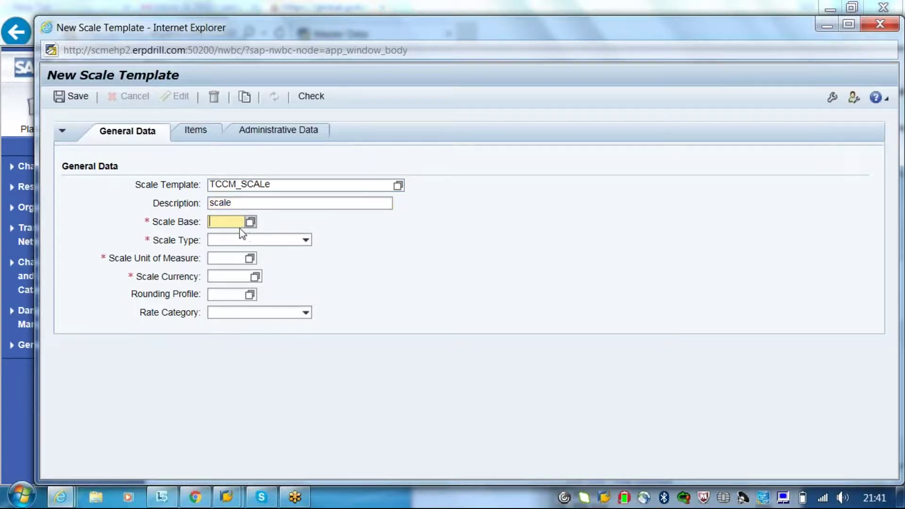
pyautogui.write('we')
pyautogui.click(230, 235)
pyautogui.click(254, 240)
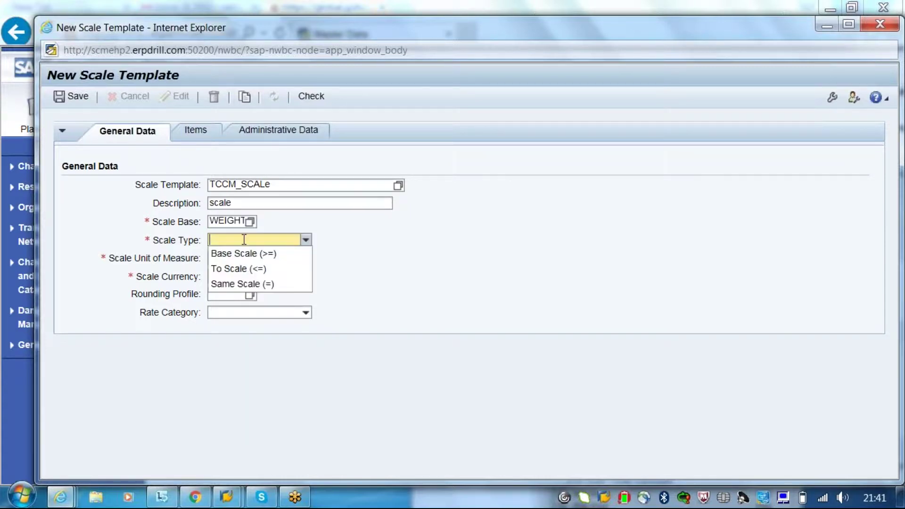
pyautogui.click(241, 255)
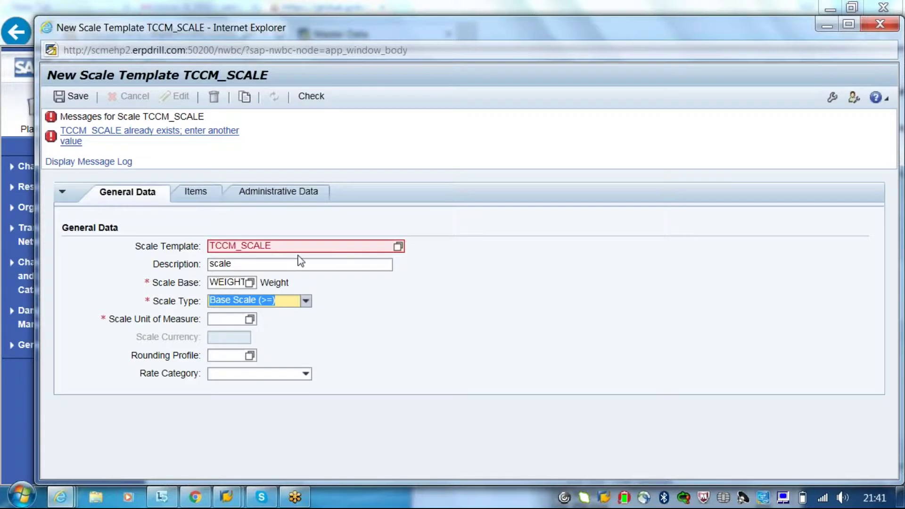
# - Try the ID TCCM_SCALE1 for the scale template, and leave the page without saving the data
pyautogui.click(296, 246)
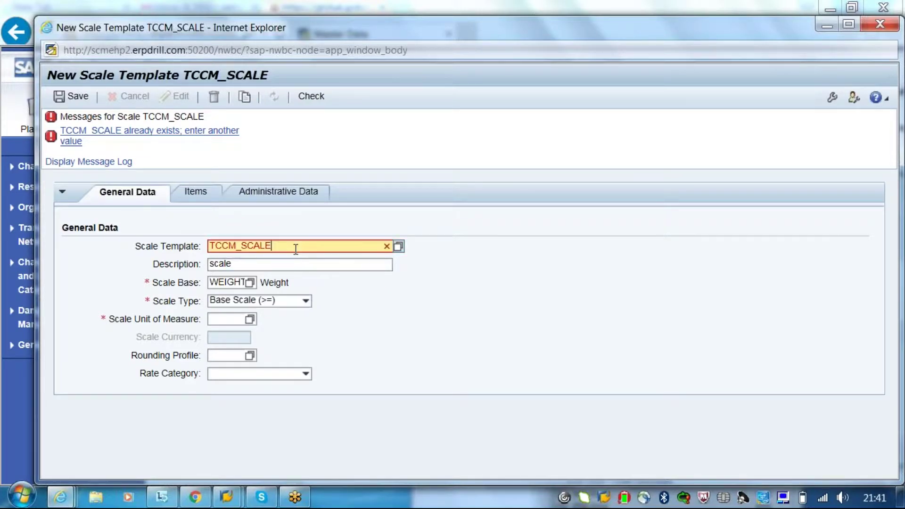
pyautogui.write('1')
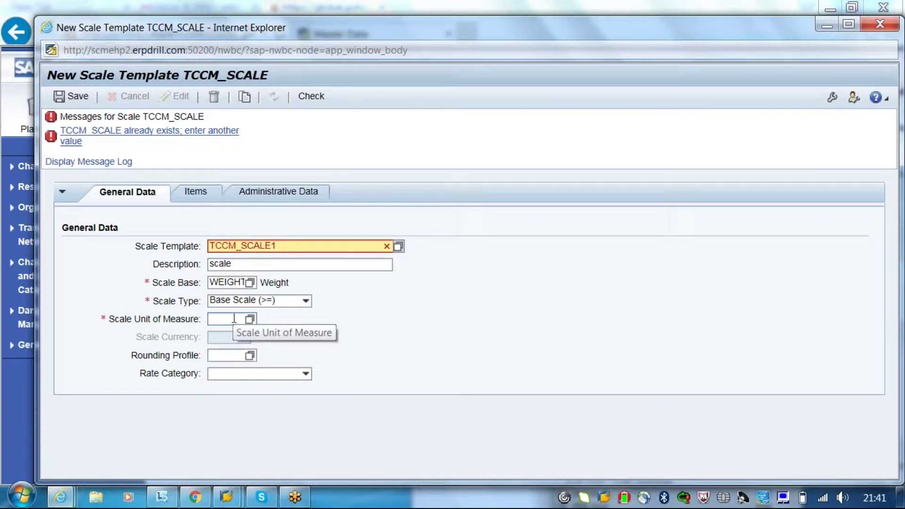
pyautogui.click(880, 26)
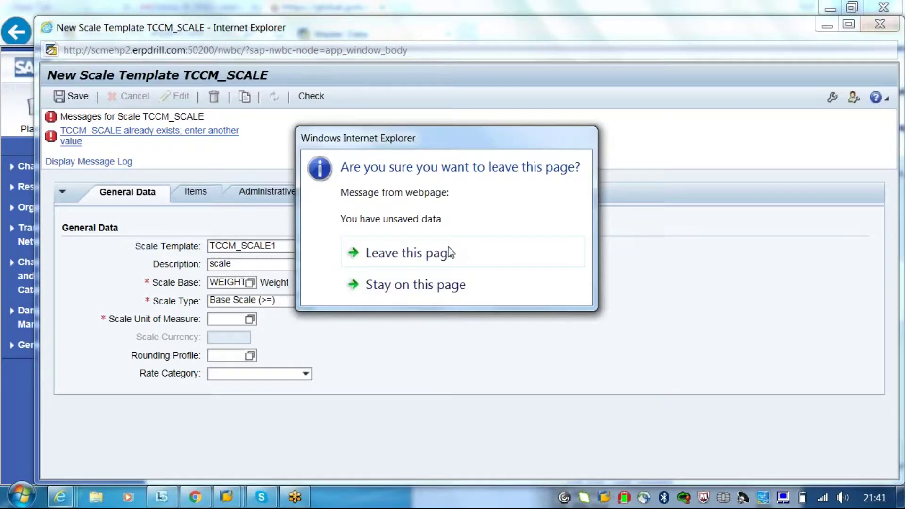
pyautogui.click(433, 253)
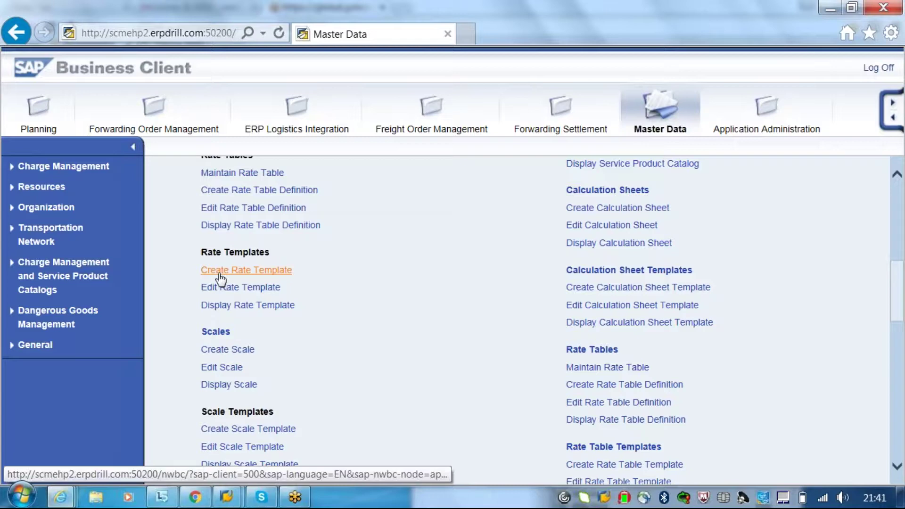
# - Start a new rate table template TCCM_RATE with the description "RAte" and the charge usage Service Provider
pyautogui.click(220, 278)
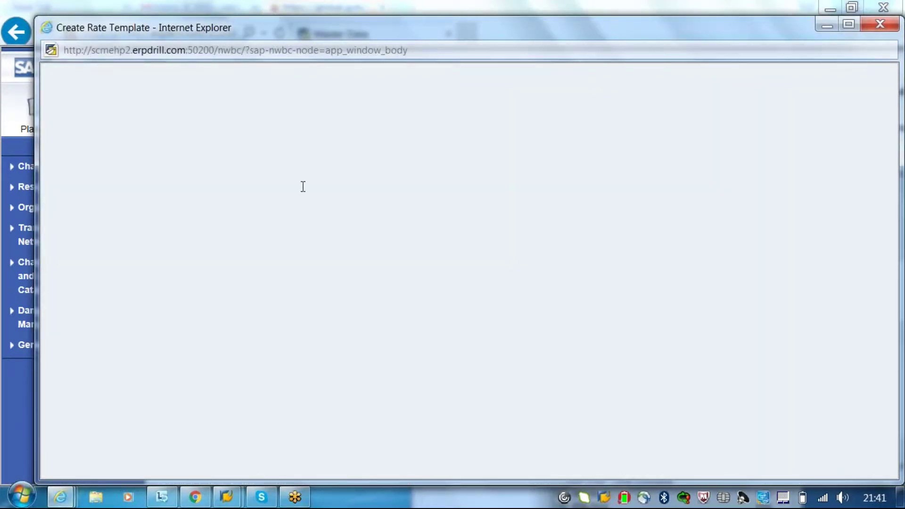
pyautogui.write('TCC')
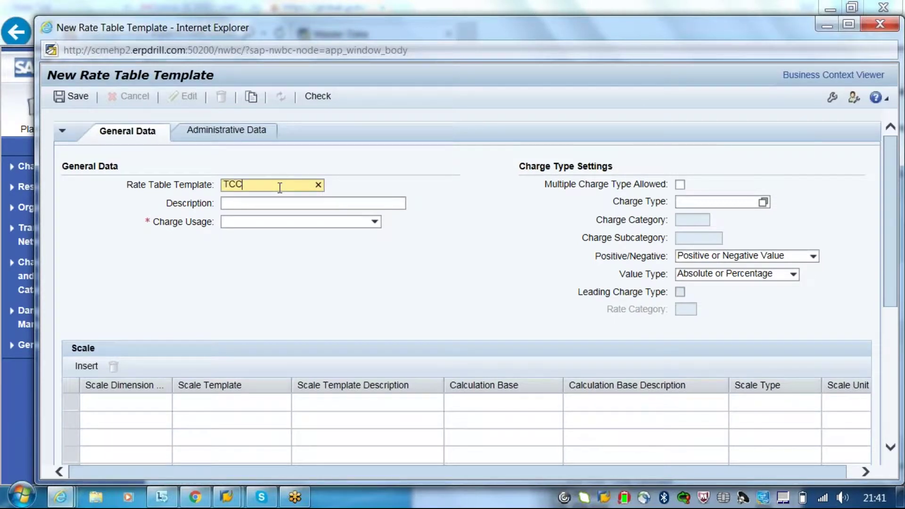
pyautogui.write('M_RATE')
pyautogui.press('Tab')
pyautogui.press('Tab')
pyautogui.hotkey('shift', 'Tab')
pyautogui.write('RAte')
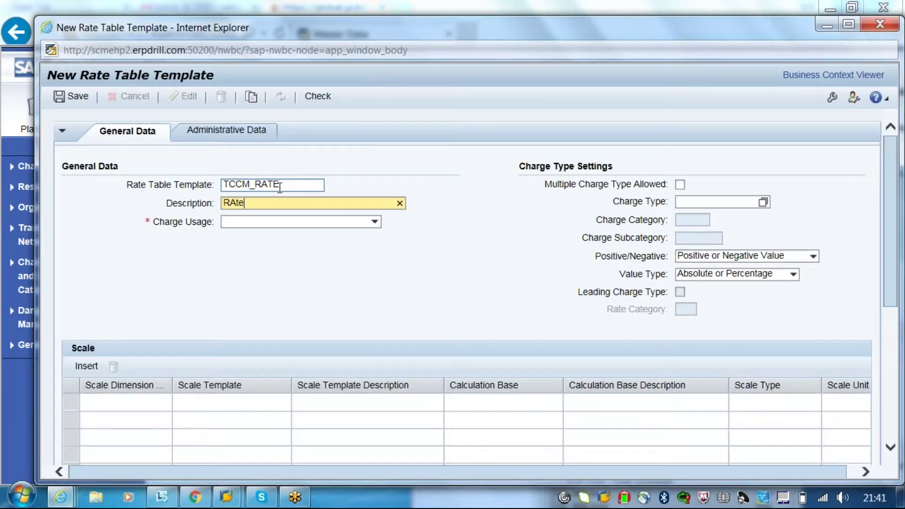
pyautogui.press('Tab')
pyautogui.click(324, 222)
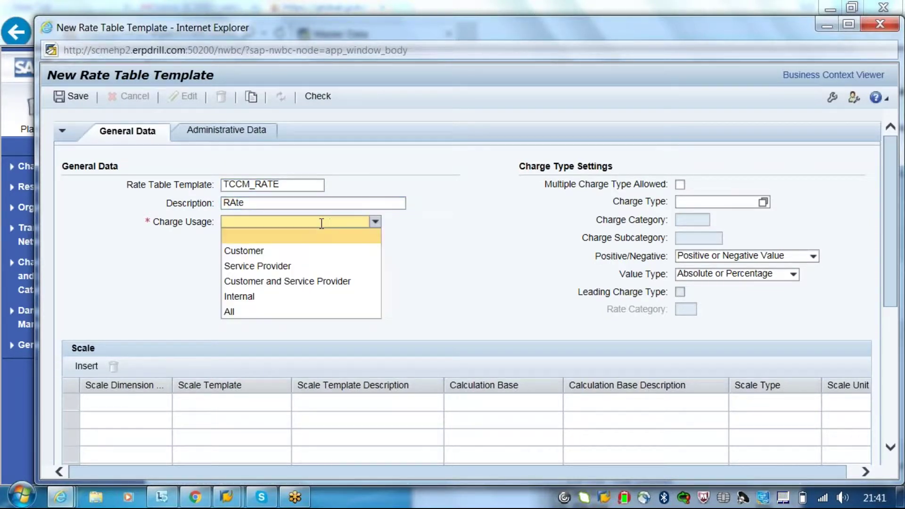
pyautogui.click(283, 267)
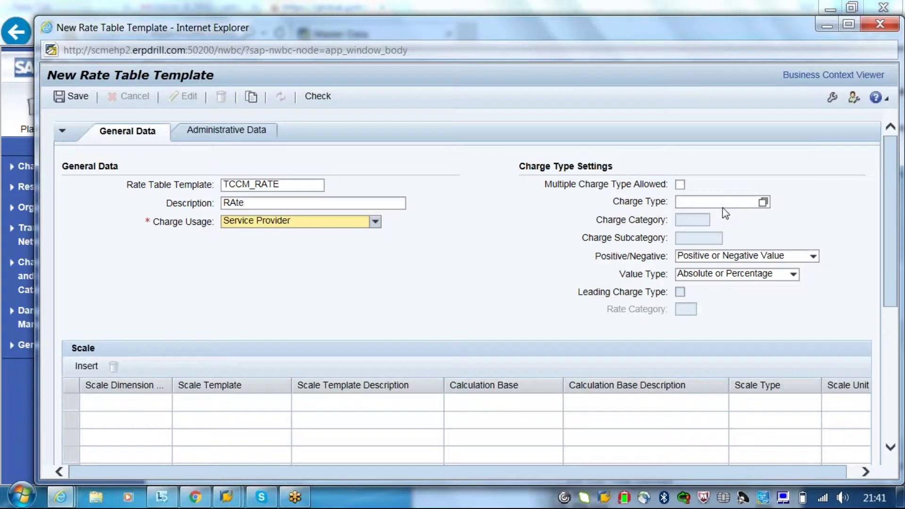
# - Set the rate table template's charge type to FB00 (Basic Rate)
pyautogui.click(722, 205)
pyautogui.write('fb00')
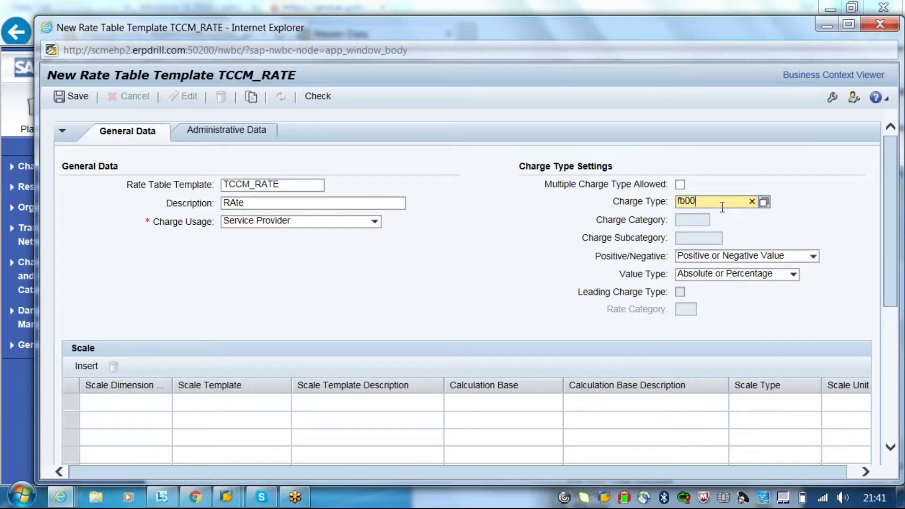
pyautogui.press('Return')
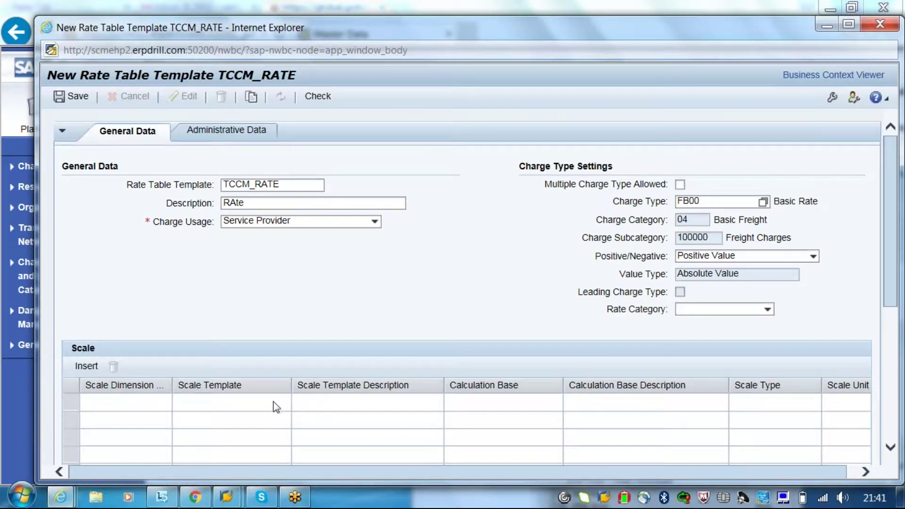
# - Insert a scale row, look through all available scale templates for it, and close the rate table template unsaved
pyautogui.click(214, 407)
pyautogui.click(296, 404)
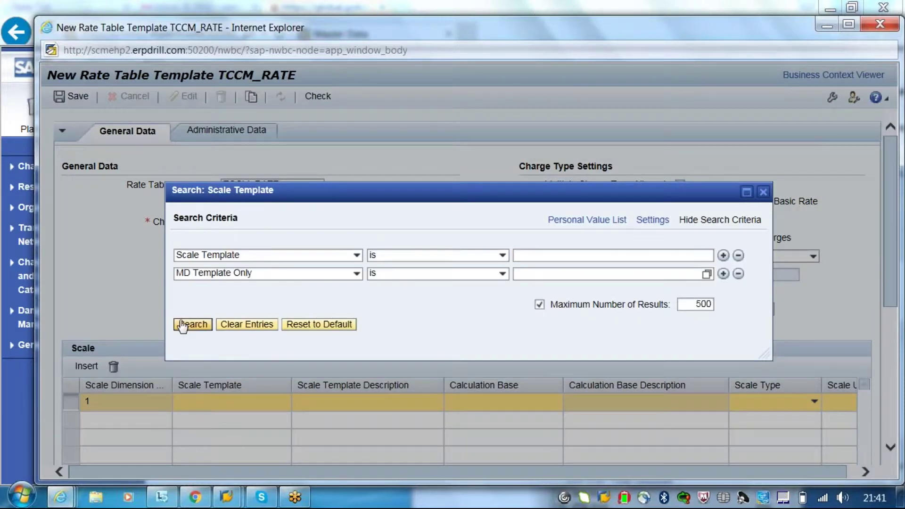
pyautogui.click(183, 325)
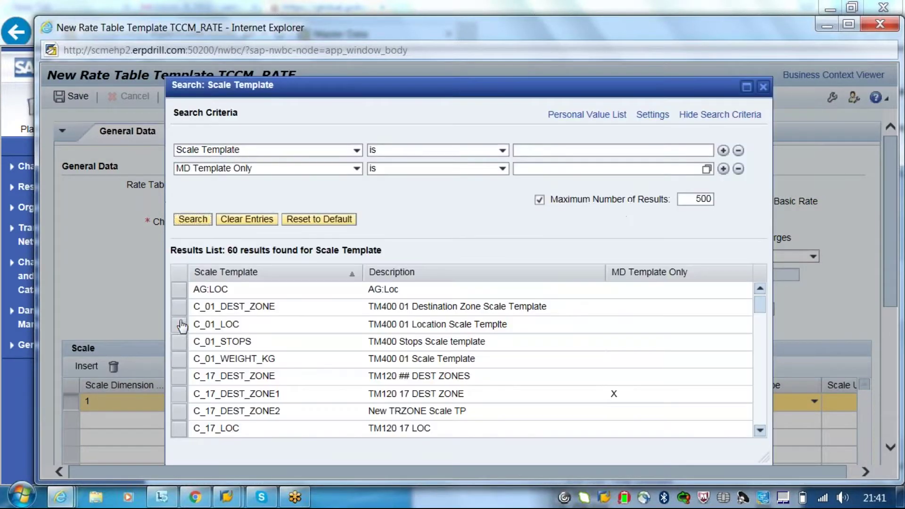
pyautogui.click(760, 409)
pyautogui.click(760, 409)
pyautogui.click(760, 409)
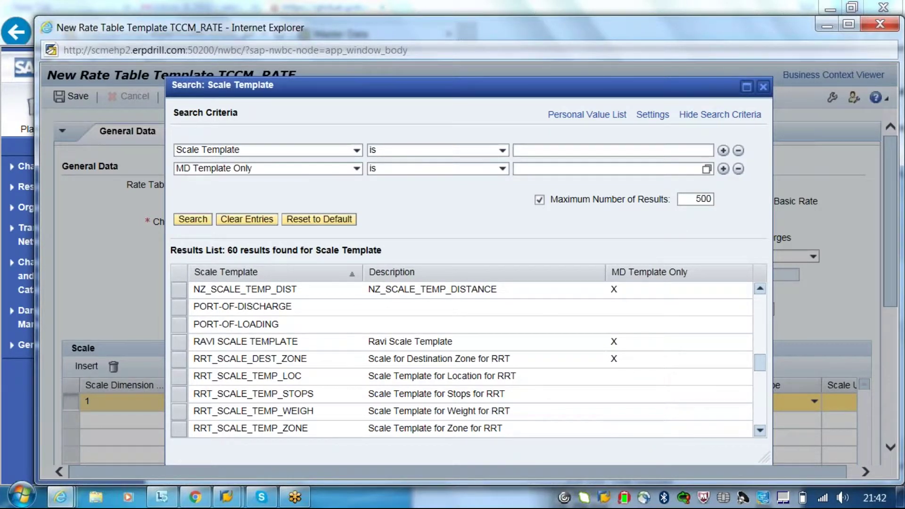
pyautogui.click(760, 409)
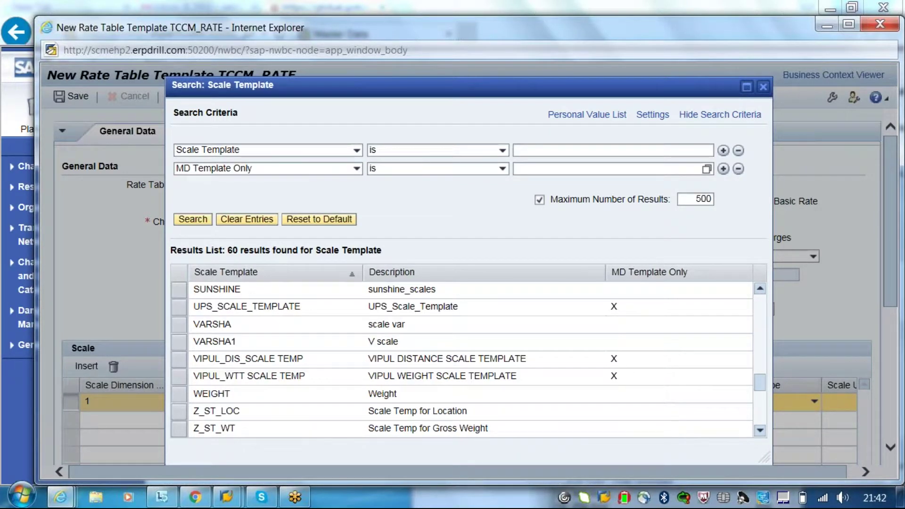
pyautogui.click(760, 414)
pyautogui.click(759, 415)
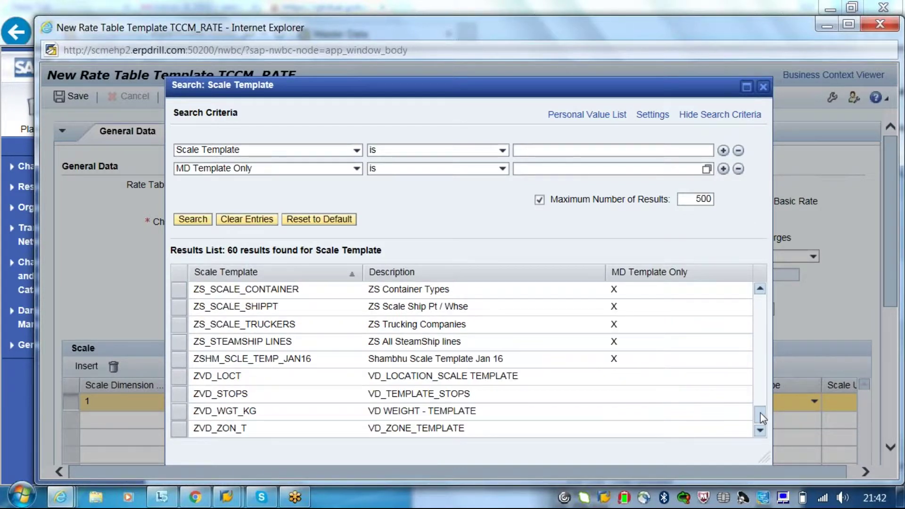
pyautogui.moveTo(762, 415); pyautogui.dragTo(768, 86)
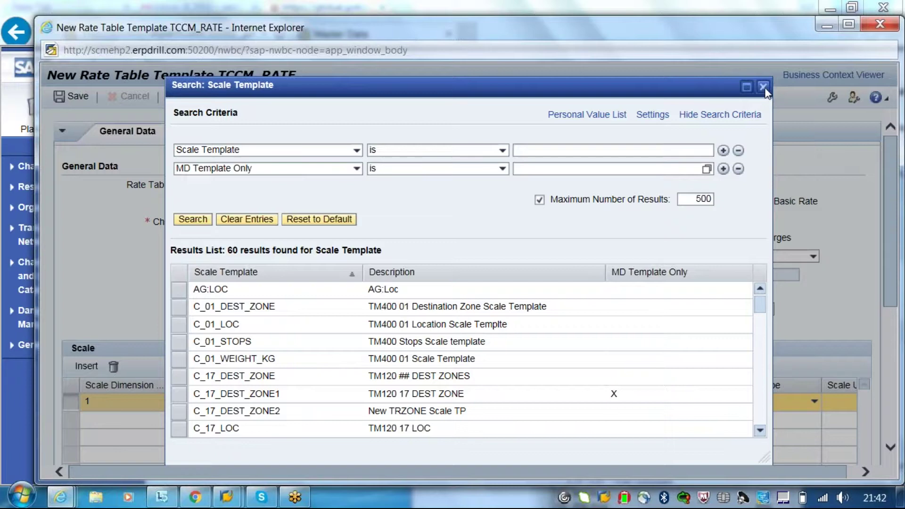
pyautogui.click(762, 86)
pyautogui.click(879, 23)
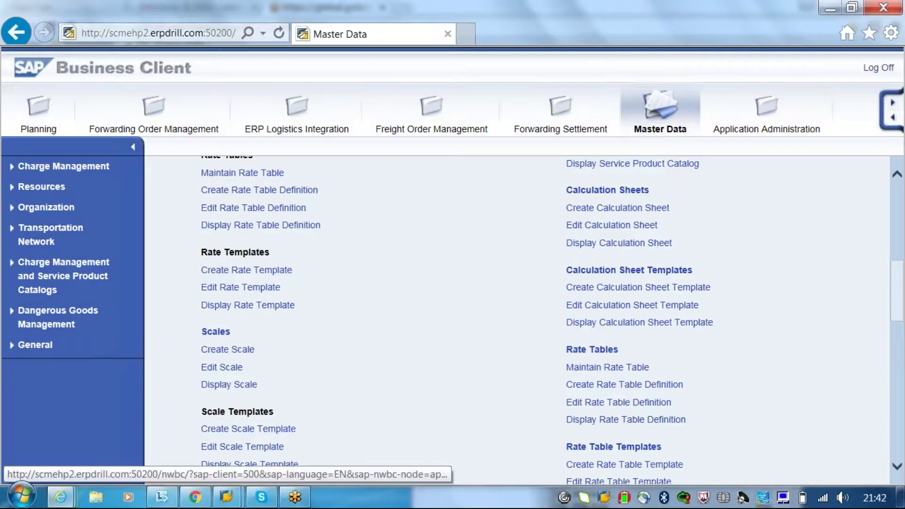
# - Start a new scale template with the ID tccm_scale_1 and the description "scale template"
pyautogui.click(247, 428)
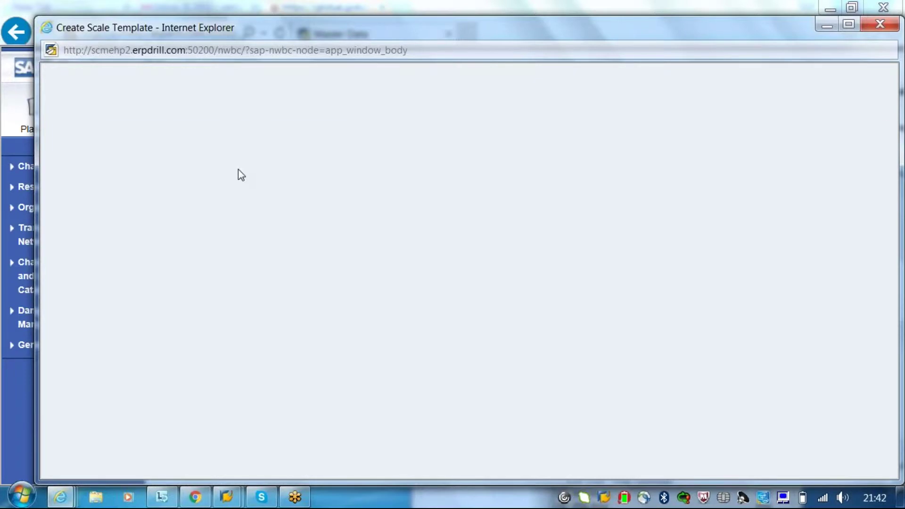
pyautogui.click(233, 186)
pyautogui.write('t')
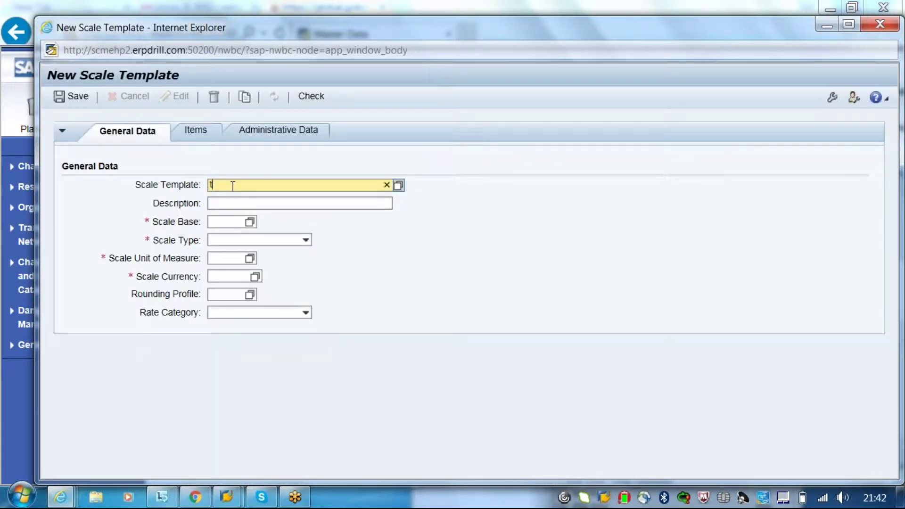
pyautogui.write('ccm_scale_1')
pyautogui.press('Tab')
pyautogui.write('scale ')
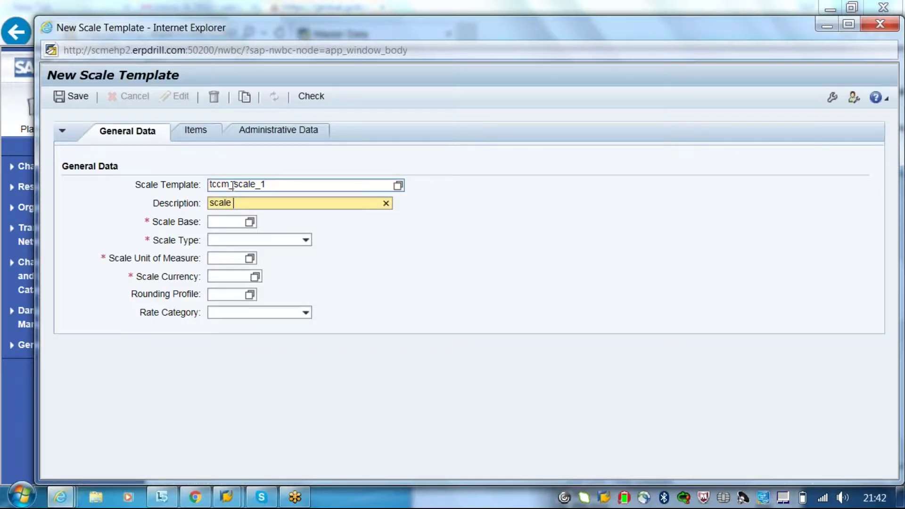
pyautogui.write('template')
# - Set the scale template's scale base to WEIGHT, its scale type to Base Scale (>=) and its unit of measure to KG
pyautogui.press('Tab')
pyautogui.write('wei')
pyautogui.click(225, 237)
pyautogui.click(225, 240)
pyautogui.click(227, 255)
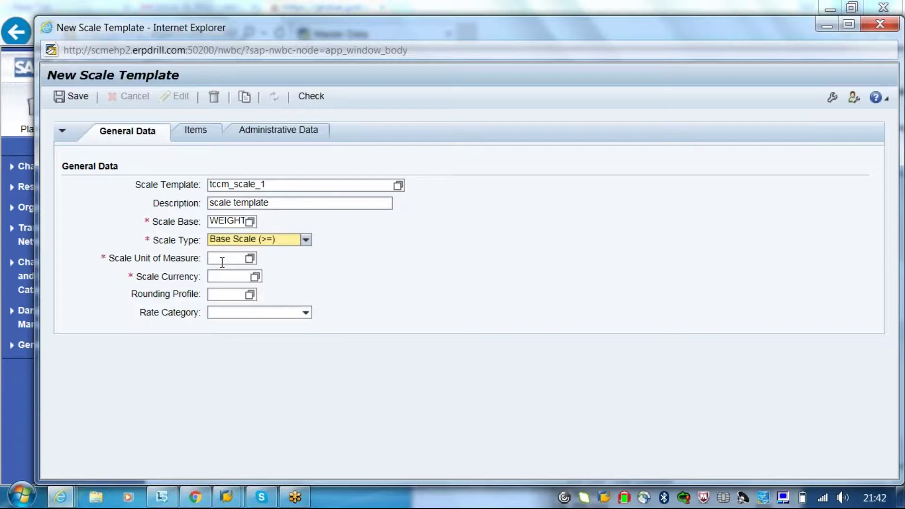
pyautogui.click(222, 258)
pyautogui.write('kg')
pyautogui.press('Return')
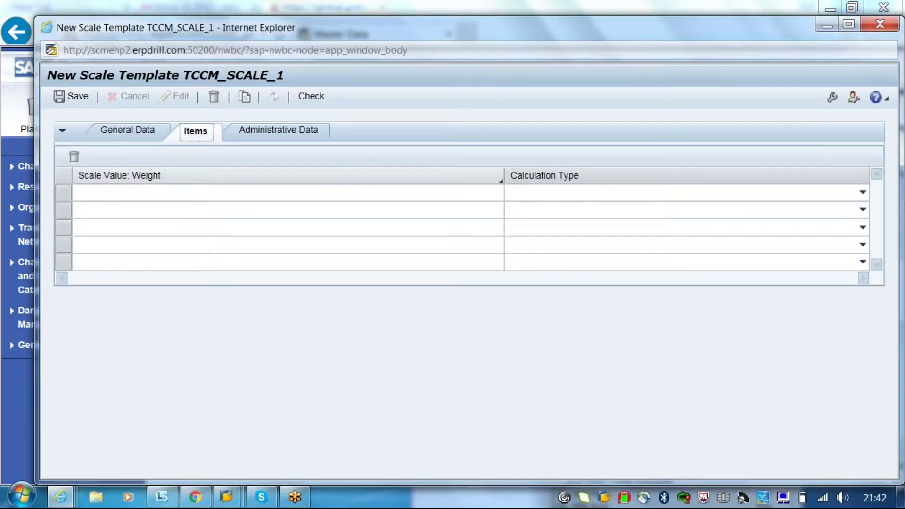
# - Enter the first scale item with a weight of 100 and the calculation type Relative
pyautogui.click(327, 193)
pyautogui.write('1')
pyautogui.press('Left')
pyautogui.write('00')
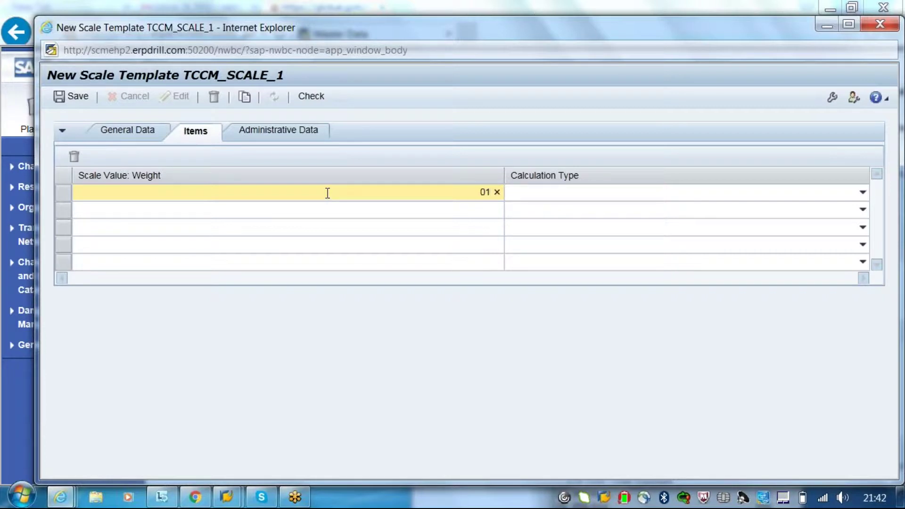
pyautogui.press('Delete')
pyautogui.press('BackSpace')
pyautogui.press('BackSpace')
pyautogui.write('100')
pyautogui.press('Tab')
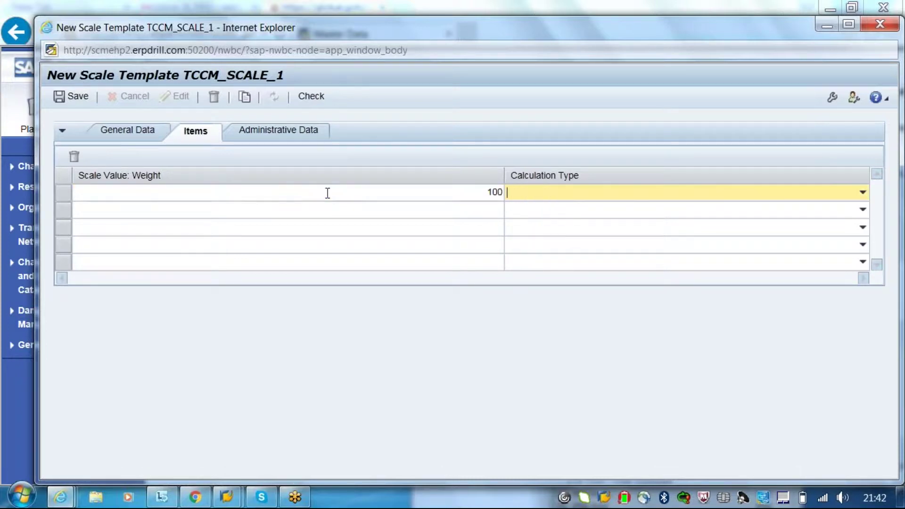
pyautogui.click(548, 194)
pyautogui.click(542, 224)
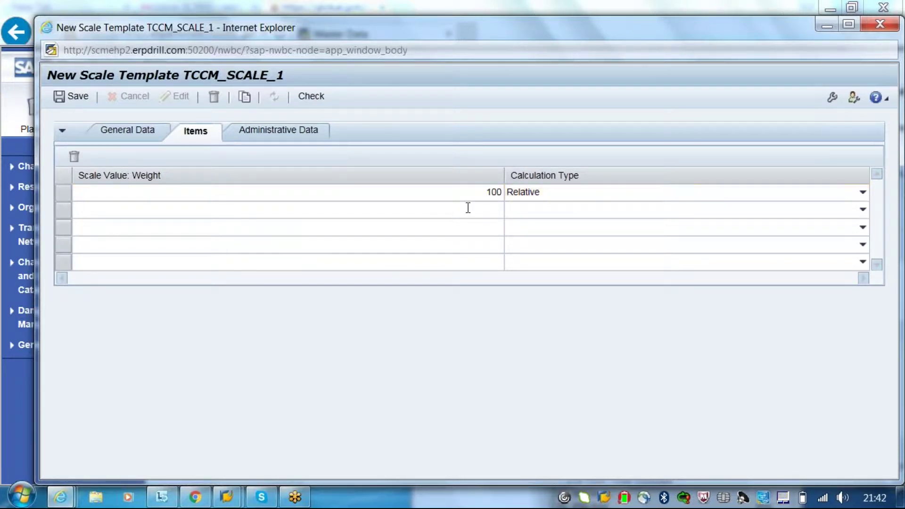
# - Add scale items for the weights 1000 and 10000 with calculation type Relative, then save and close the scale template
pyautogui.click(468, 208)
pyautogui.write('1000')
pyautogui.press('Tab')
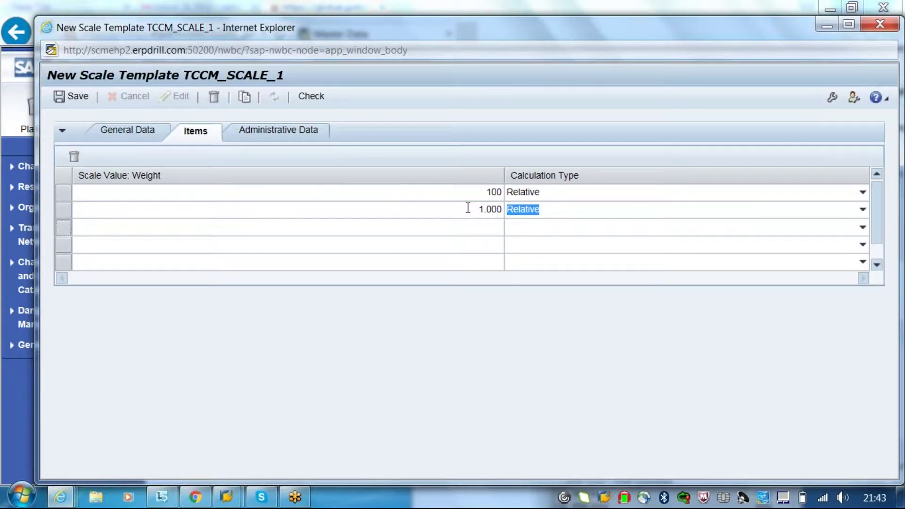
pyautogui.press('Tab')
pyautogui.write('10000')
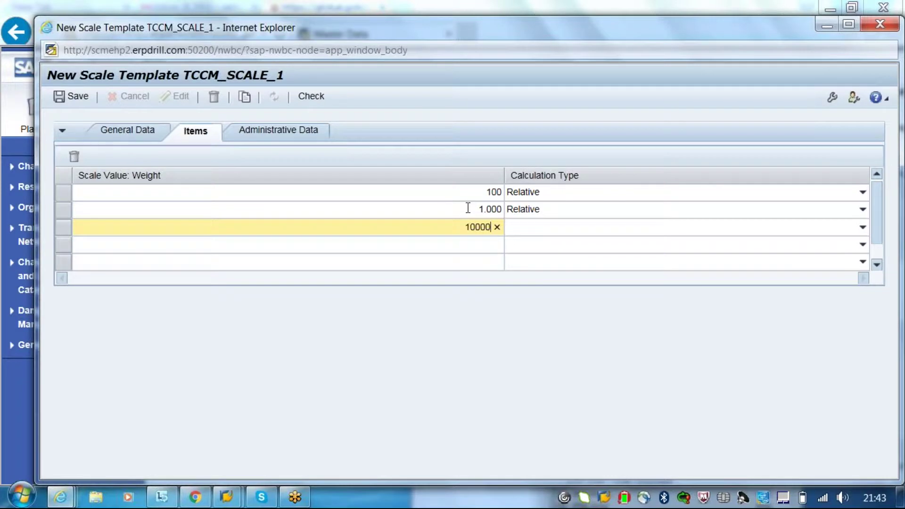
pyautogui.press('Tab')
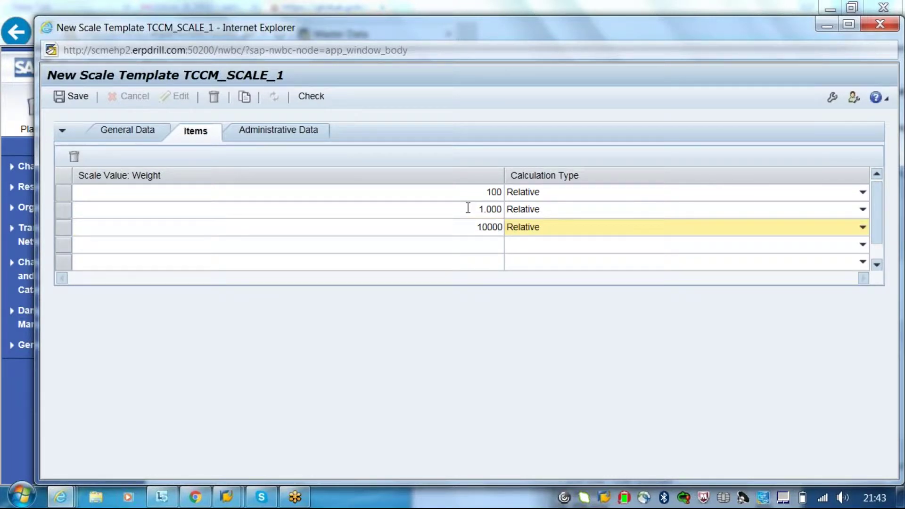
pyautogui.click(70, 101)
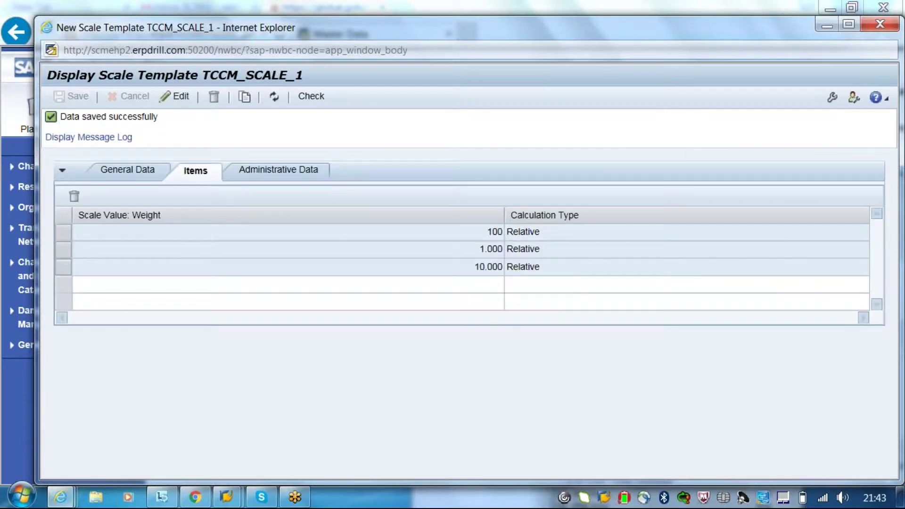
pyautogui.click(880, 24)
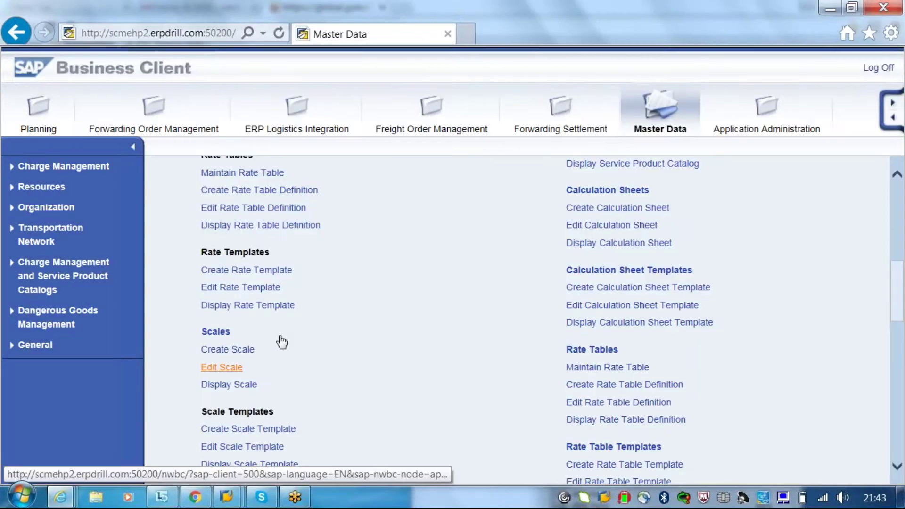
# - Start a new rate table template tccm_rate with the description "rate table" and the charge usage Service Provider
pyautogui.click(255, 280)
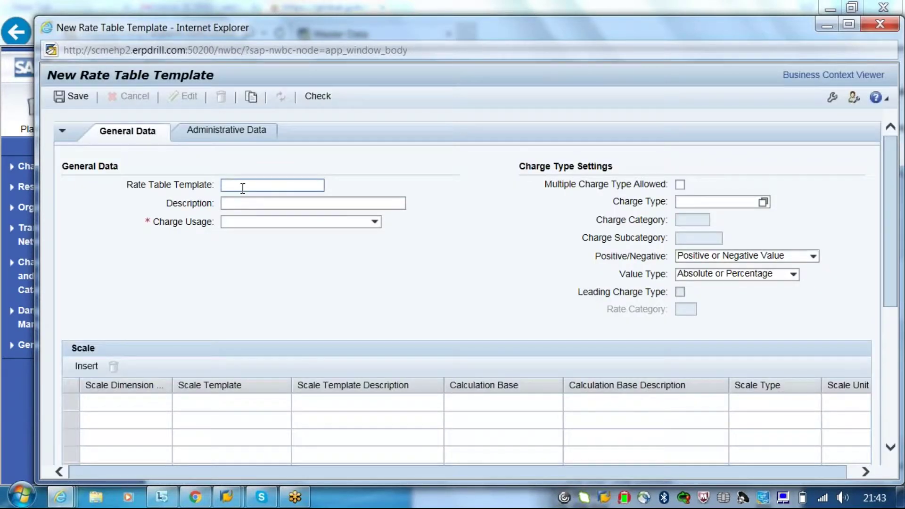
pyautogui.click(238, 185)
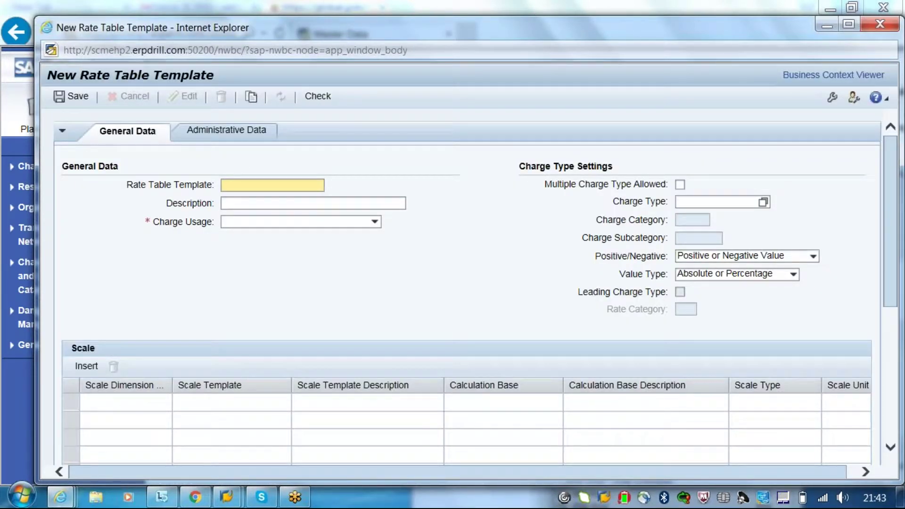
pyautogui.write('tccm_rate')
pyautogui.press('Tab')
pyautogui.write('rate table')
pyautogui.press('Tab')
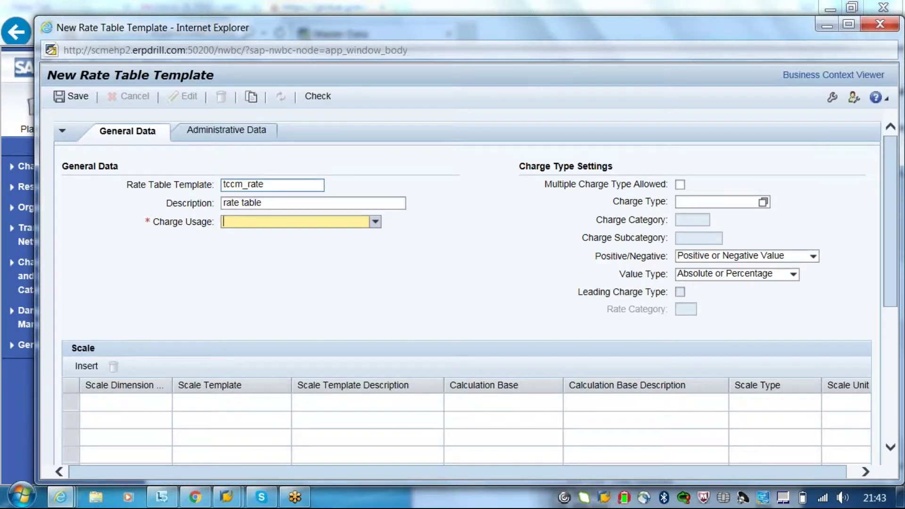
pyautogui.write('Service Provider')
pyautogui.press('Return')
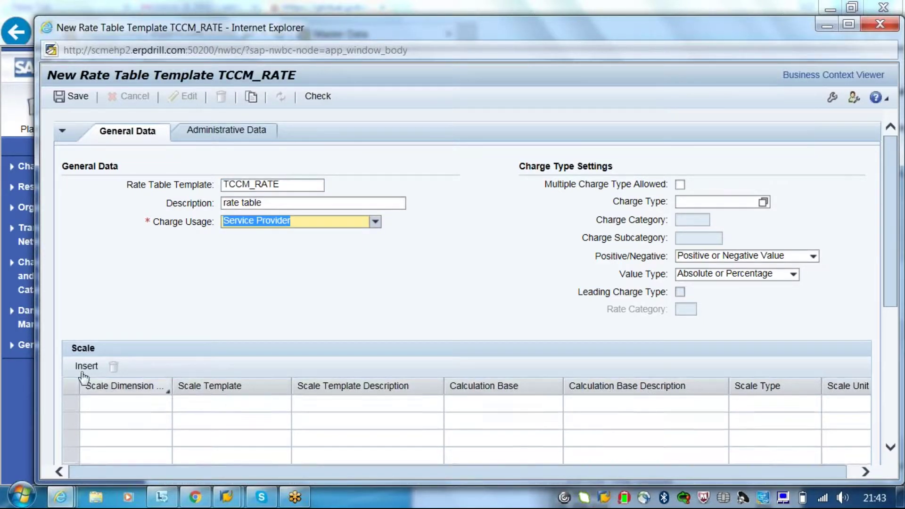
# - Insert a scale row in the rate table template and assign the scale template TCCM_SCALE_1 to it
pyautogui.click(84, 370)
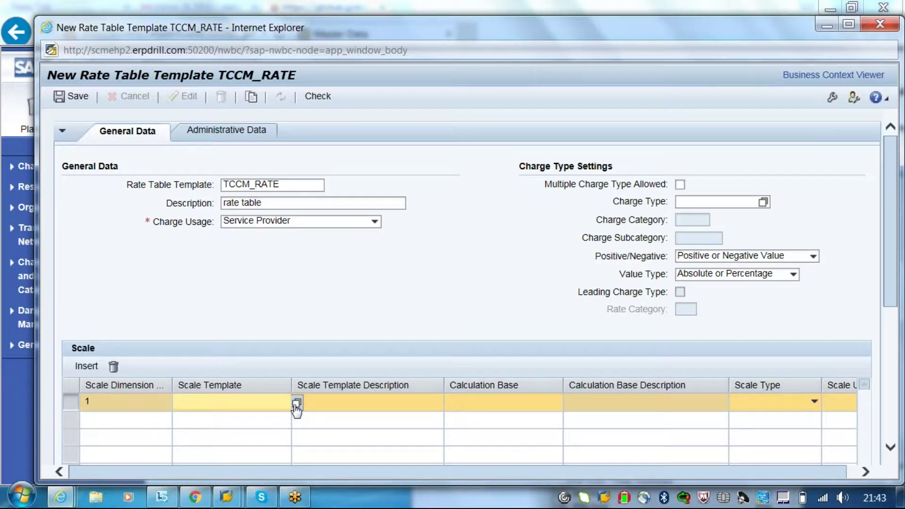
pyautogui.click(297, 403)
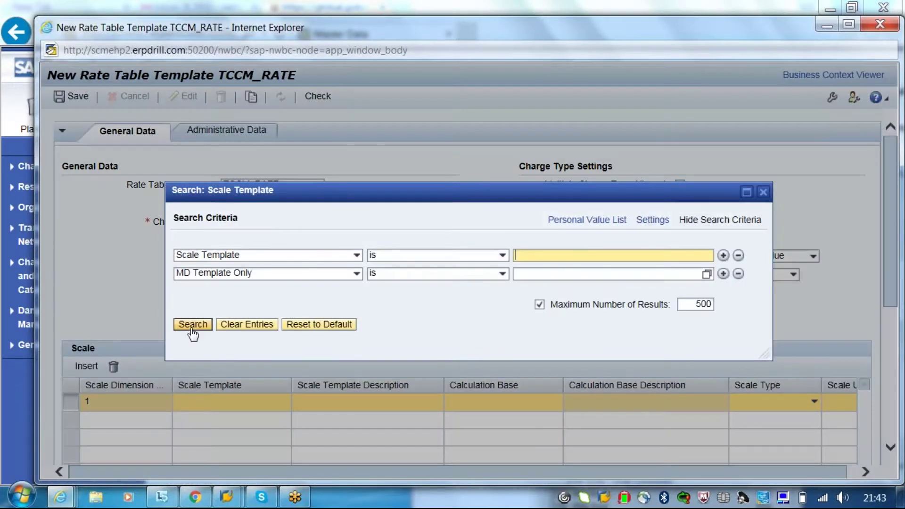
pyautogui.click(192, 324)
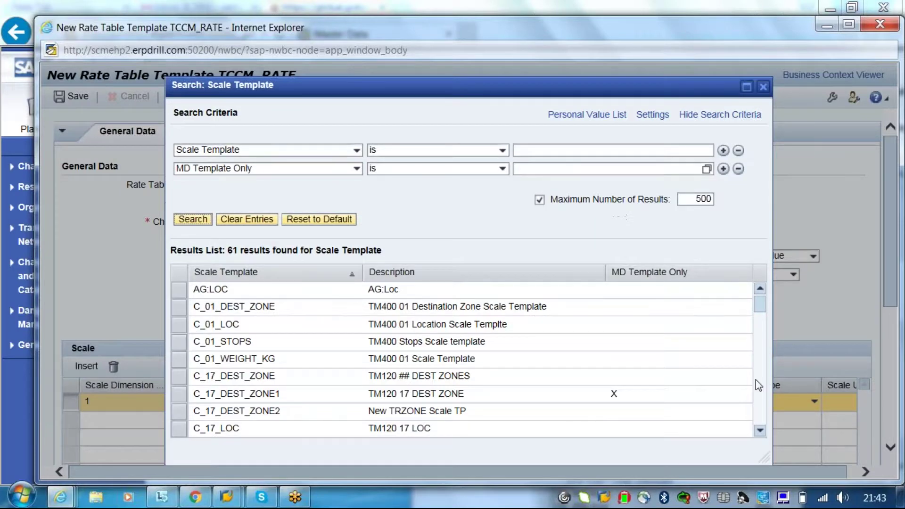
pyautogui.click(757, 383)
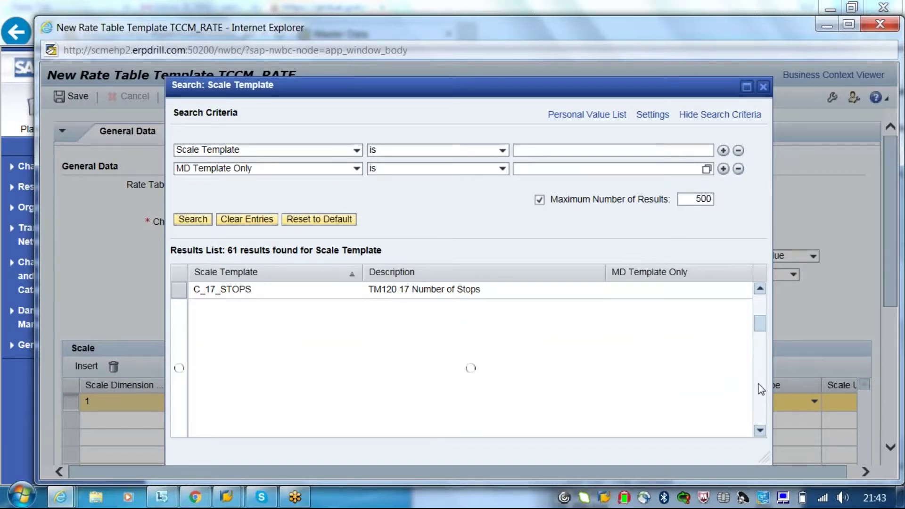
pyautogui.click(759, 384)
pyautogui.click(759, 384)
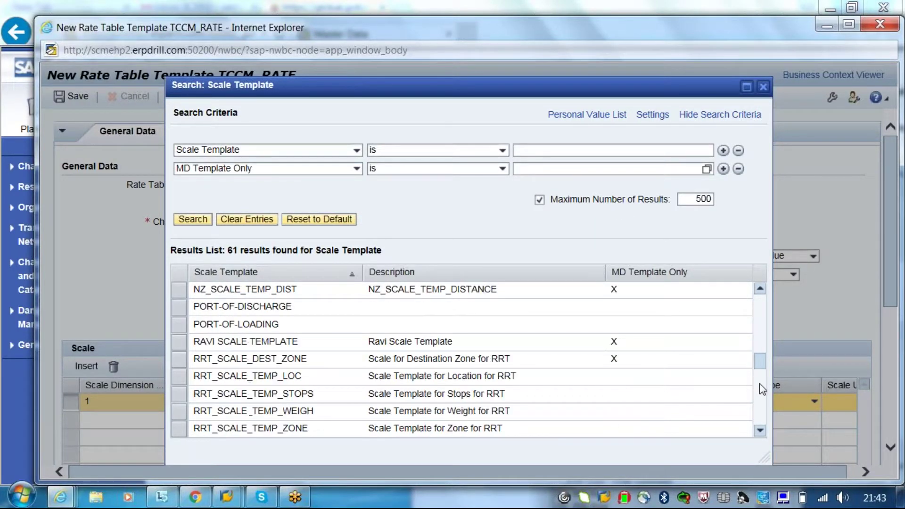
pyautogui.click(759, 383)
pyautogui.click(302, 312)
pyautogui.click(300, 312)
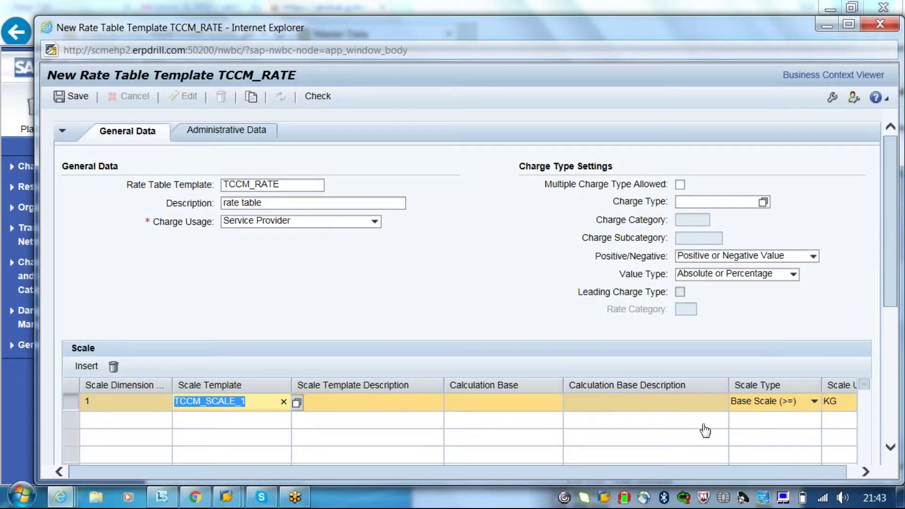
# - Review the details of the assigned scale and set the rate table template's charge type to FB00
pyautogui.moveTo(890, 285); pyautogui.dragTo(890, 407)
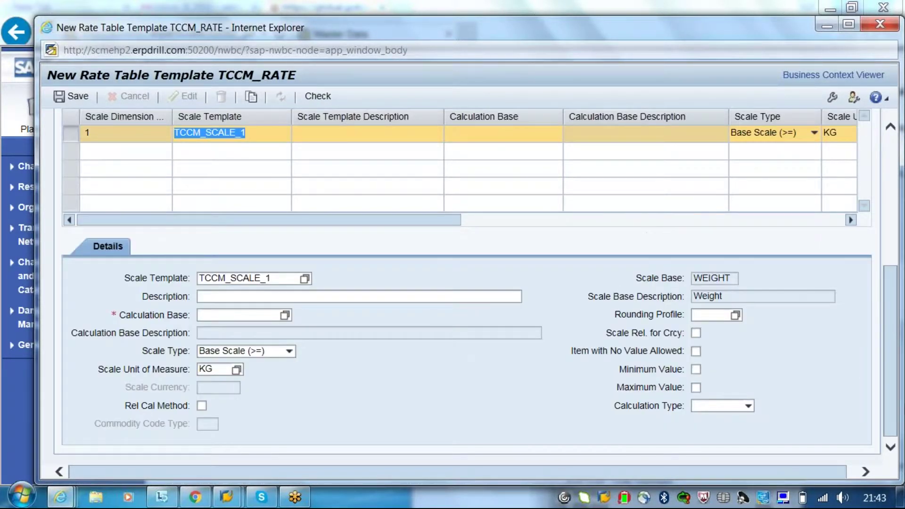
pyautogui.doubleClick(721, 277)
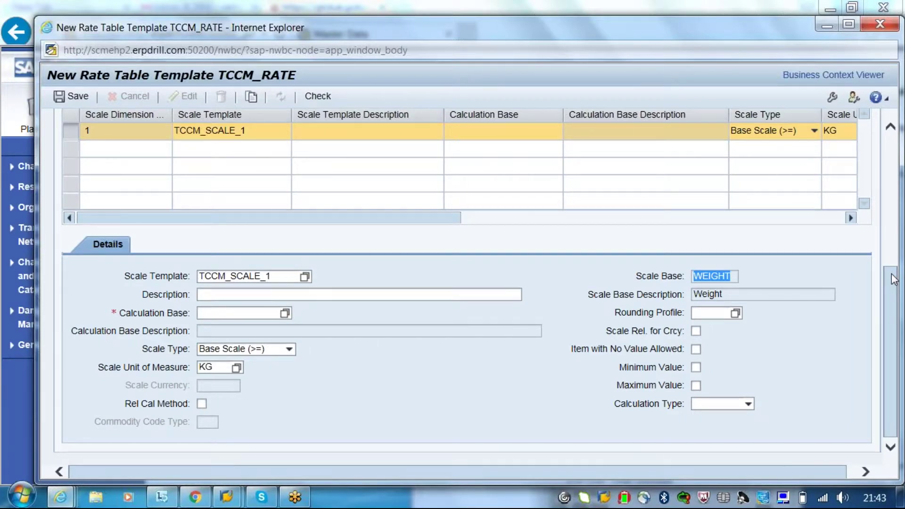
pyautogui.moveTo(892, 278); pyautogui.dragTo(901, 146)
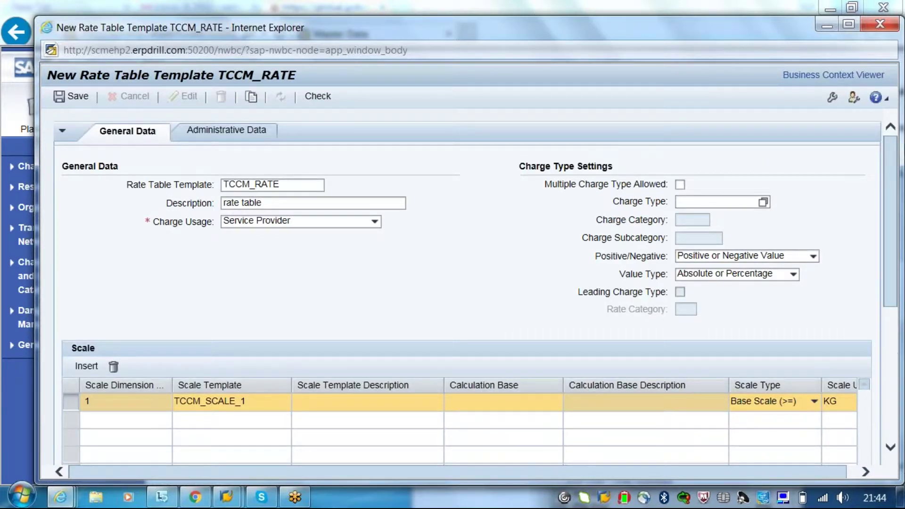
pyautogui.scroll(-1, 691, 182)
pyautogui.click(691, 181)
pyautogui.write('FB00')
pyautogui.press('Return')
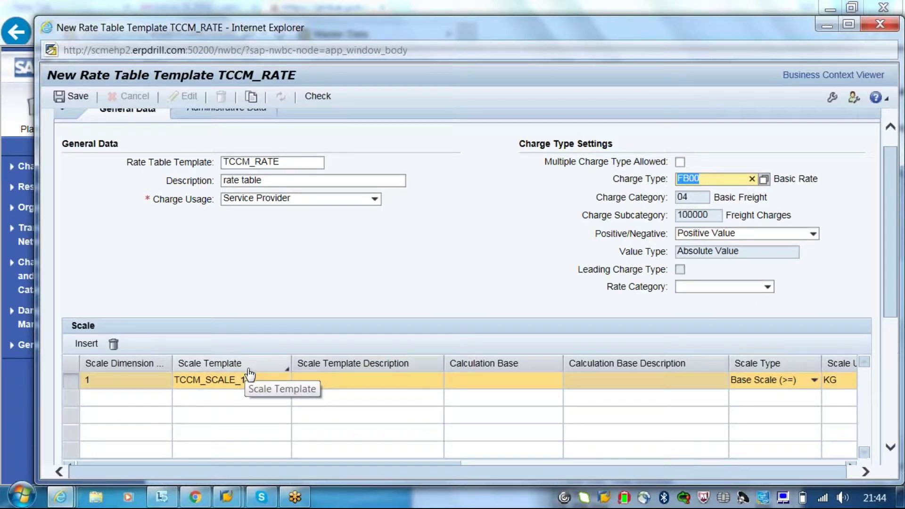
# - Try to save the rate table template TCCM_RATE, and close it
pyautogui.moveTo(243, 379); pyautogui.dragTo(175, 380)
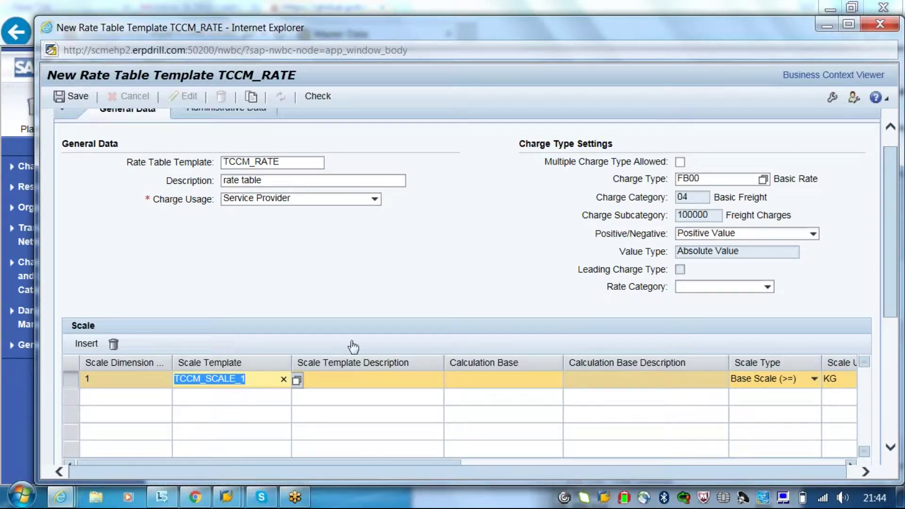
pyautogui.moveTo(707, 179); pyautogui.dragTo(677, 179)
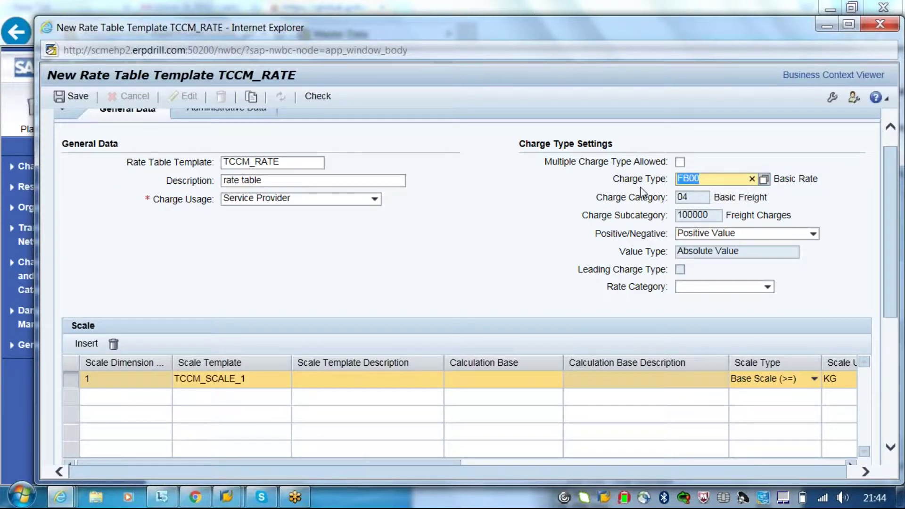
pyautogui.click(66, 100)
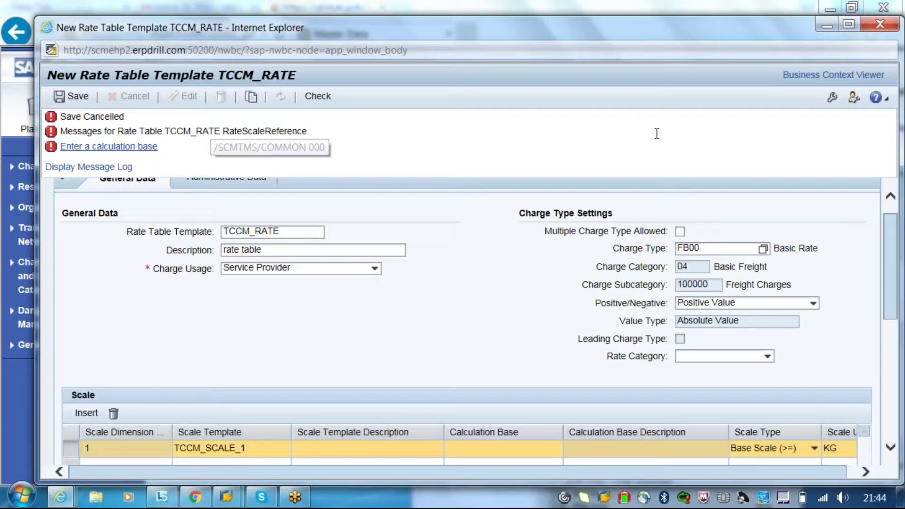
pyautogui.click(879, 25)
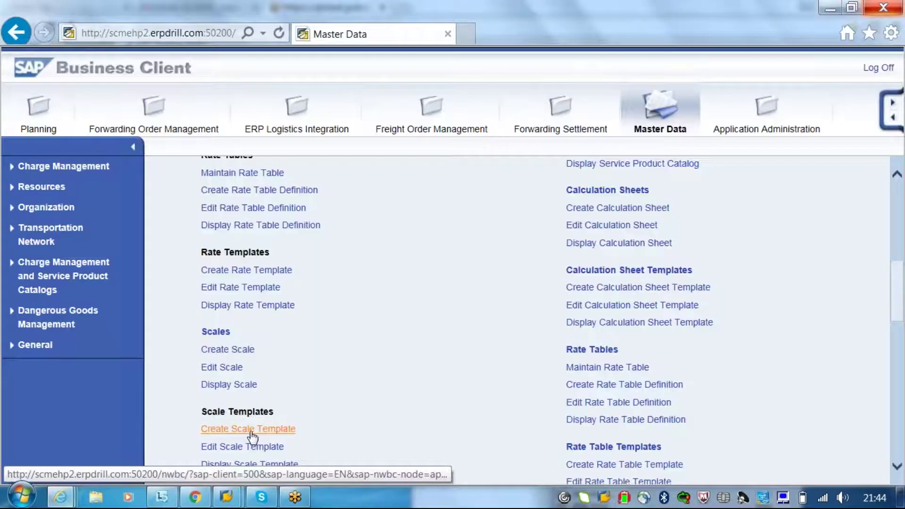
# - Start a new scale template and name it TCCM_SCALE_2
pyautogui.click(215, 431)
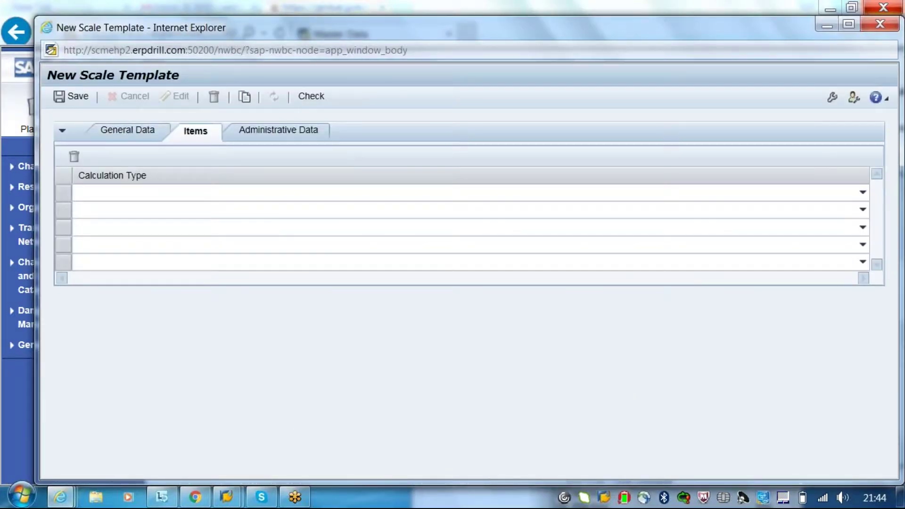
pyautogui.click(270, 183)
pyautogui.write('tccm_s')
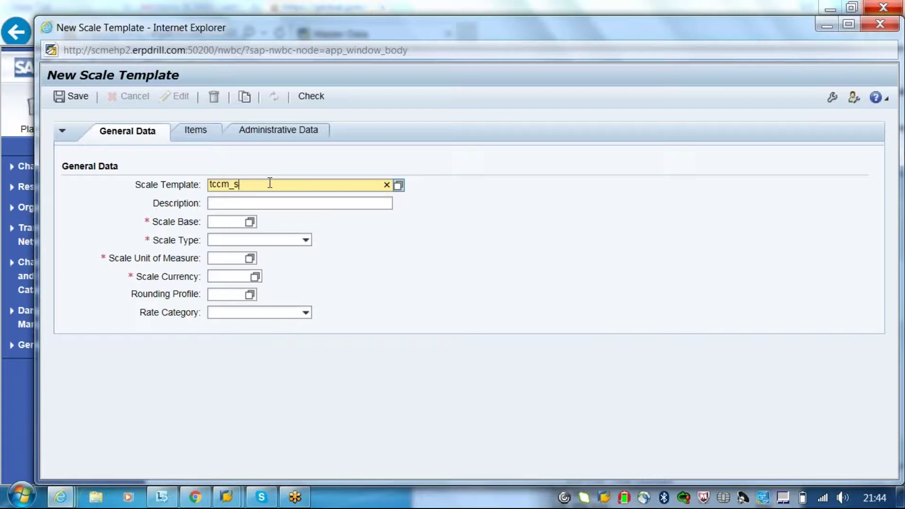
pyautogui.write('cale-2')
pyautogui.press('Return')
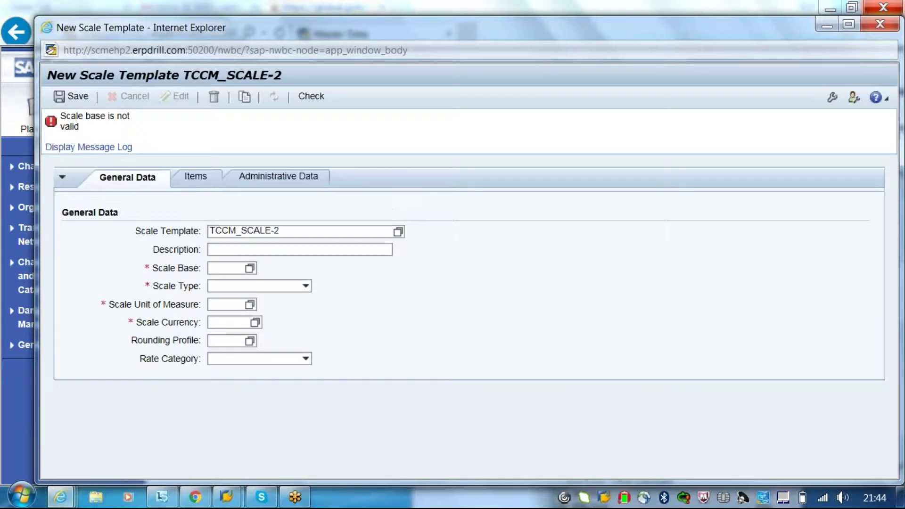
pyautogui.press('BackSpace')
pyautogui.press('BackSpace')
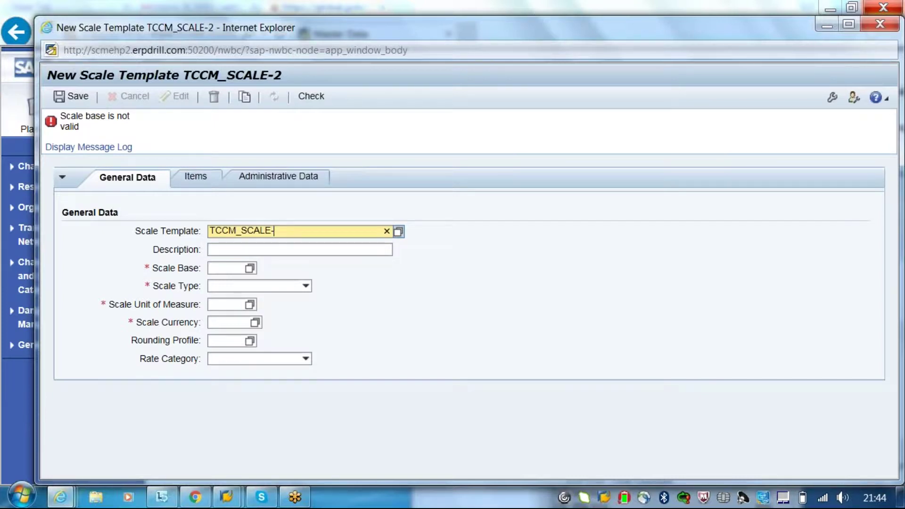
pyautogui.write('_2')
pyautogui.press('Tab')
pyautogui.press('Tab')
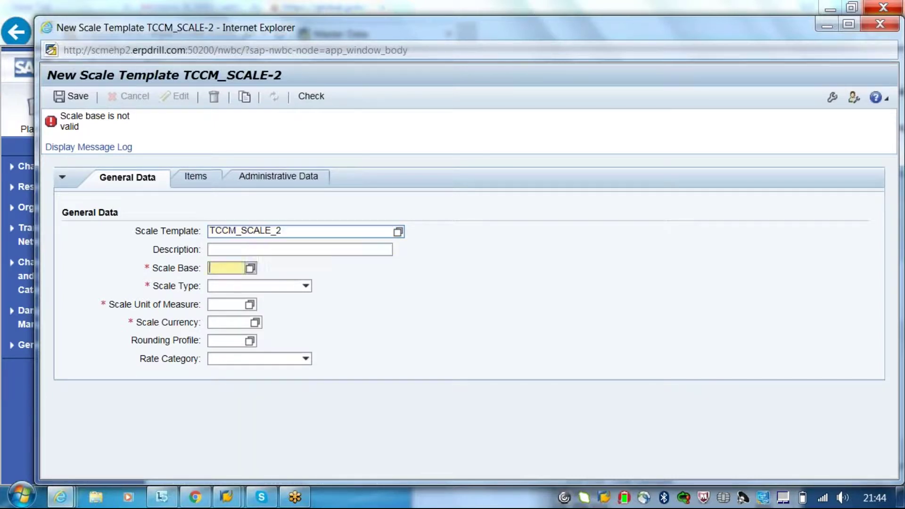
# - Set the scale template's scale base to WEIGHT and its scale type to Base Scale (>=)
pyautogui.write('wei')
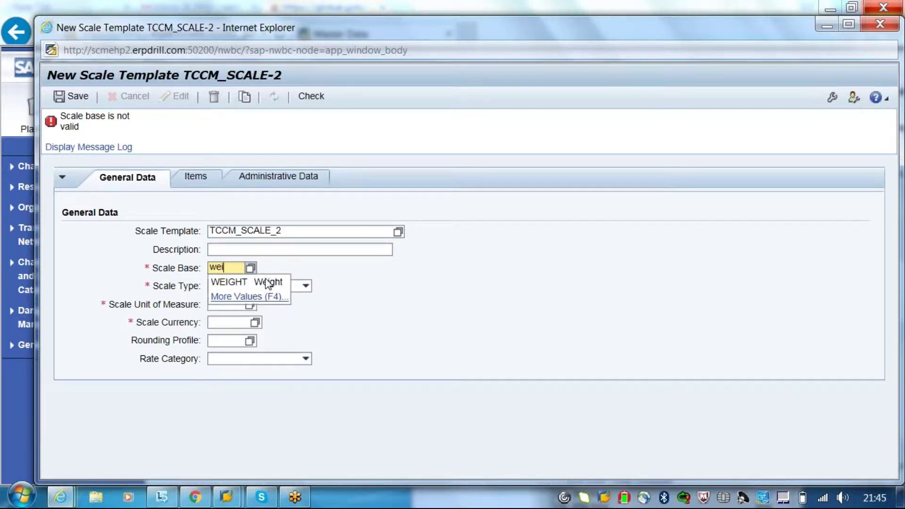
pyautogui.click(267, 282)
pyautogui.click(267, 286)
pyautogui.click(249, 305)
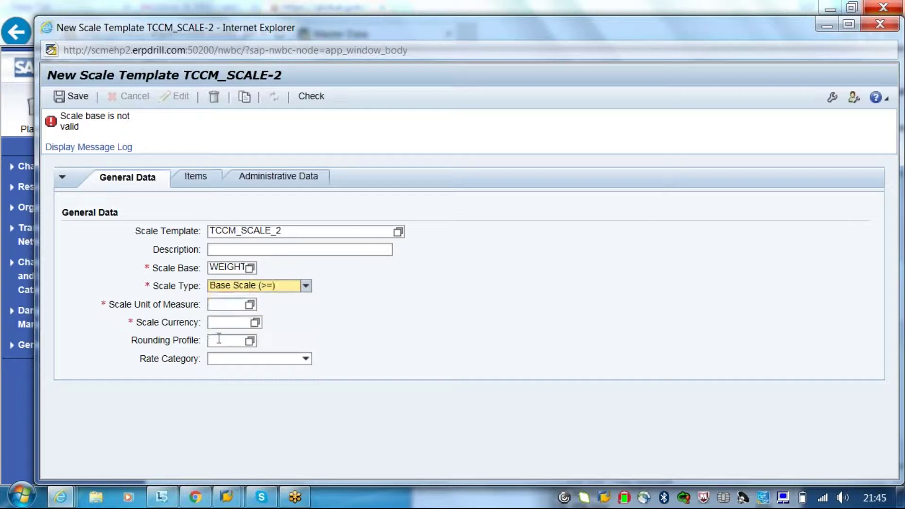
pyautogui.click(221, 282)
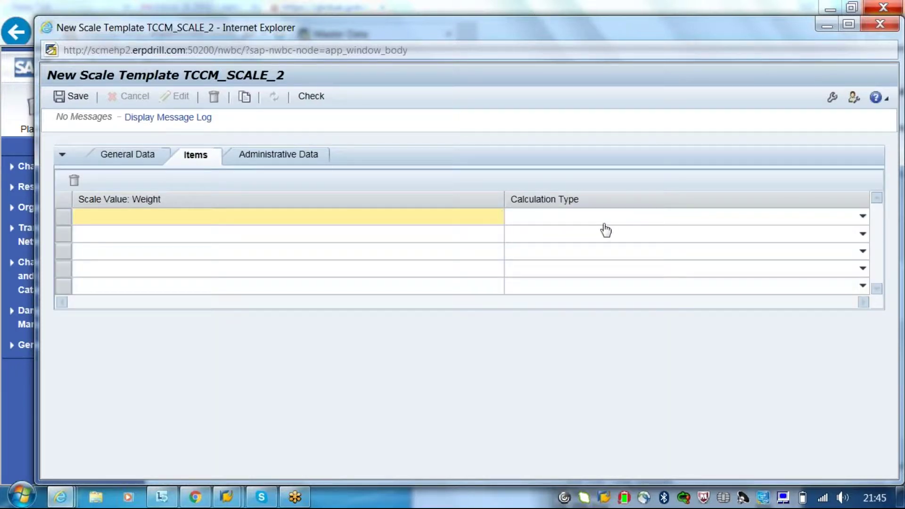
# - Add weight scale items of 100 and 1000 to the scale template, both with the calculation type Relative
pyautogui.write('100')
pyautogui.press('Tab')
pyautogui.press('r')
pyautogui.press('Tab')
pyautogui.click(523, 216)
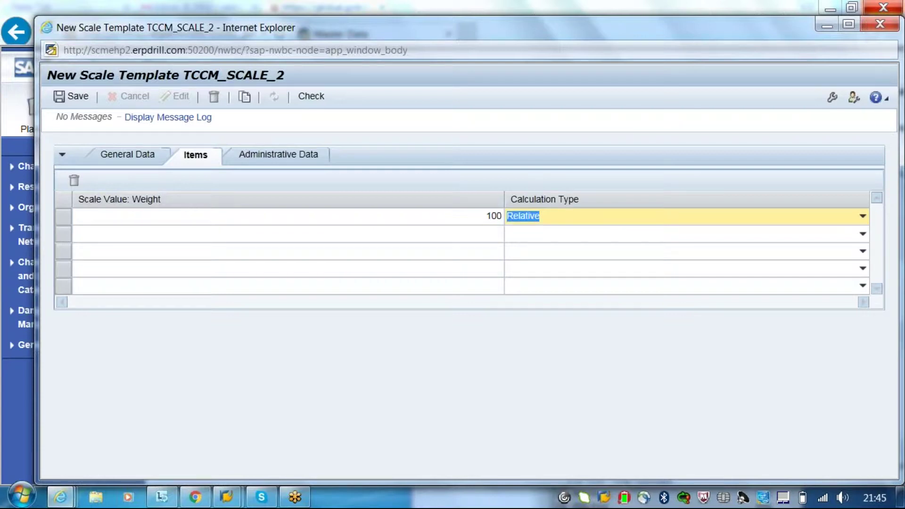
pyautogui.click(467, 231)
pyautogui.write('1000')
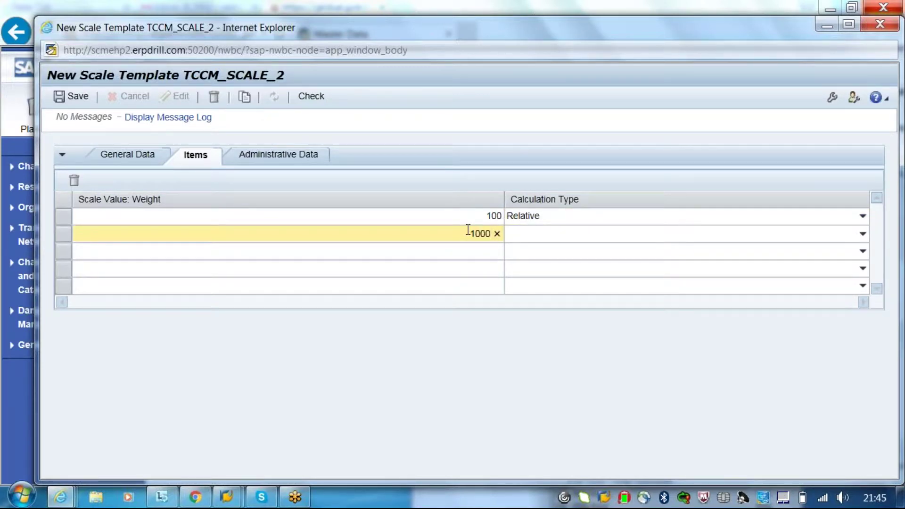
pyautogui.press('Tab')
pyautogui.press('r')
pyautogui.press('Tab')
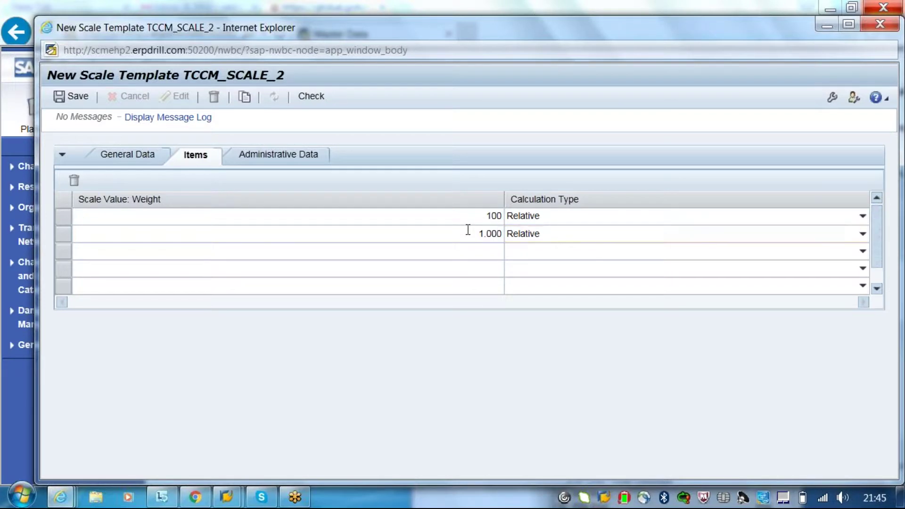
# - Add a weight scale item of 10000 with the calculation type Relative, and close the scale template without saving
pyautogui.write('10000')
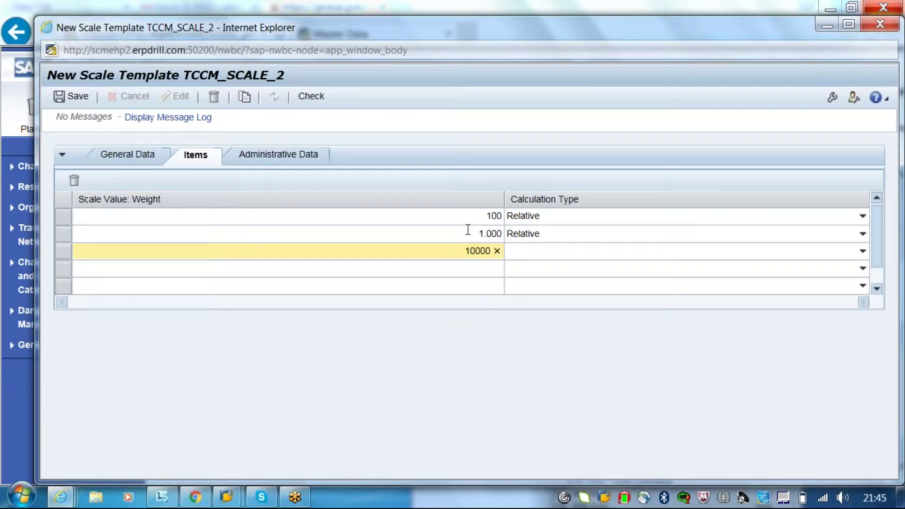
pyautogui.press('Tab')
pyautogui.write('r')
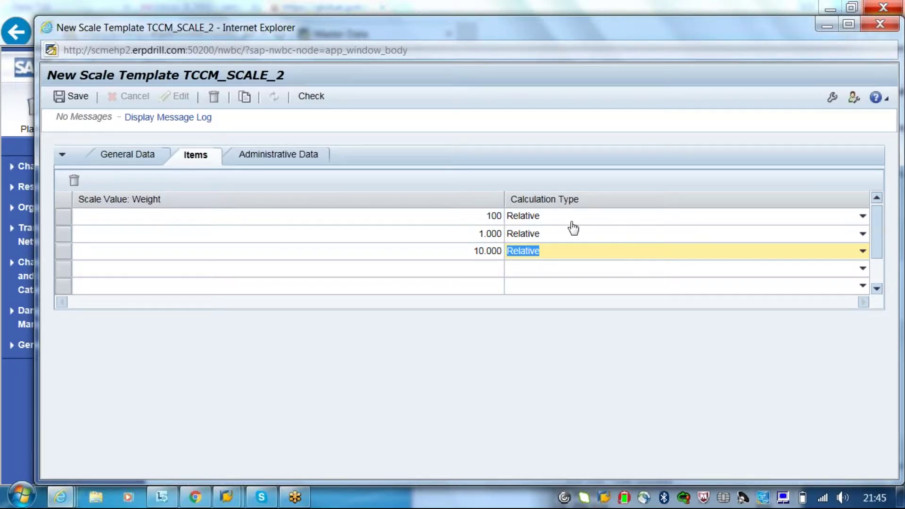
pyautogui.click(882, 27)
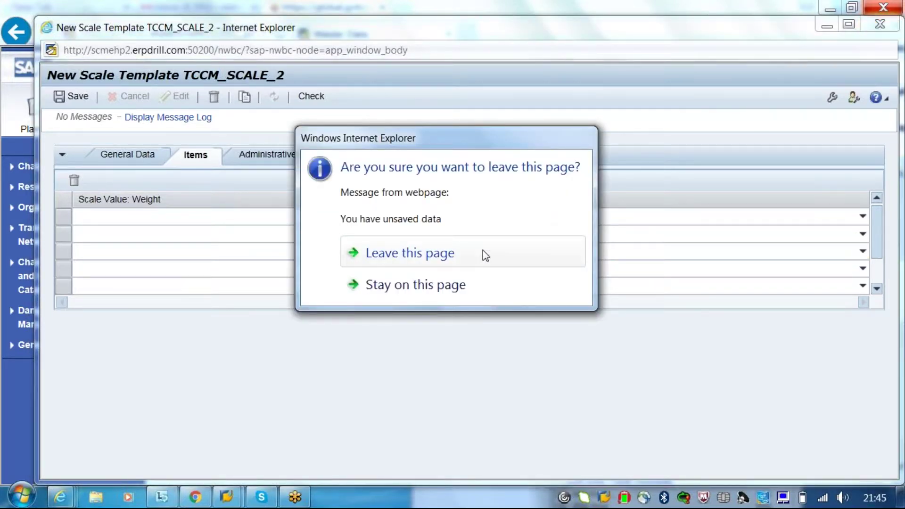
pyautogui.click(484, 254)
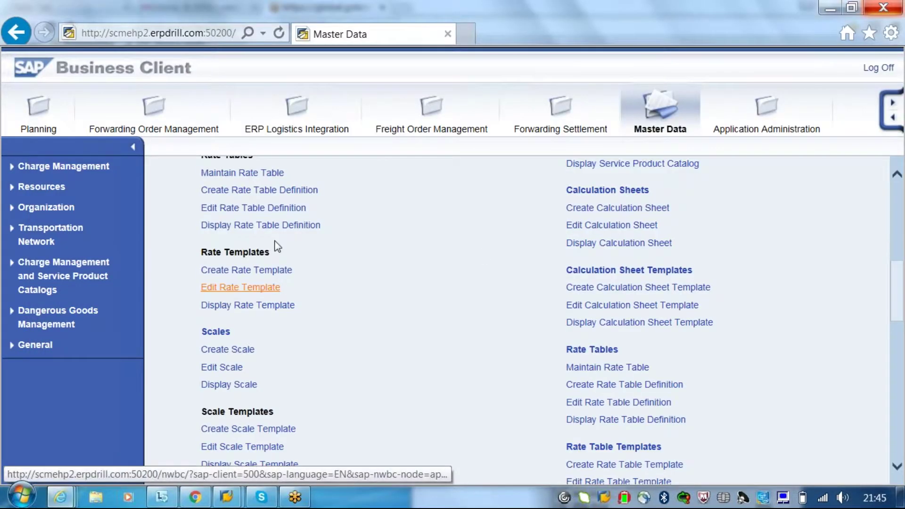
# - Start a new rate table template tccm_rate with the description "rate" and the charge usage Service Provider
pyautogui.click(242, 279)
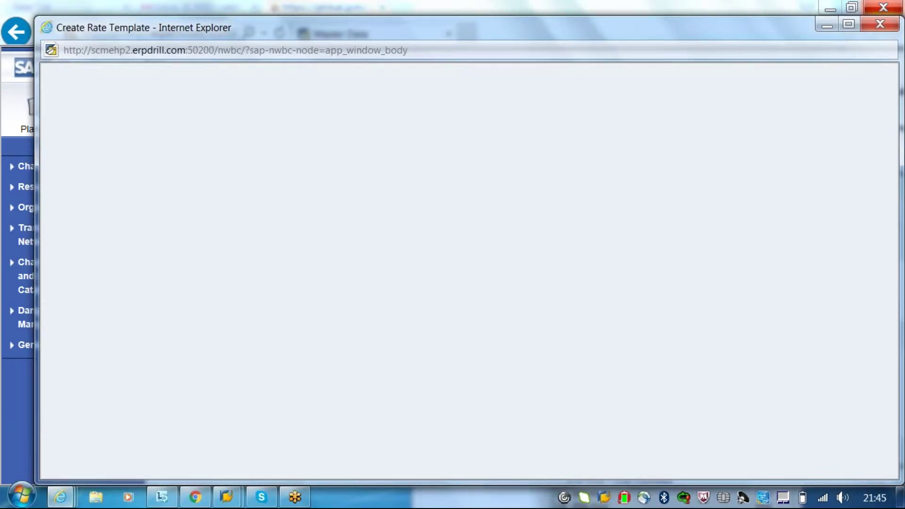
pyautogui.write('tccm_rate')
pyautogui.press('Tab')
pyautogui.write('rate')
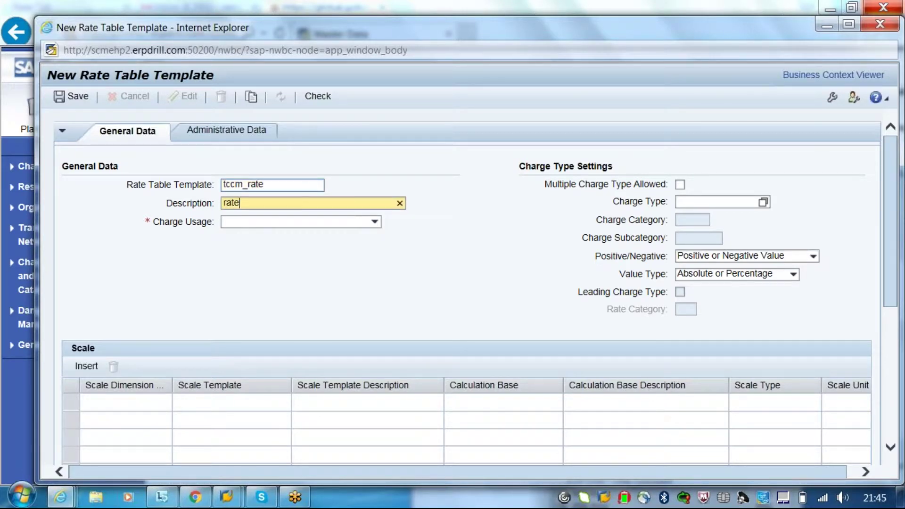
pyautogui.press('Tab')
pyautogui.press('Down')
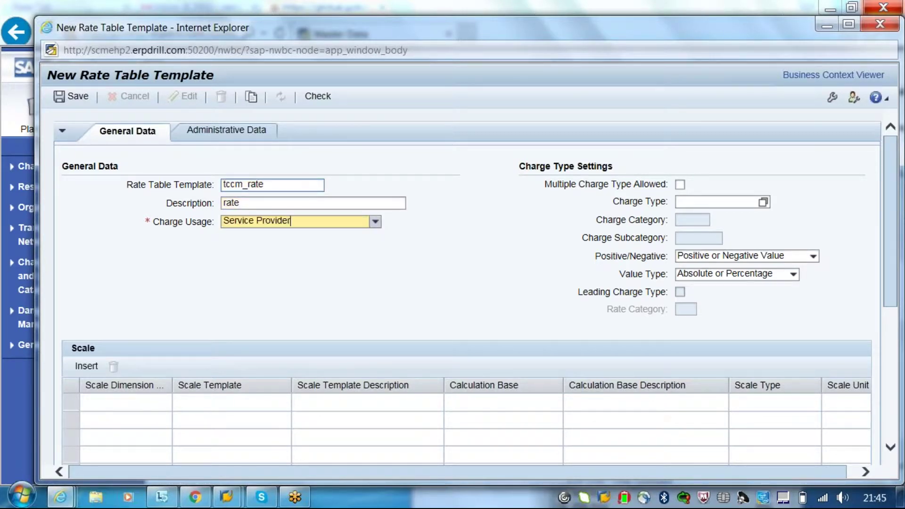
# - Set the rate table template's charge type to FB00 and its value type to Absolute Value, leaving the rate category empty
pyautogui.click(704, 201)
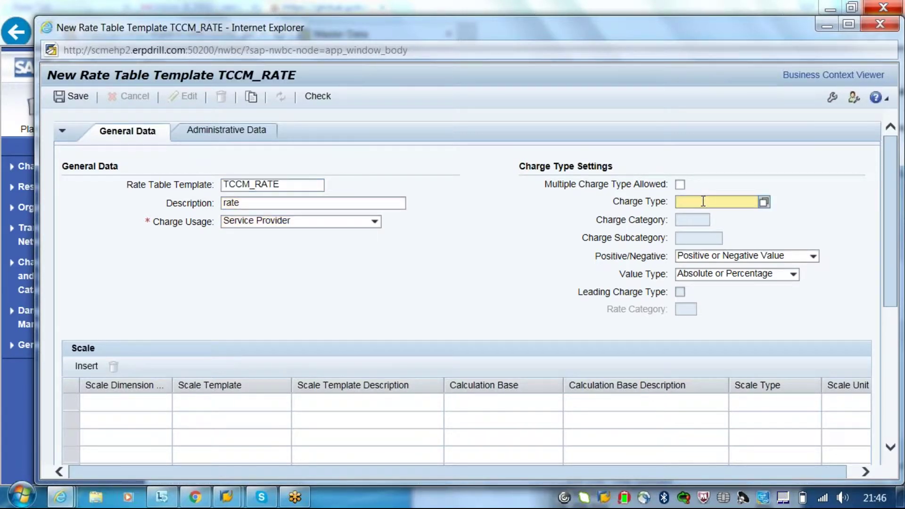
pyautogui.write('fb00')
pyautogui.press('Tab')
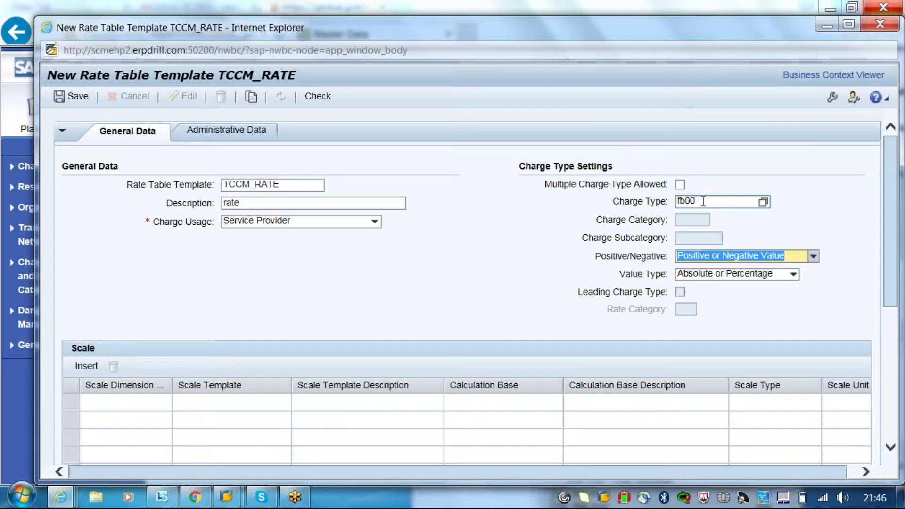
pyautogui.press('Tab')
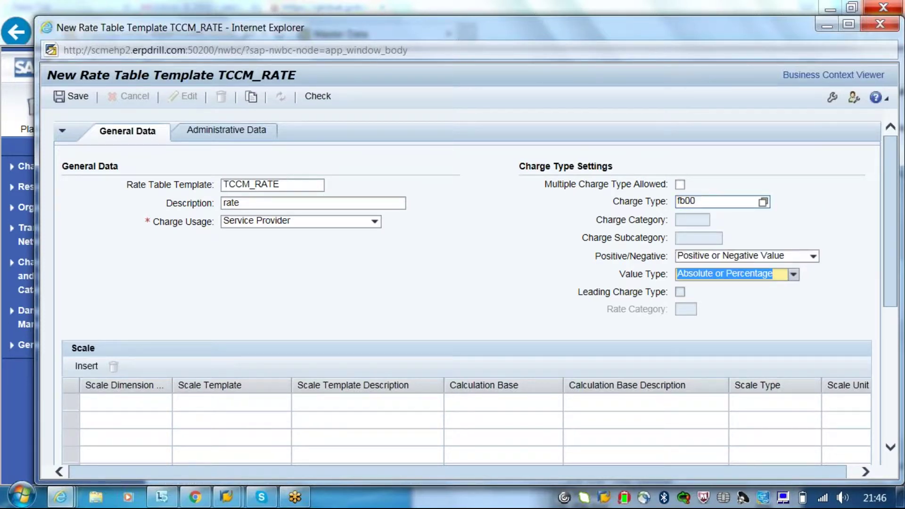
pyautogui.click(695, 276)
pyautogui.press('Up')
pyautogui.press('Up')
pyautogui.press('Return')
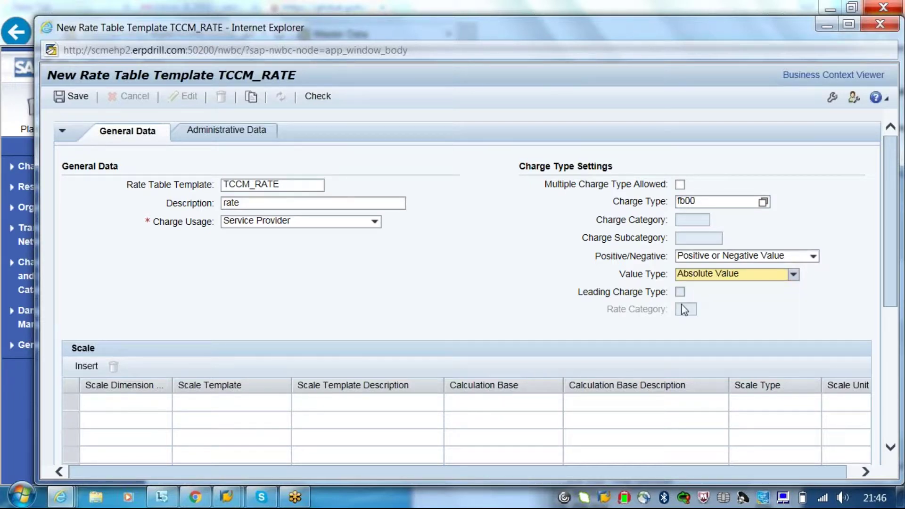
pyautogui.click(767, 309)
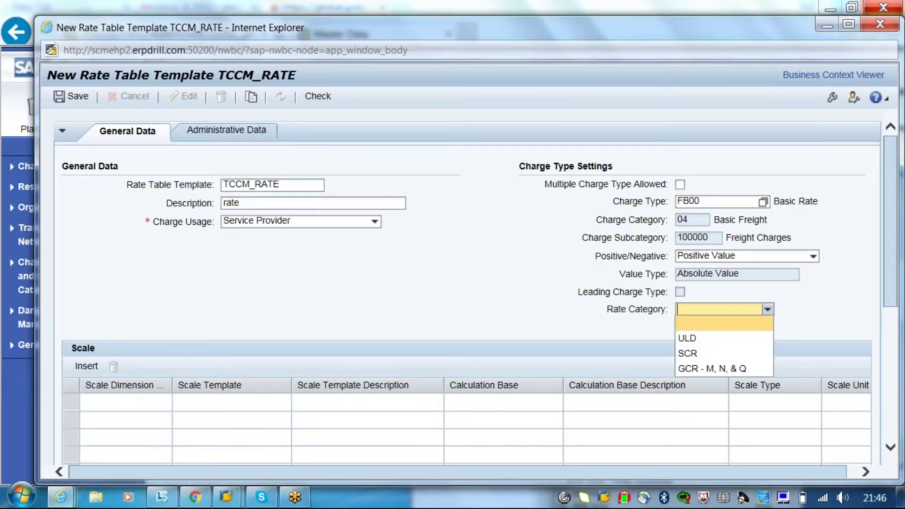
pyautogui.click(792, 316)
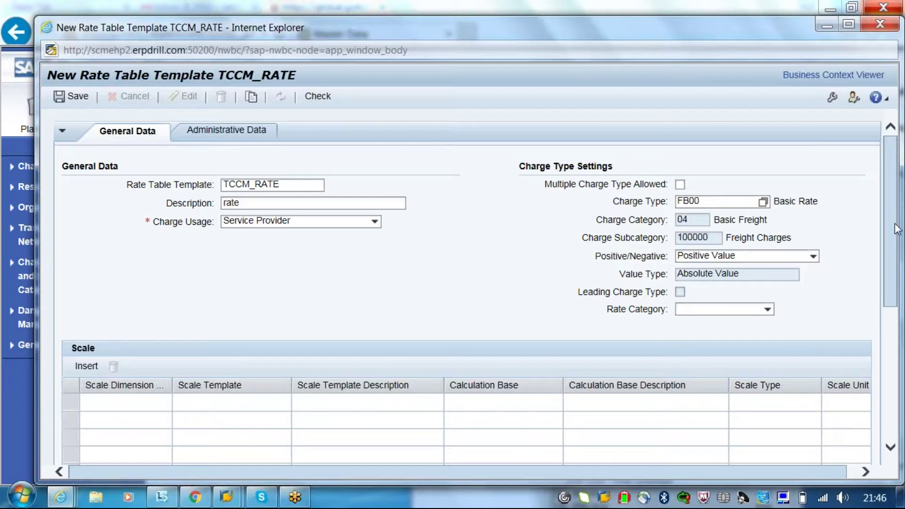
# - Insert a scale row in the rate table template and assign the scale template TCCM_SCALE_1 to it
pyautogui.scroll(-1, 896, 231)
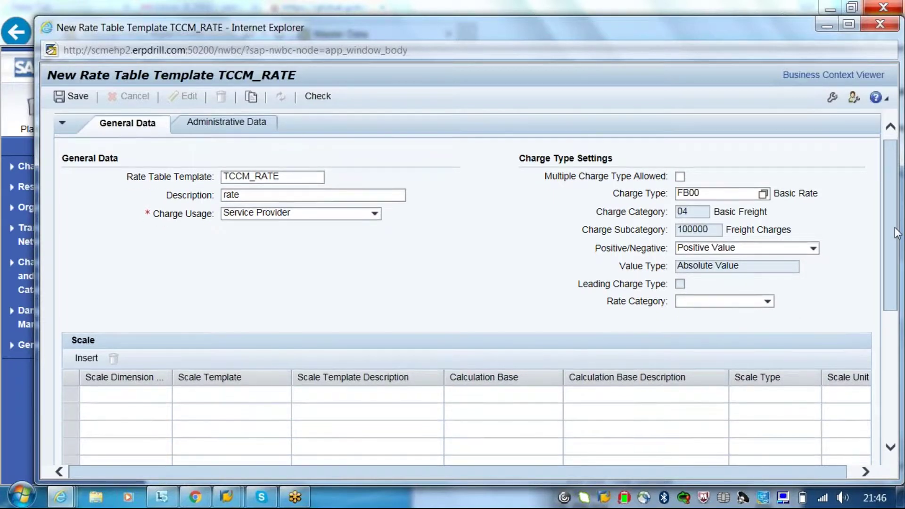
pyautogui.moveTo(894, 229); pyautogui.dragTo(891, 275)
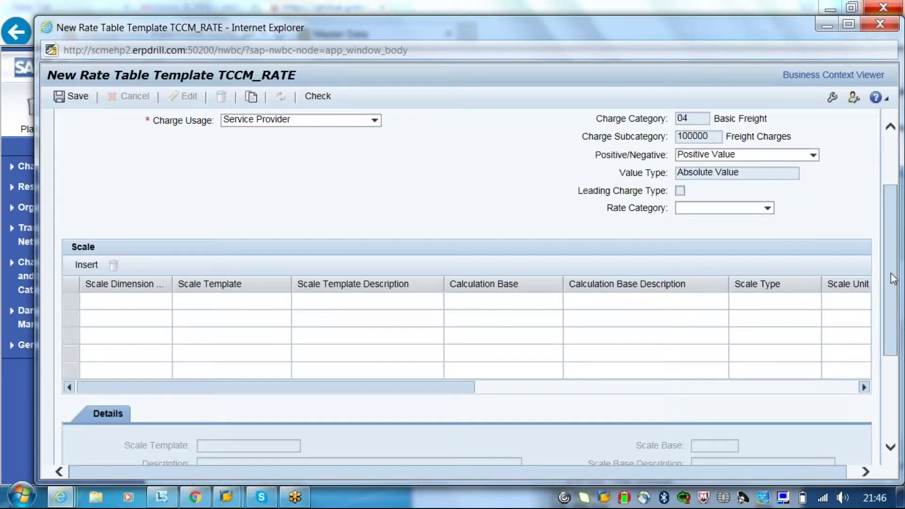
pyautogui.scroll(-4, 80, 243)
pyautogui.click(81, 235)
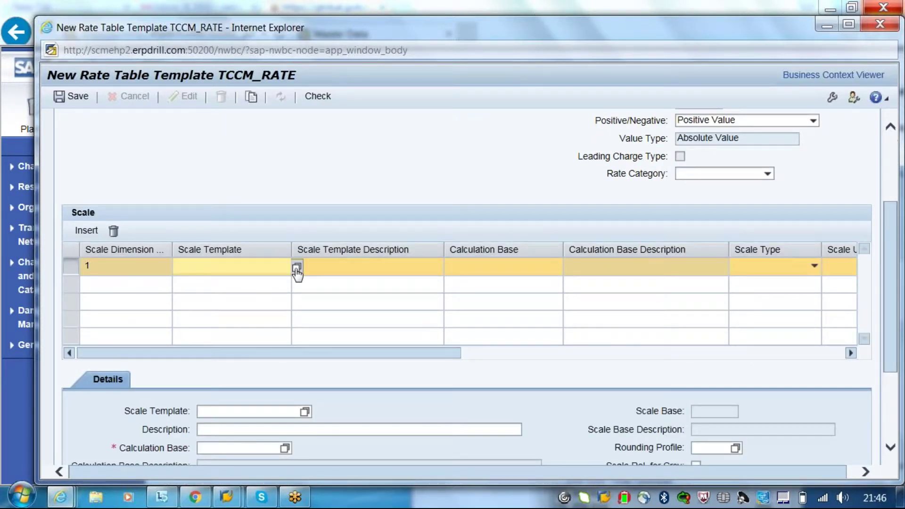
pyautogui.click(296, 268)
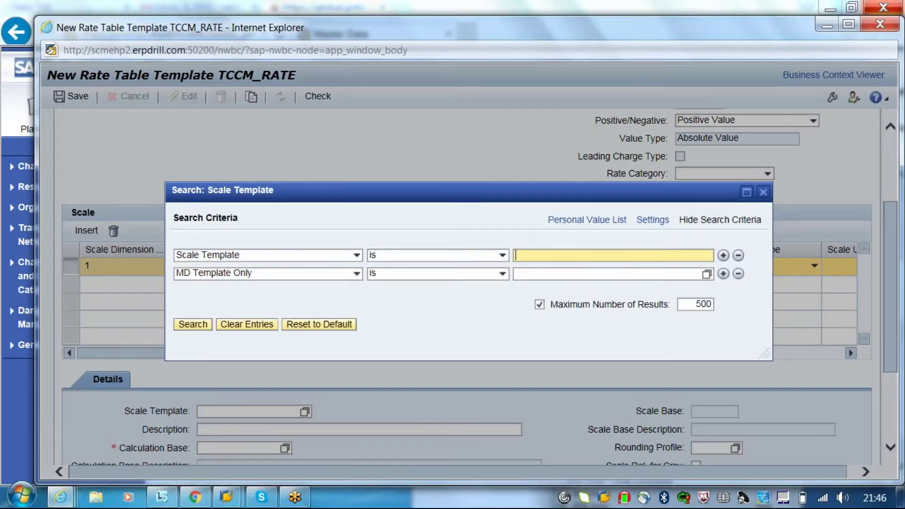
pyautogui.press('Return')
pyautogui.scroll(-10, 759, 358)
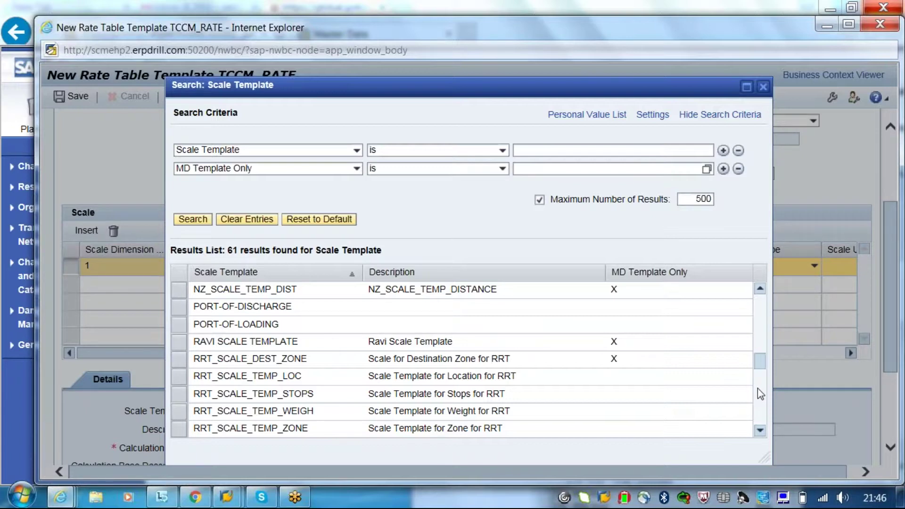
pyautogui.scroll(-3, 757, 388)
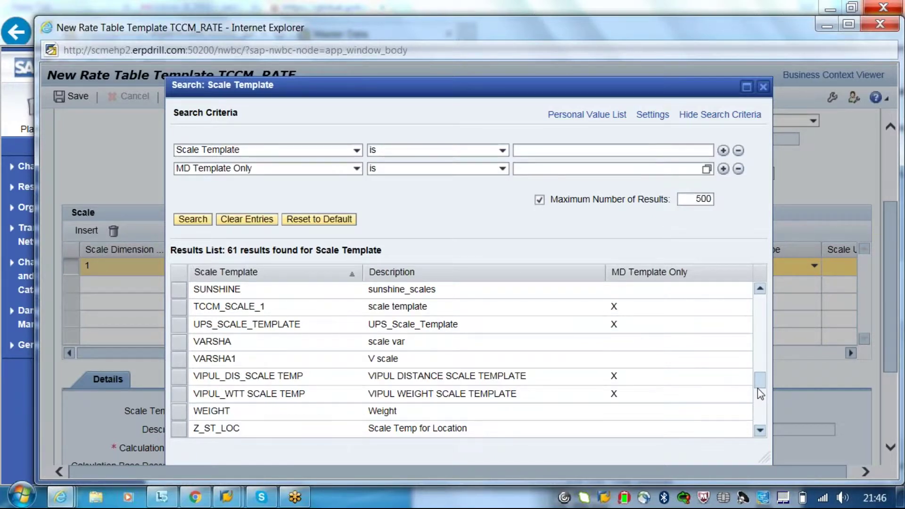
pyautogui.click(614, 306)
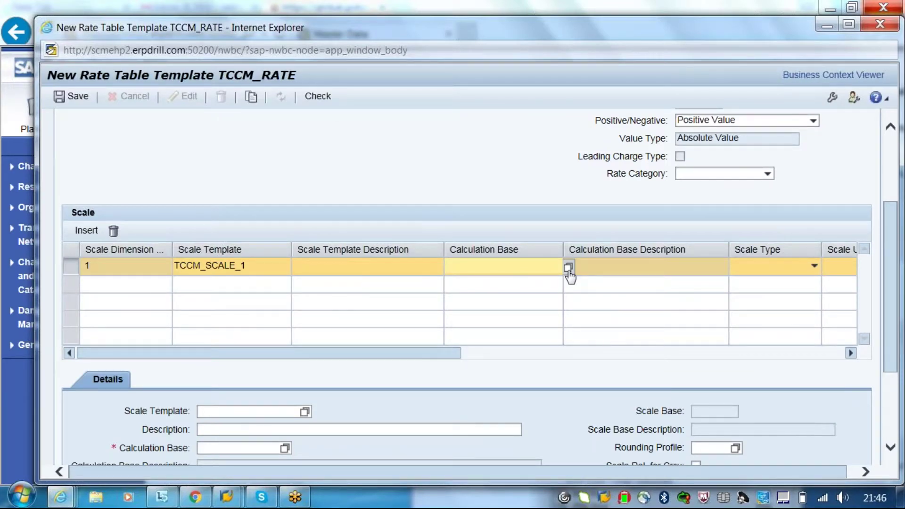
# - Set the calculation base of the TCCM_SCALE_1 scale row to GROSS_WEIGHT
pyautogui.click(568, 267)
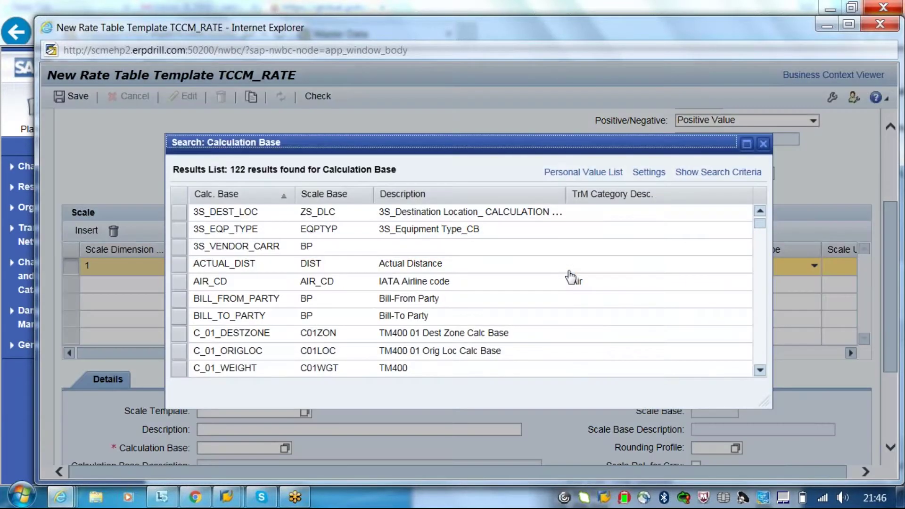
pyautogui.click(763, 143)
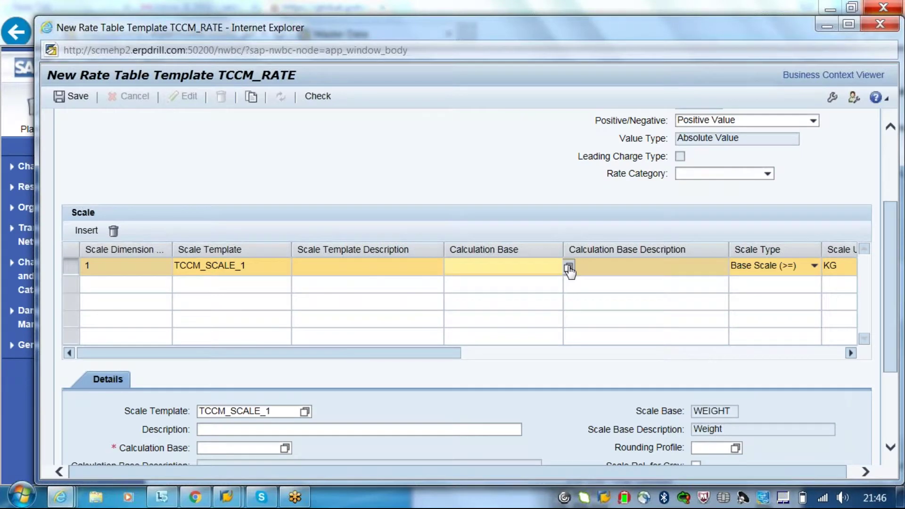
pyautogui.click(568, 268)
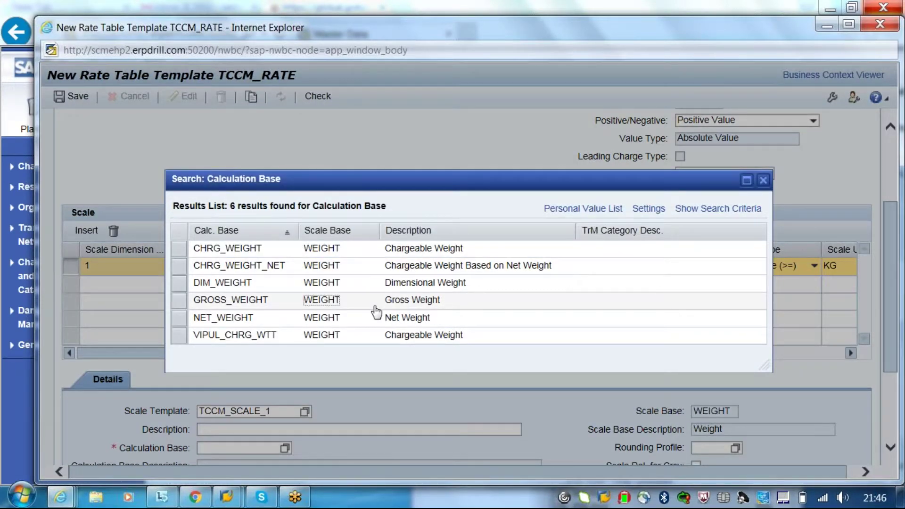
pyautogui.click(376, 305)
pyautogui.moveTo(434, 358)
pyautogui.mouseDown()
pyautogui.moveTo(591, 360)
pyautogui.moveTo(424, 360)
pyautogui.mouseUp()
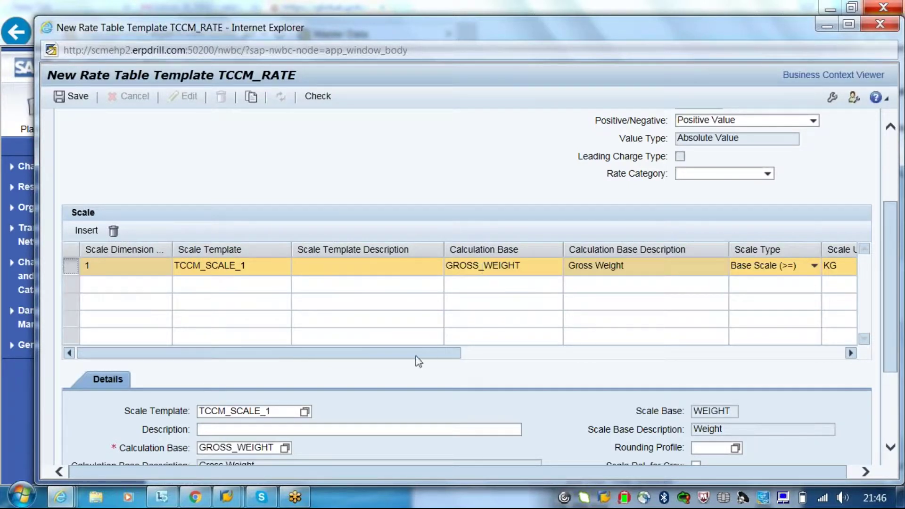
# - Save the rate table template TCCM_RATE, run a consistency check on it and close its window
pyautogui.moveTo(424, 353); pyautogui.dragTo(552, 354)
pyautogui.moveTo(463, 358); pyautogui.dragTo(531, 364)
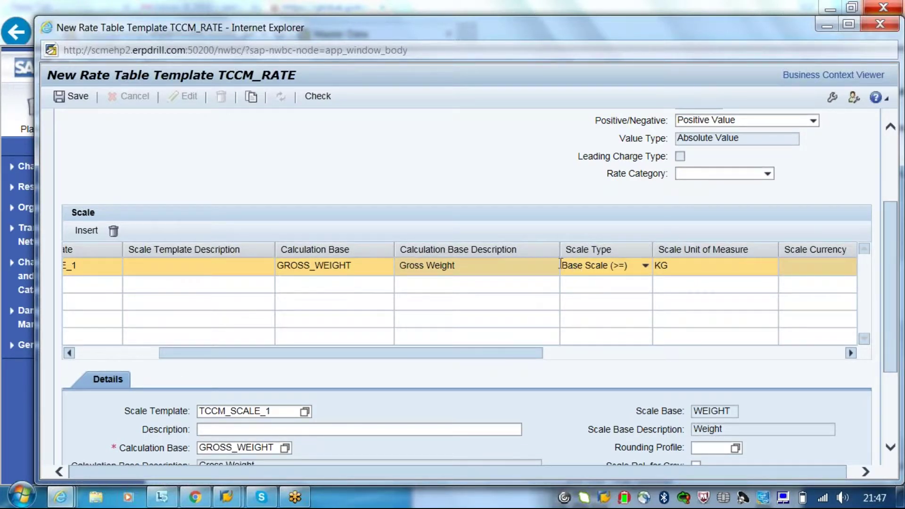
pyautogui.click(74, 99)
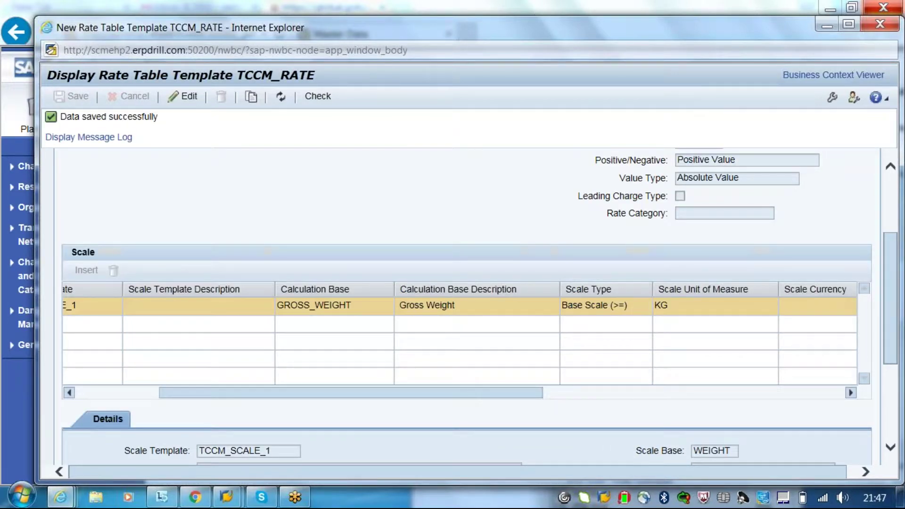
pyautogui.click(324, 104)
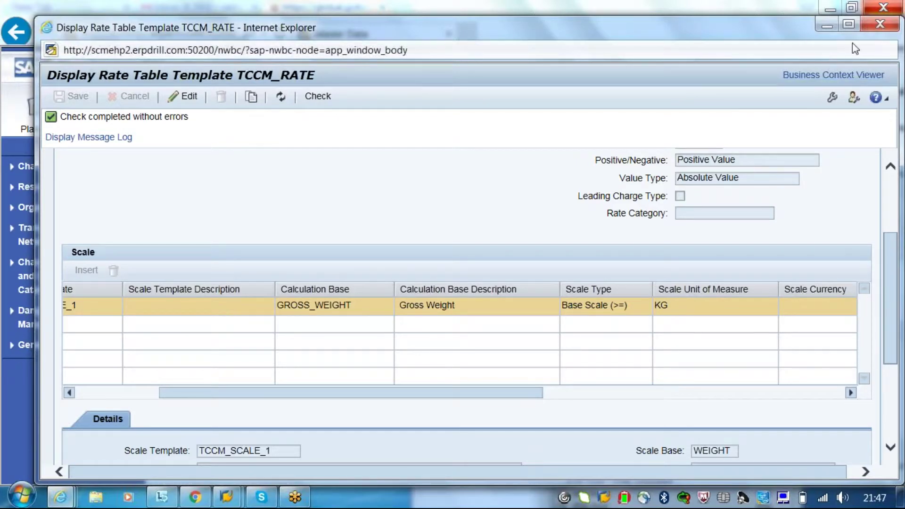
pyautogui.click(879, 24)
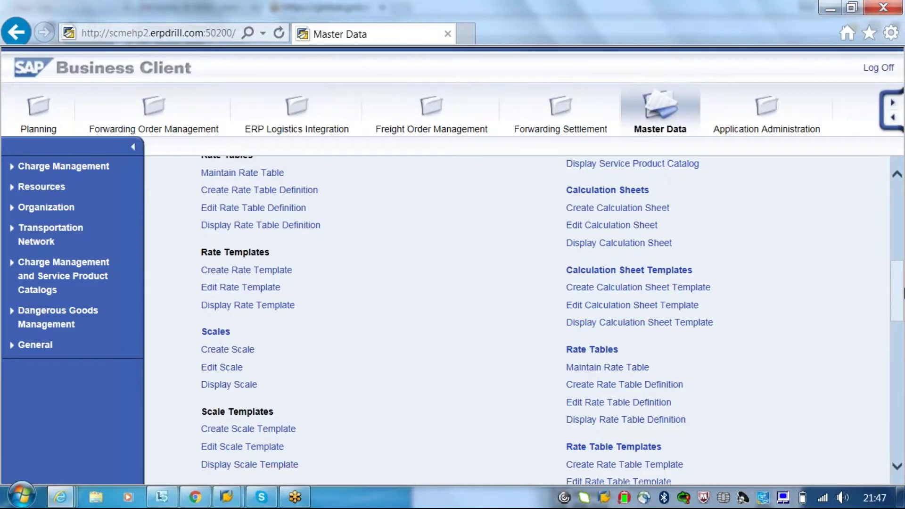
# - Create a new rate table definition based on the rate table template TCCM_RATE
pyautogui.scroll(3, 903, 292)
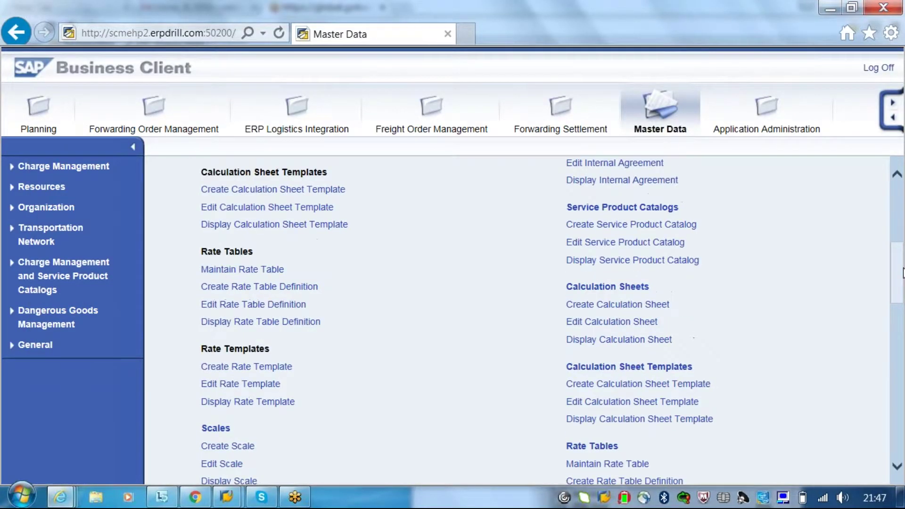
pyautogui.click(271, 295)
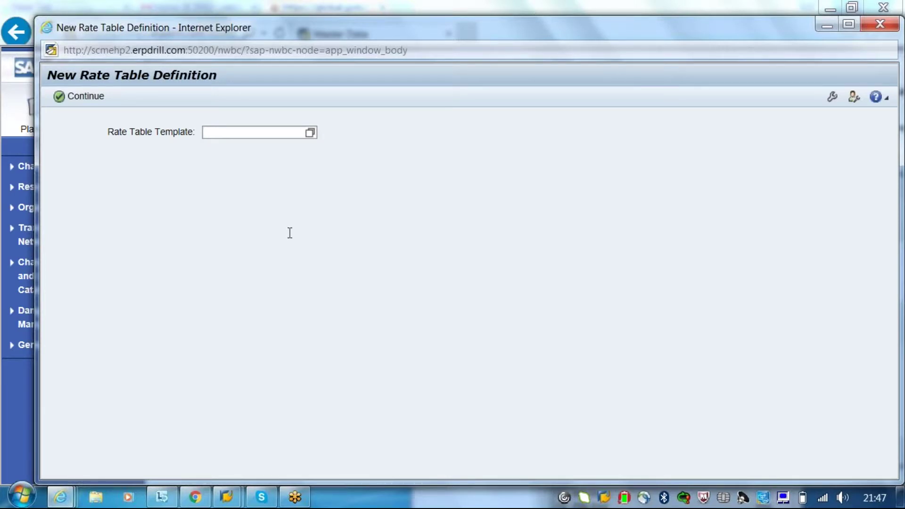
pyautogui.click(311, 134)
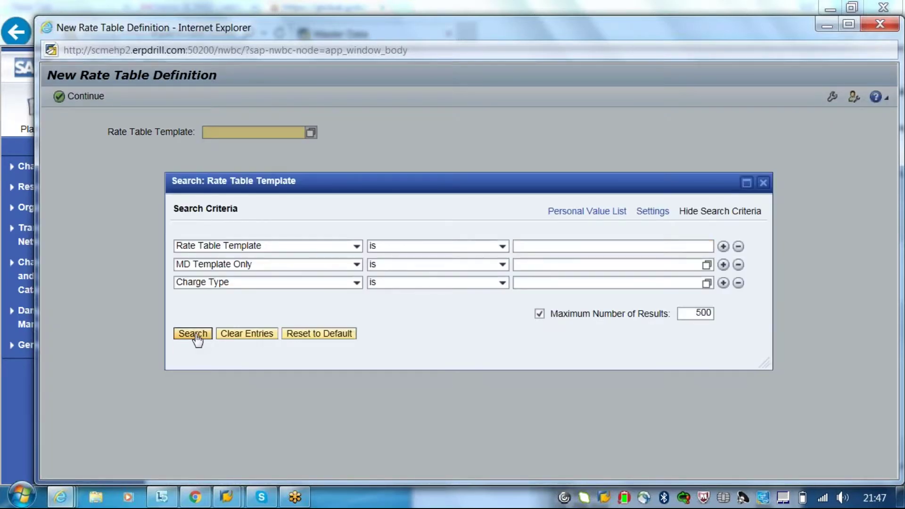
pyautogui.click(197, 338)
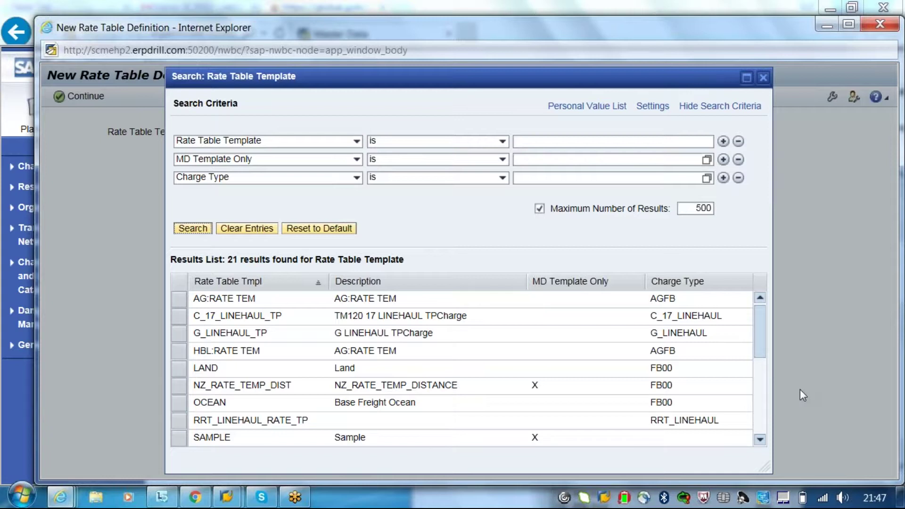
pyautogui.click(760, 413)
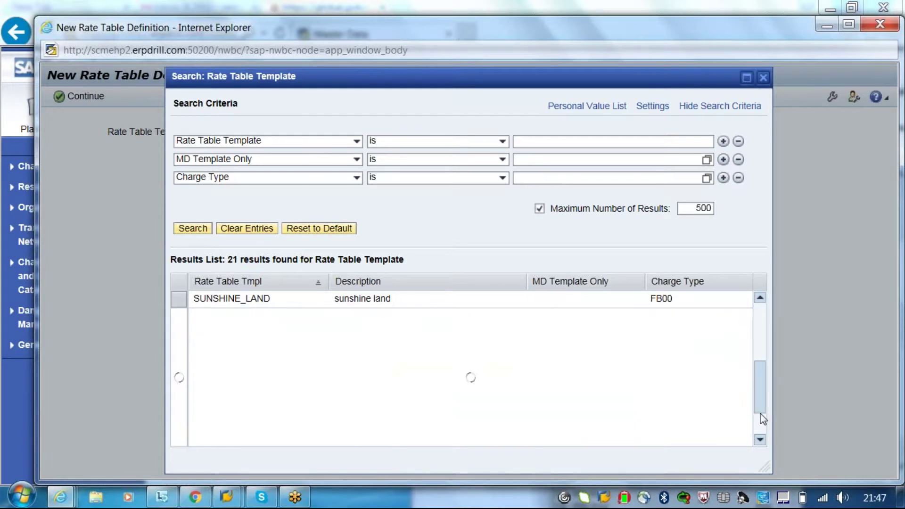
pyautogui.click(501, 317)
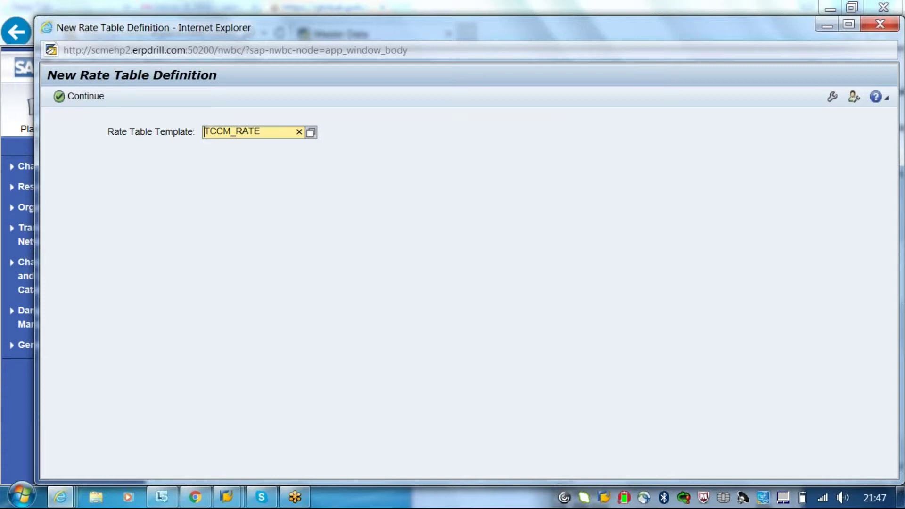
pyautogui.click(86, 104)
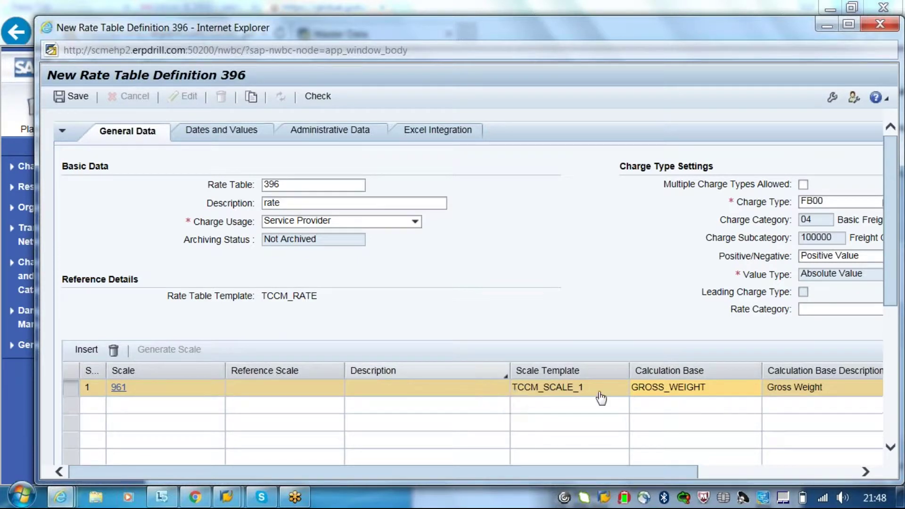
# - Insert a validity period from 23.06.2016 to 30.06.2016 in the rate table definition's dates and values
pyautogui.doubleClick(565, 386)
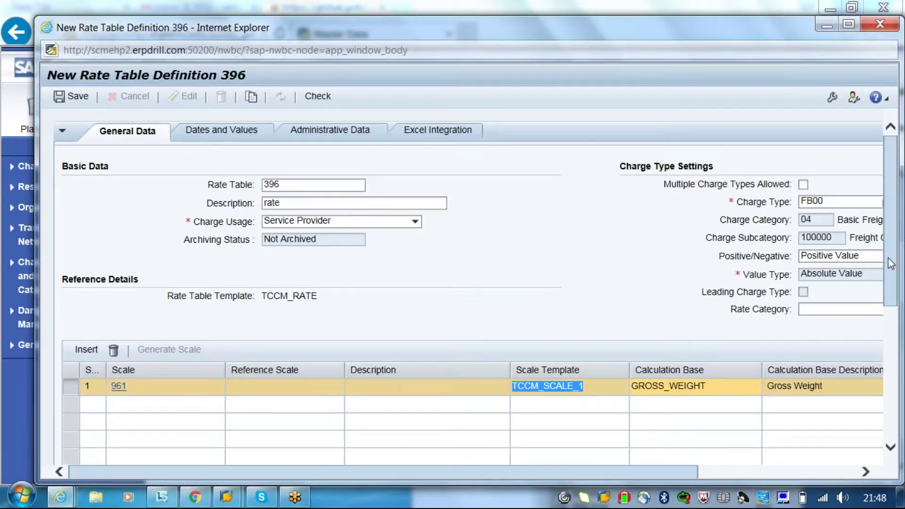
pyautogui.moveTo(890, 263); pyautogui.dragTo(893, 289)
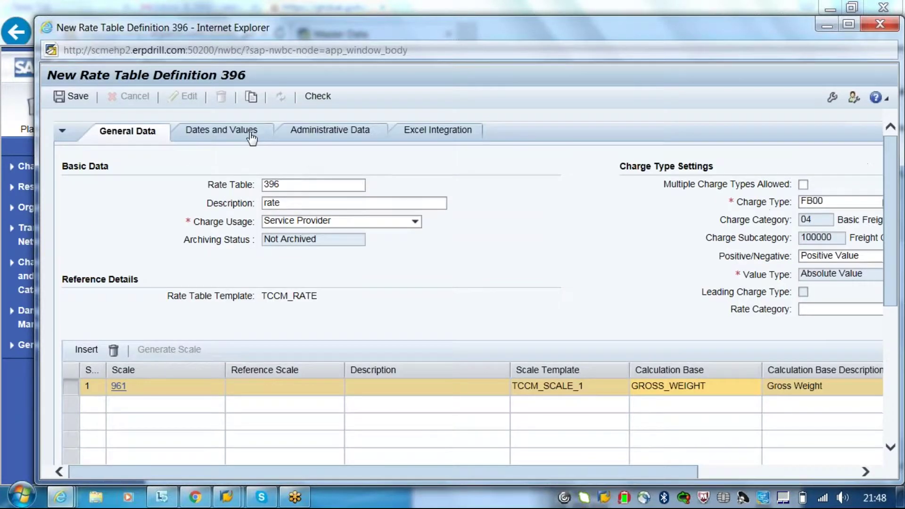
pyautogui.click(252, 137)
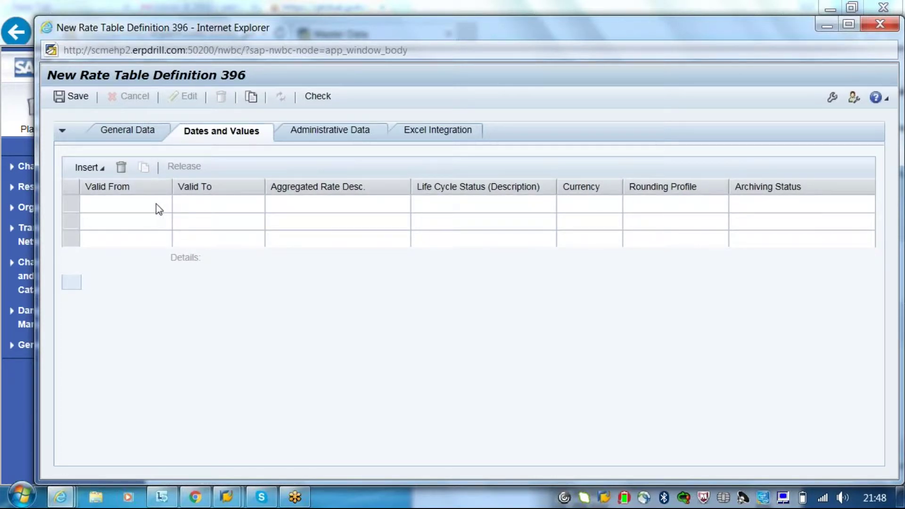
pyautogui.click(87, 167)
pyautogui.click(98, 181)
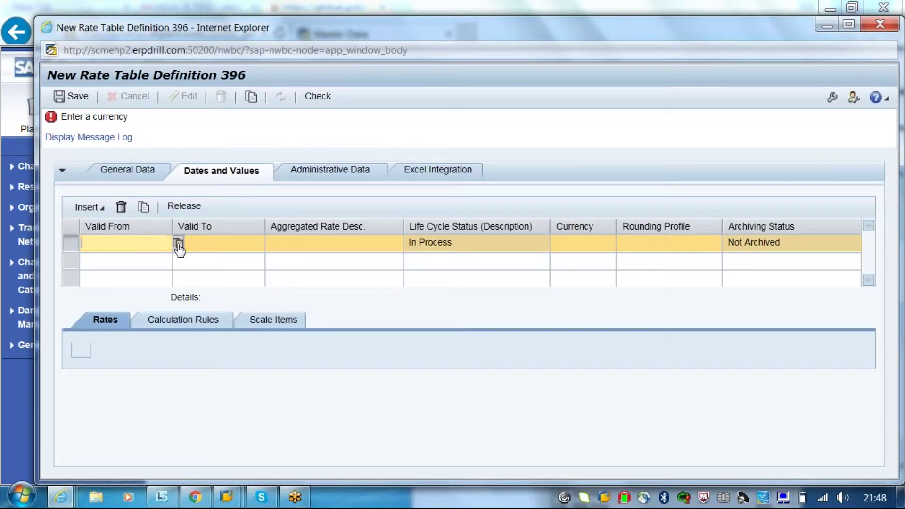
pyautogui.click(178, 243)
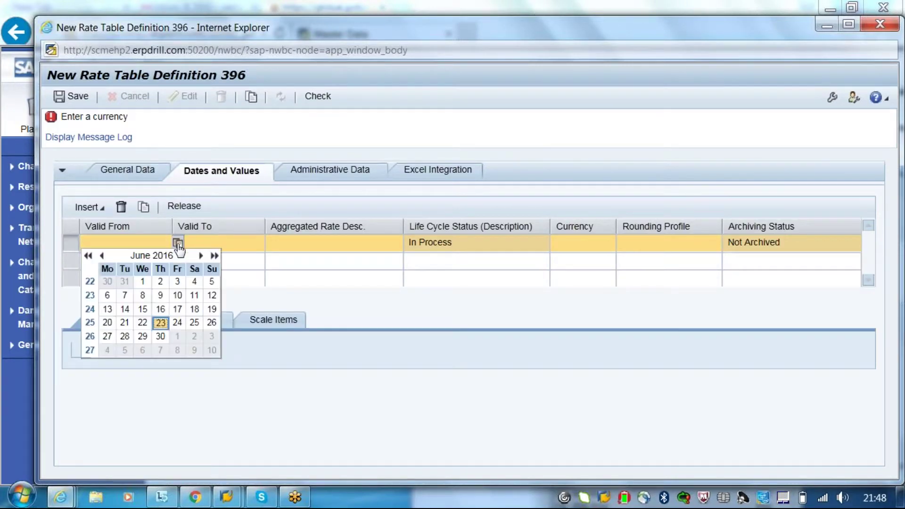
pyautogui.click(160, 322)
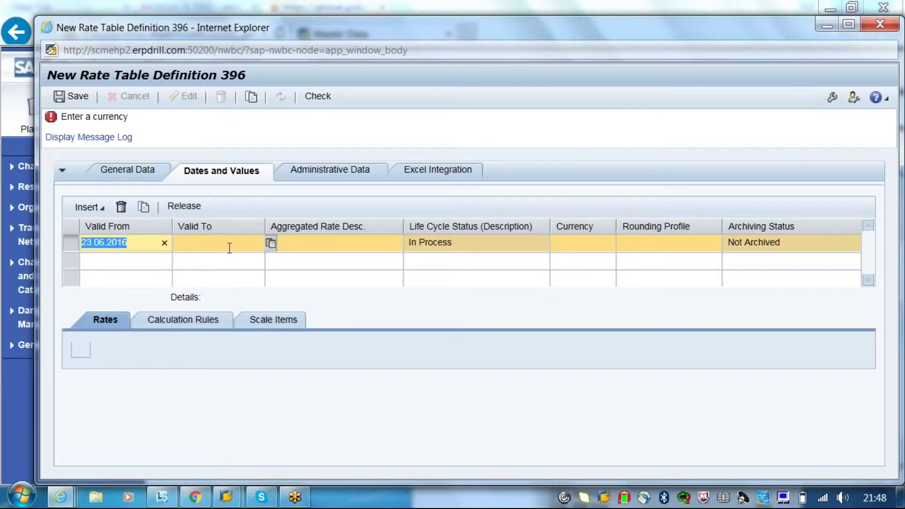
pyautogui.click(229, 245)
pyautogui.click(270, 244)
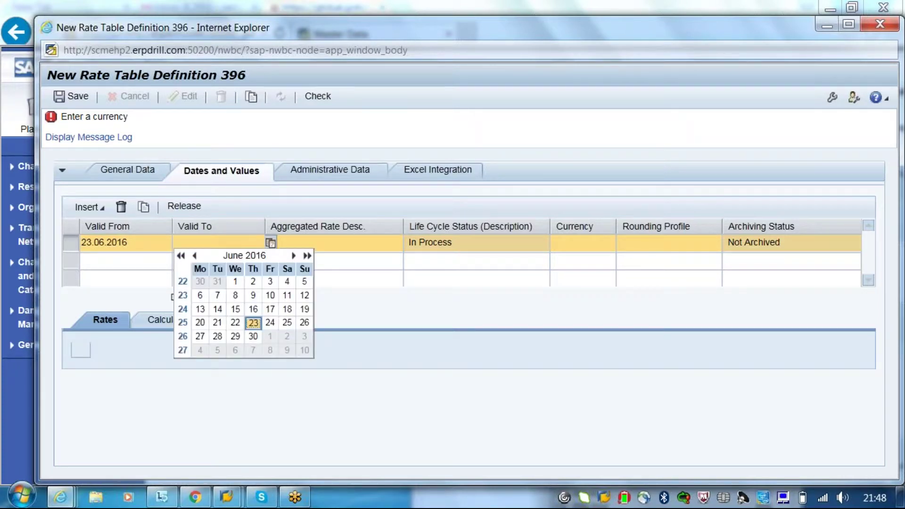
pyautogui.click(254, 336)
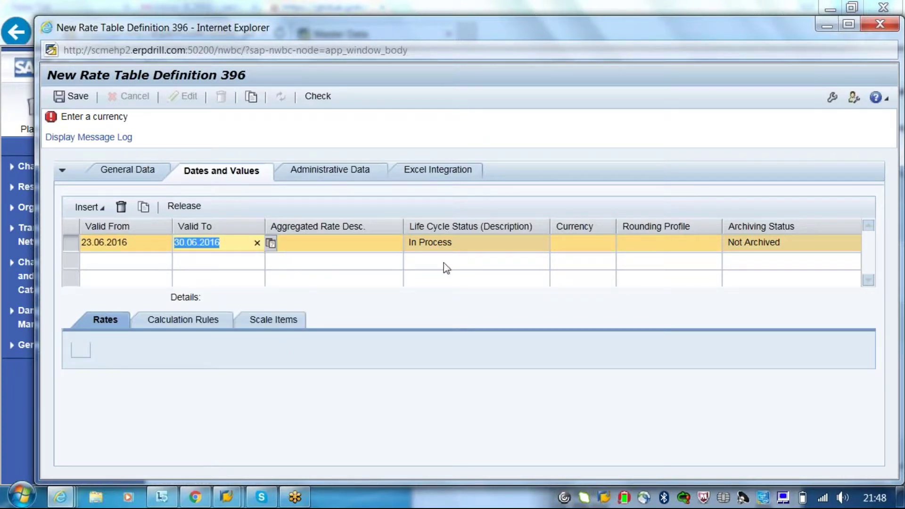
# - Set the validity period's currency to EUR and leave its rounding profile empty
pyautogui.click(377, 242)
pyautogui.click(568, 242)
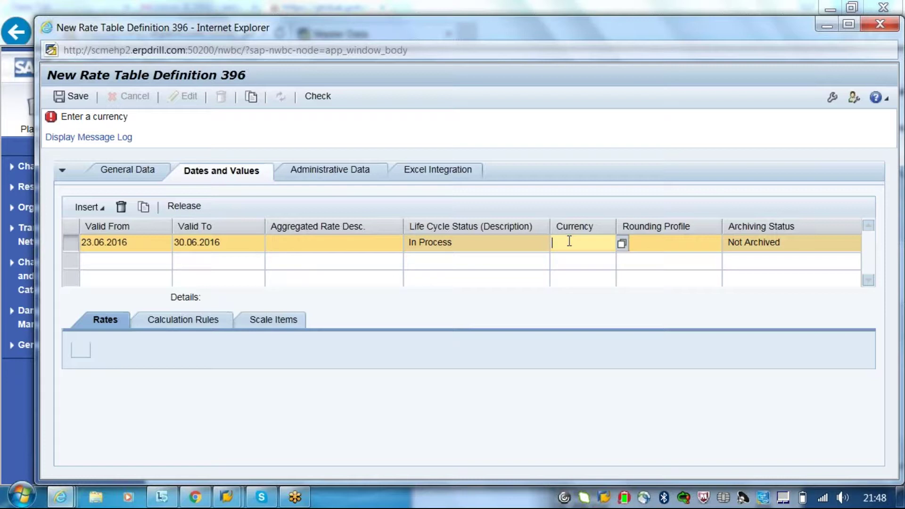
pyautogui.write('eur')
pyautogui.click(669, 240)
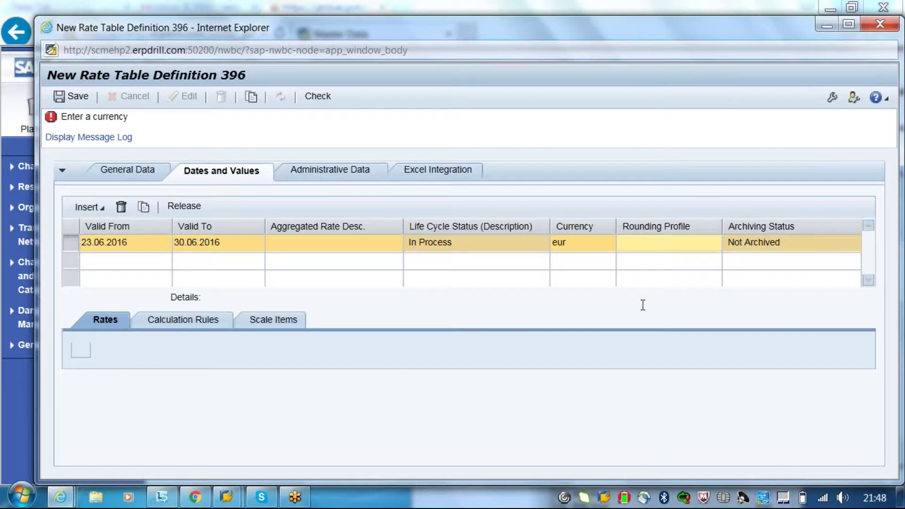
pyautogui.press('Tab')
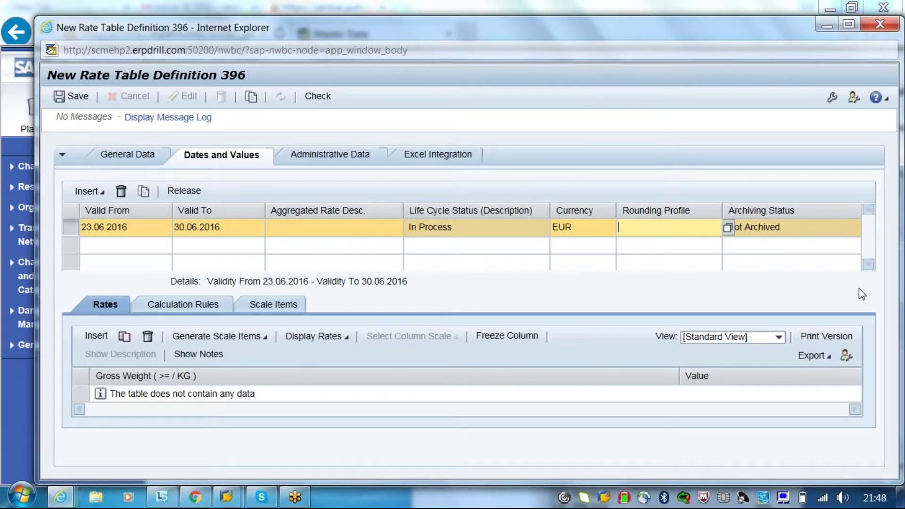
# - Insert rate rows for the validity period and fill the first with gross weight 100 and value 100
pyautogui.click(96, 339)
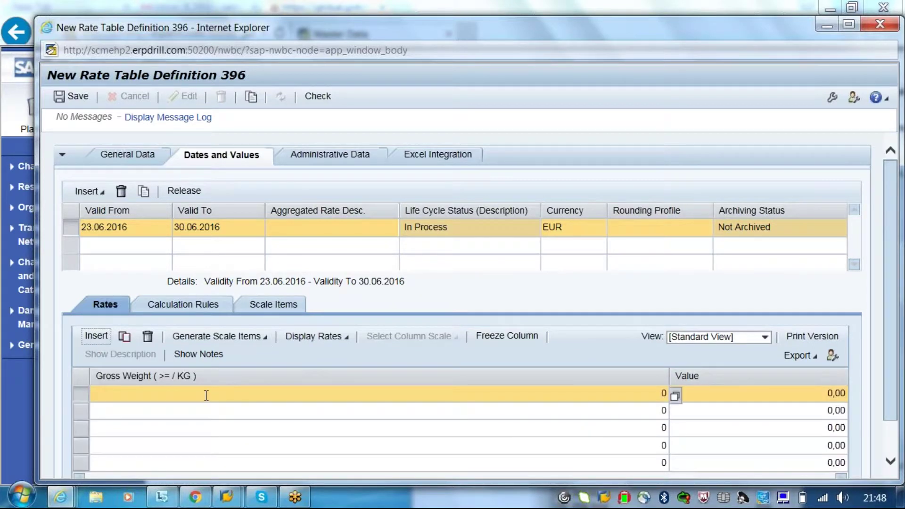
pyautogui.click(206, 394)
pyautogui.write('100')
pyautogui.press('Tab')
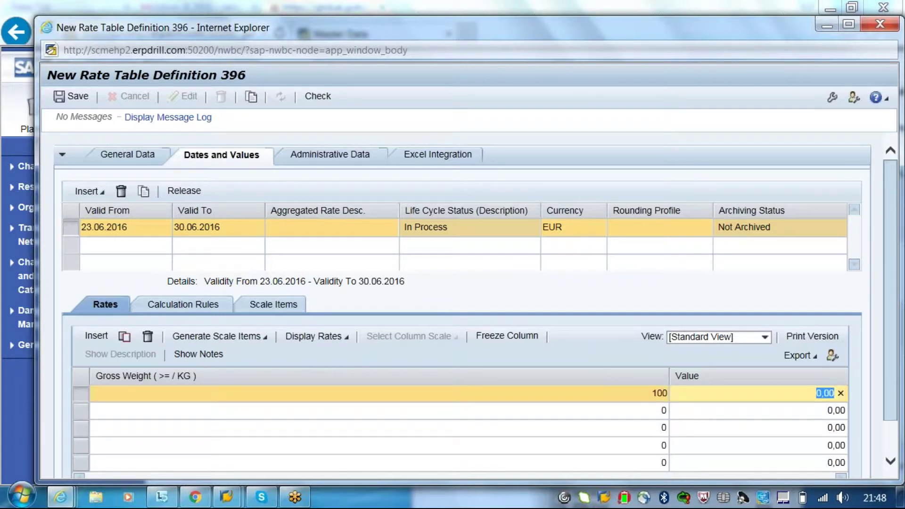
pyautogui.write('100')
pyautogui.moveTo(535, 393); pyautogui.dragTo(660, 395)
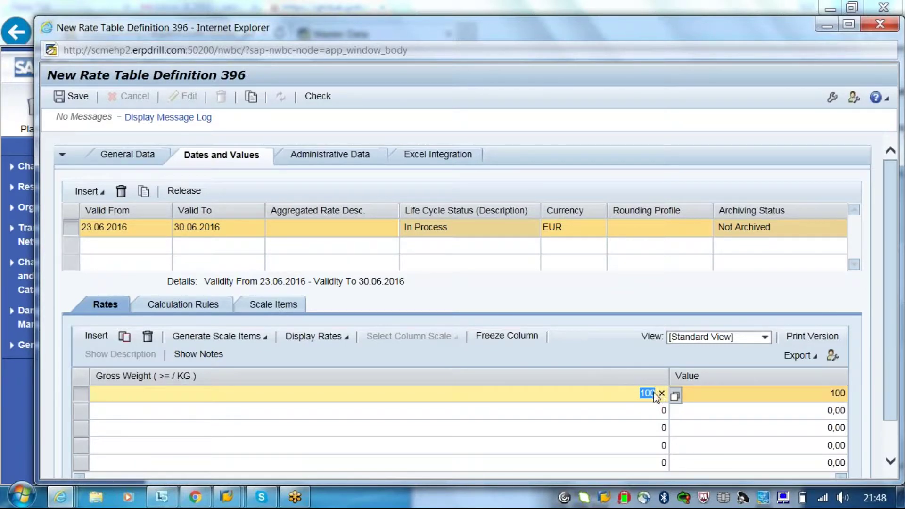
# - Fill the second rate row with gross weight 1000 and value 90
pyautogui.click(650, 410)
pyautogui.write('1000')
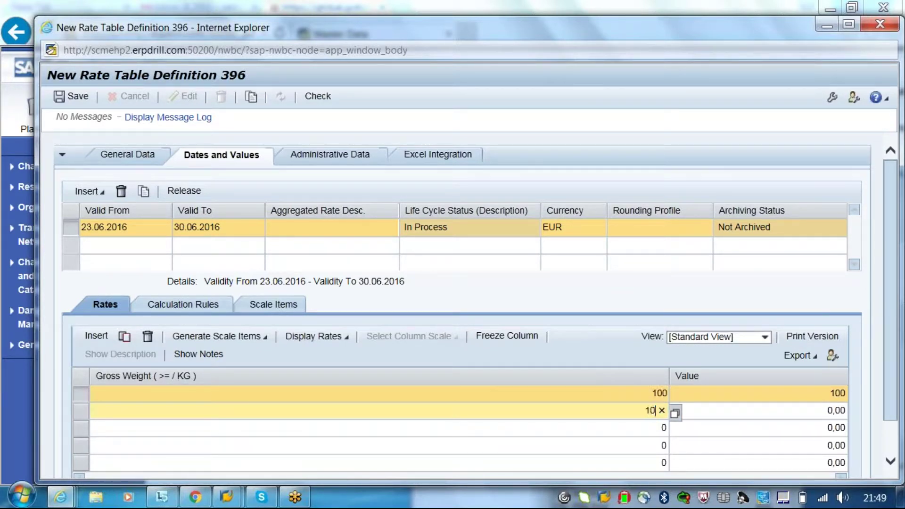
pyautogui.press('Tab')
pyautogui.write('90')
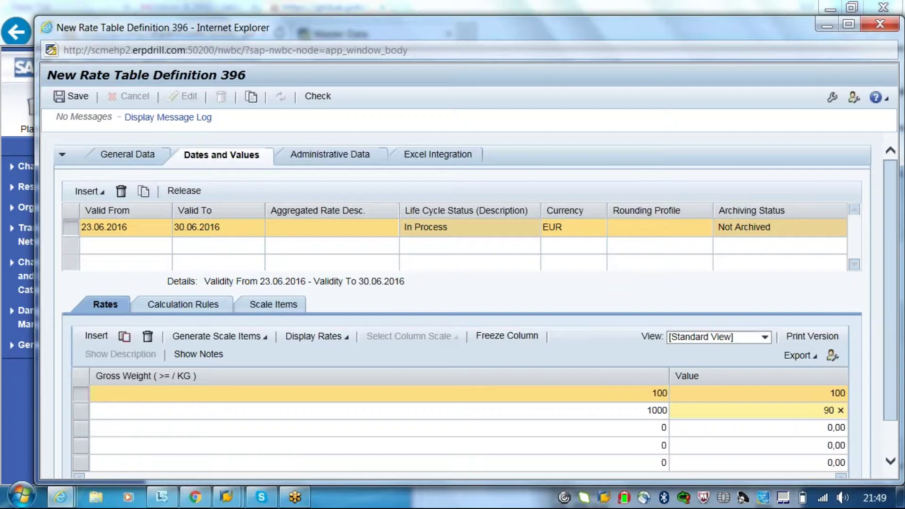
pyautogui.press('Return')
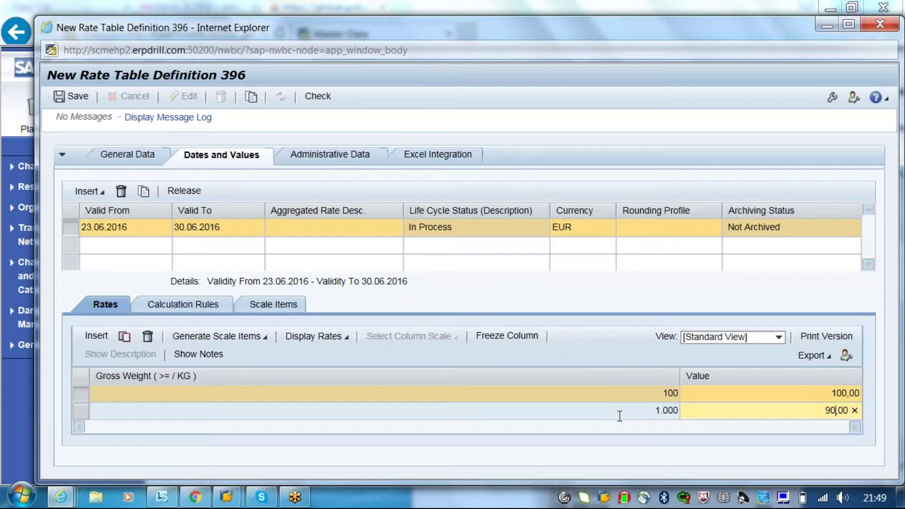
# - Open the validity period's calculation rules and check the rate table definition for errors
pyautogui.click(204, 307)
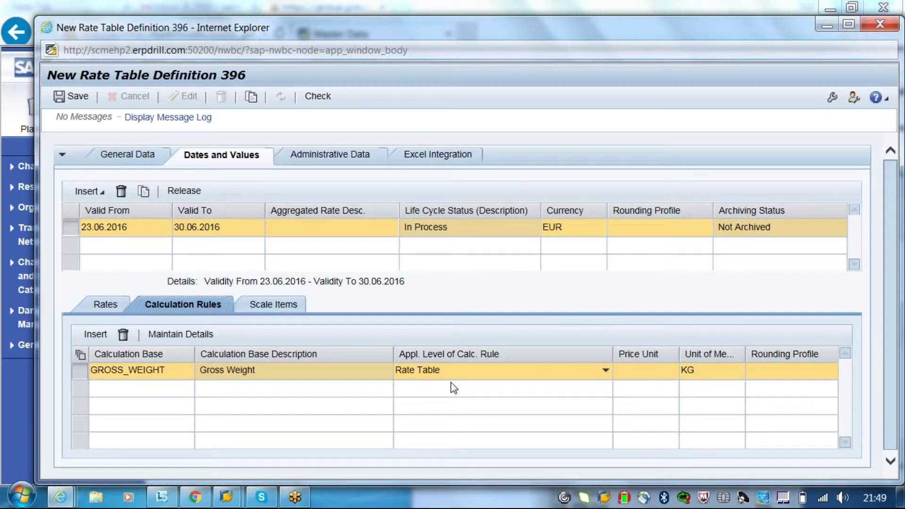
pyautogui.click(636, 371)
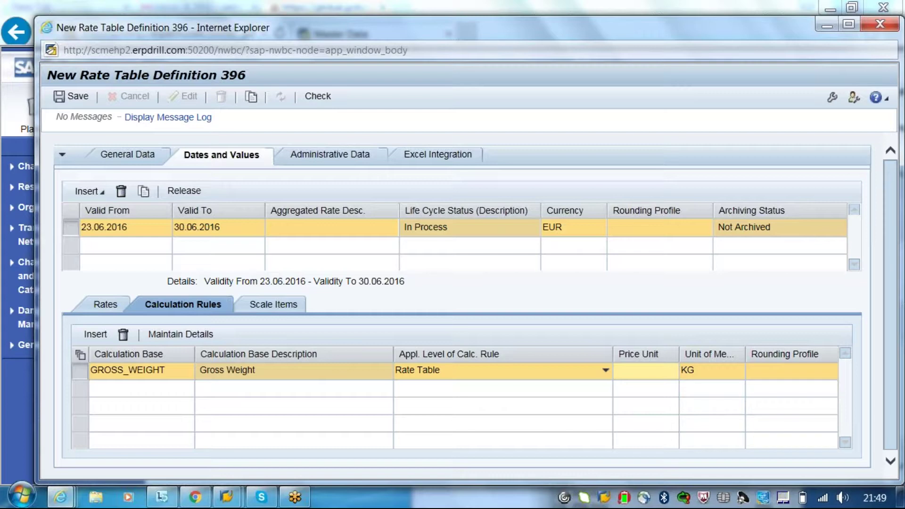
pyautogui.click(323, 98)
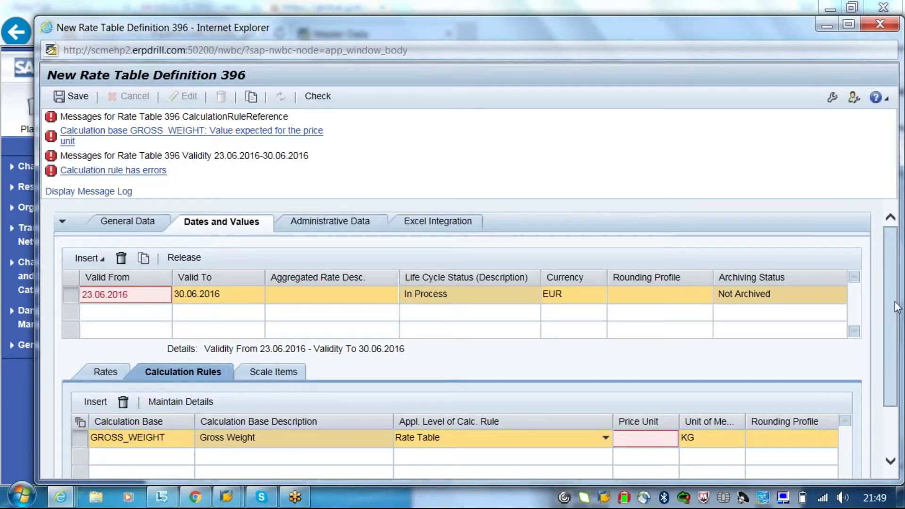
# - Set the price unit of the GROSS_WEIGHT calculation rule to 1 and return to the validity period's rates
pyautogui.scroll(-1, 898, 337)
pyautogui.scroll(-3, 898, 337)
pyautogui.click(652, 367)
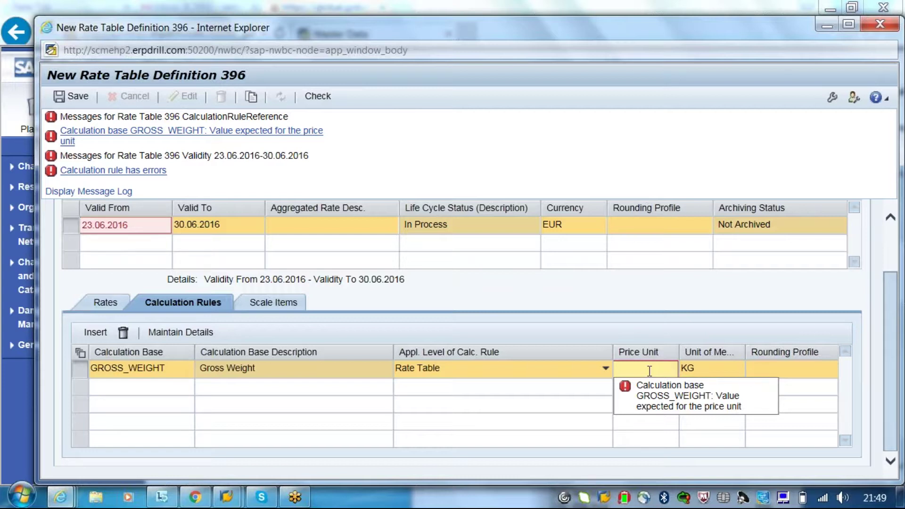
pyautogui.write('eur')
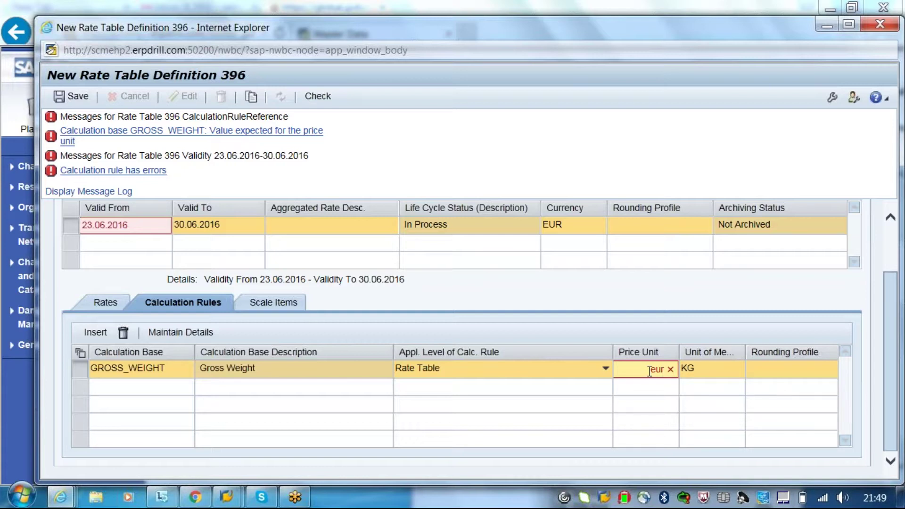
pyautogui.press('Tab')
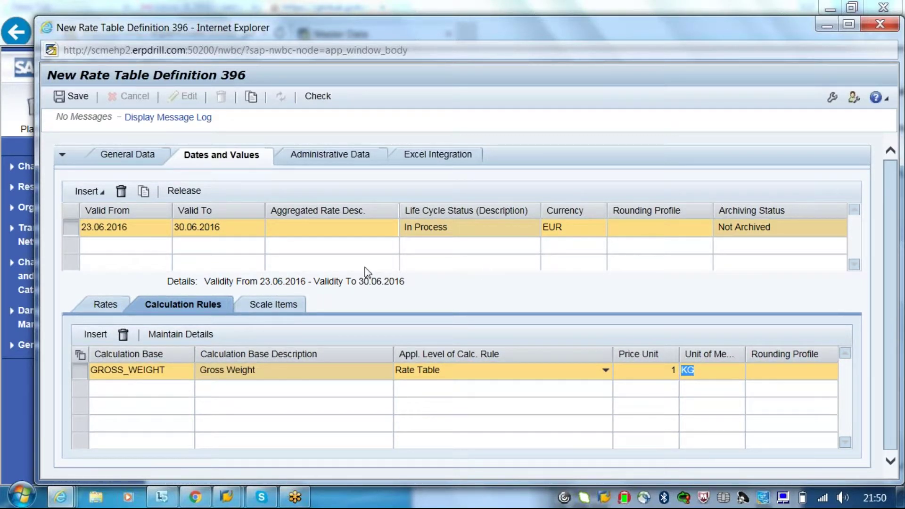
pyautogui.click(289, 313)
pyautogui.click(115, 307)
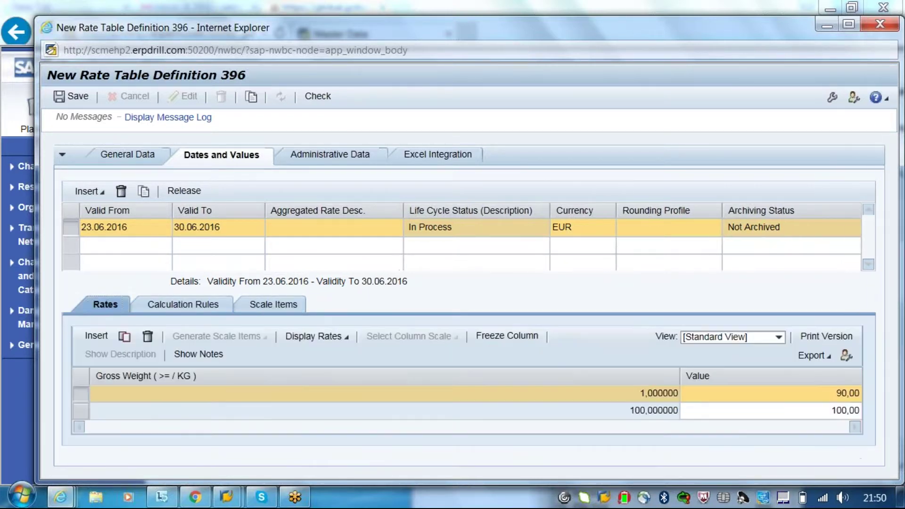
# - Check the rate table definition for errors, save it and close its window
pyautogui.click(299, 230)
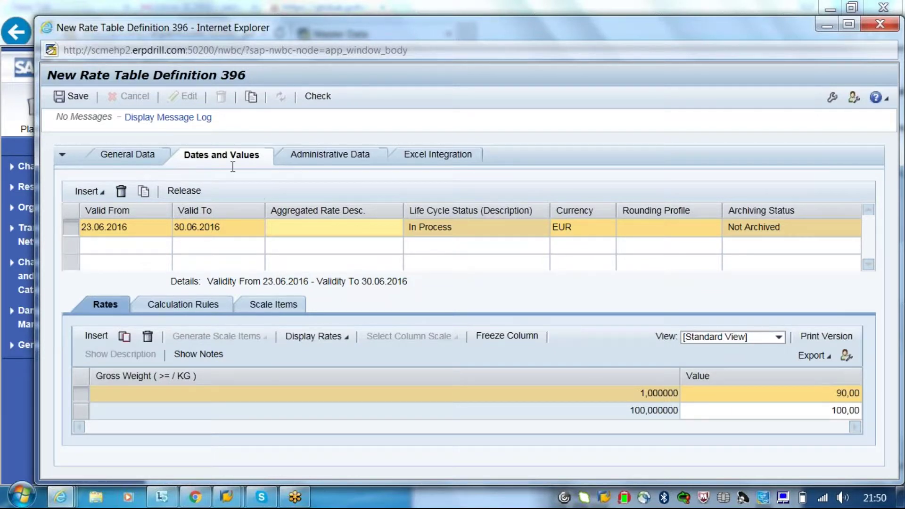
pyautogui.click(318, 97)
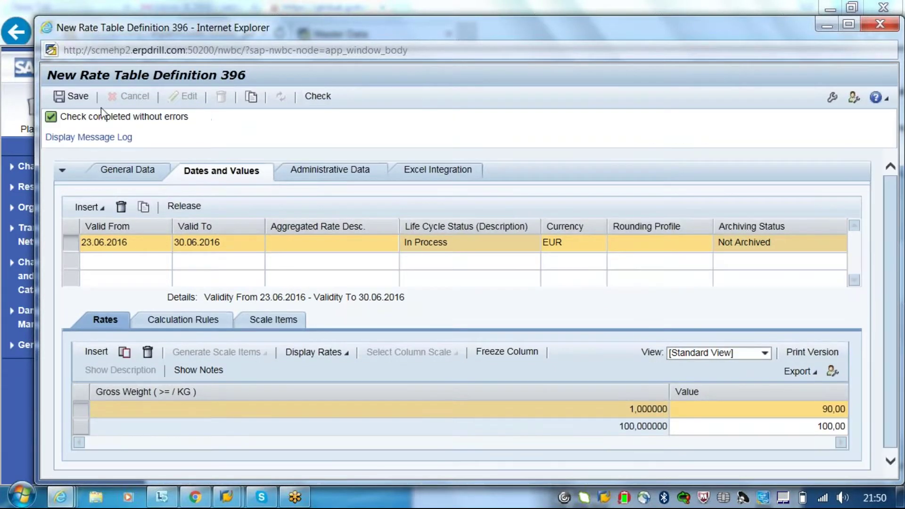
pyautogui.click(71, 99)
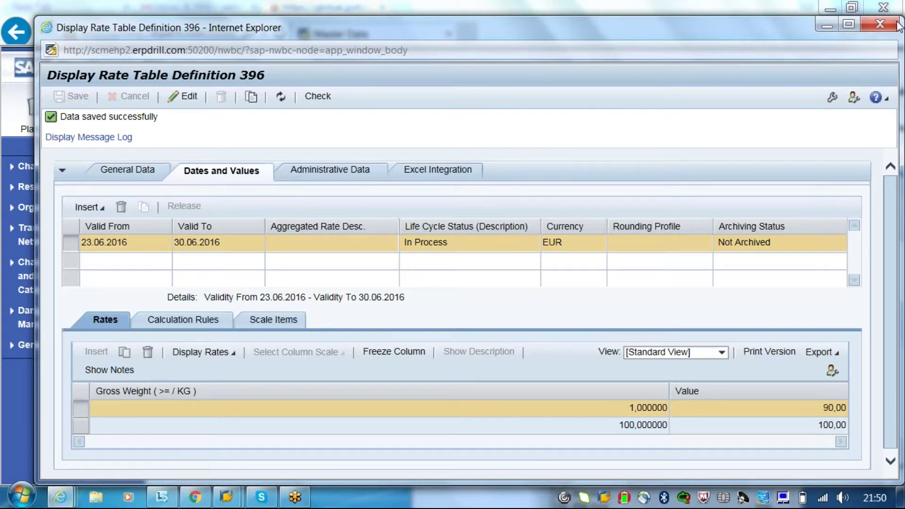
pyautogui.click(880, 24)
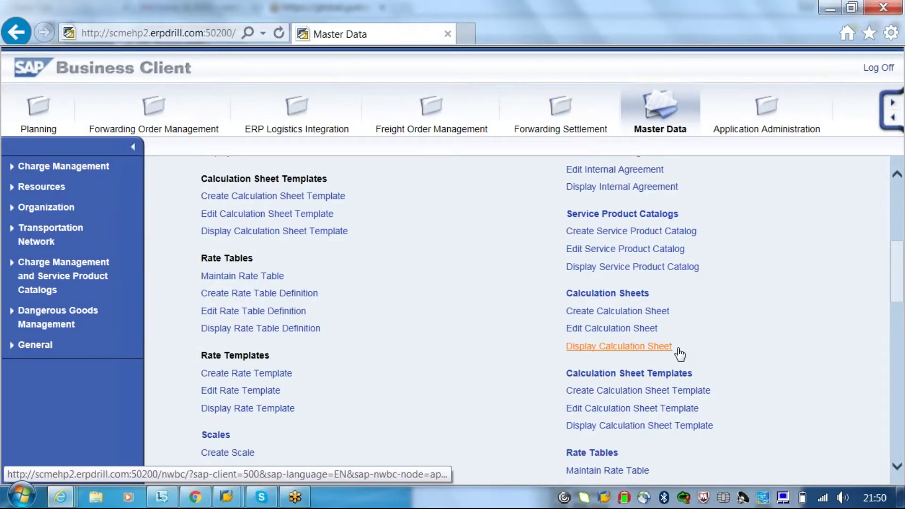
# - Create a calculation sheet template named TCCM_Calc-sheet with the description "calculation sheet" and charge usage Service Provider
pyautogui.moveTo(900, 290); pyautogui.dragTo(900, 282)
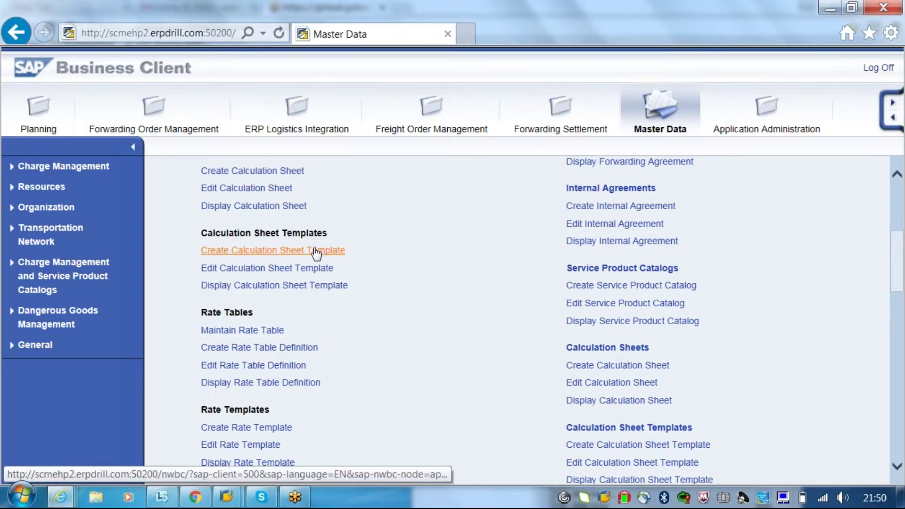
pyautogui.click(314, 251)
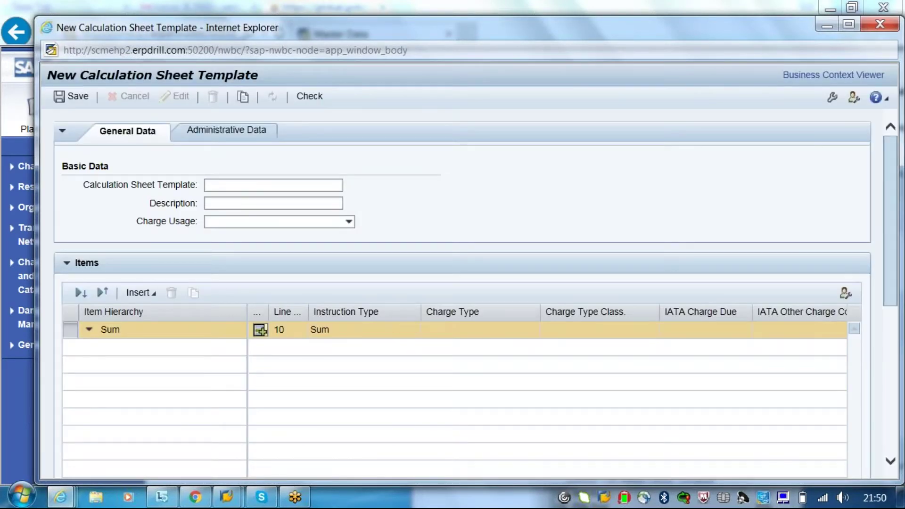
pyautogui.click(221, 186)
pyautogui.write('TCCM_Cal')
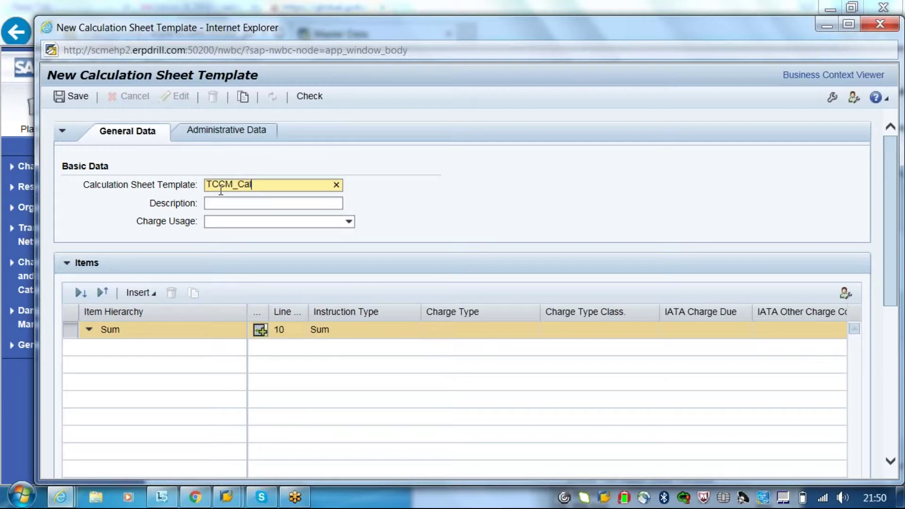
pyautogui.write('c-sheet')
pyautogui.press('Tab')
pyautogui.write('calc')
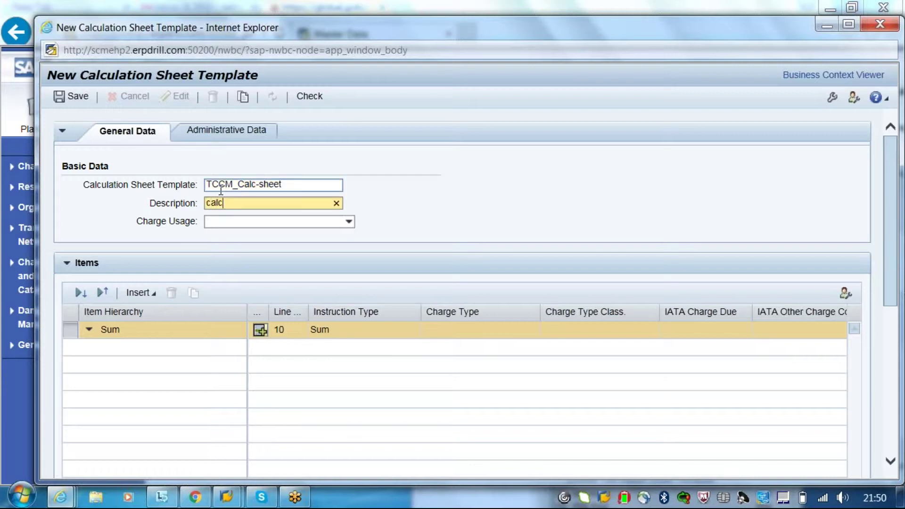
pyautogui.write('ulation sheet')
pyautogui.press('Tab')
pyautogui.click(234, 226)
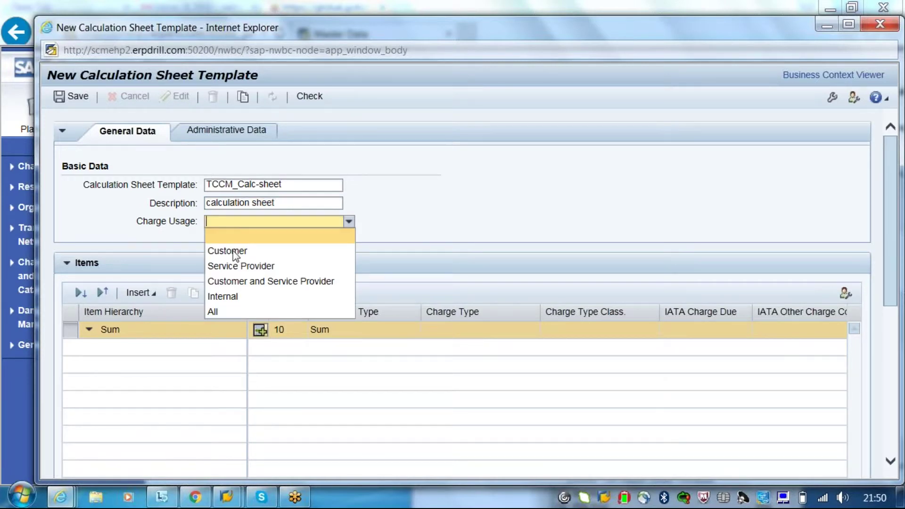
pyautogui.click(234, 264)
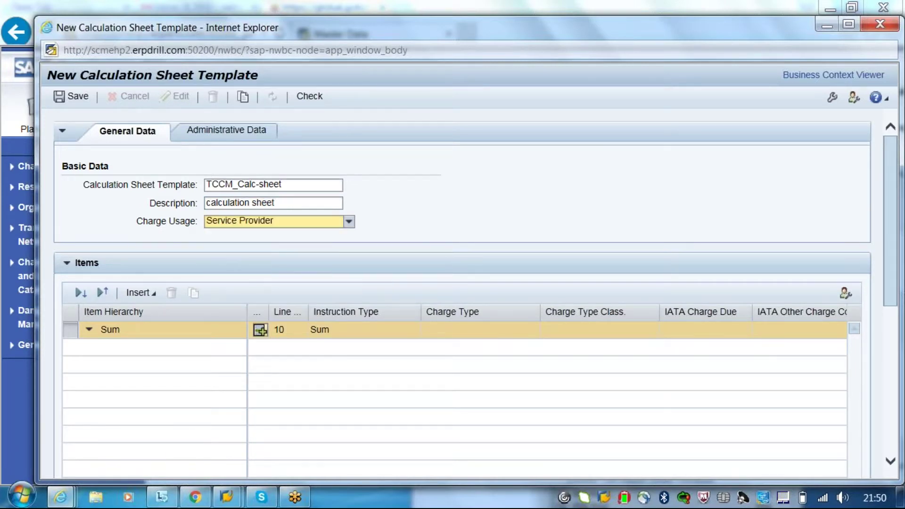
# - Insert a Standard item under Sum in the calculation sheet template and assign it charge type FB00
pyautogui.click(139, 292)
pyautogui.click(151, 309)
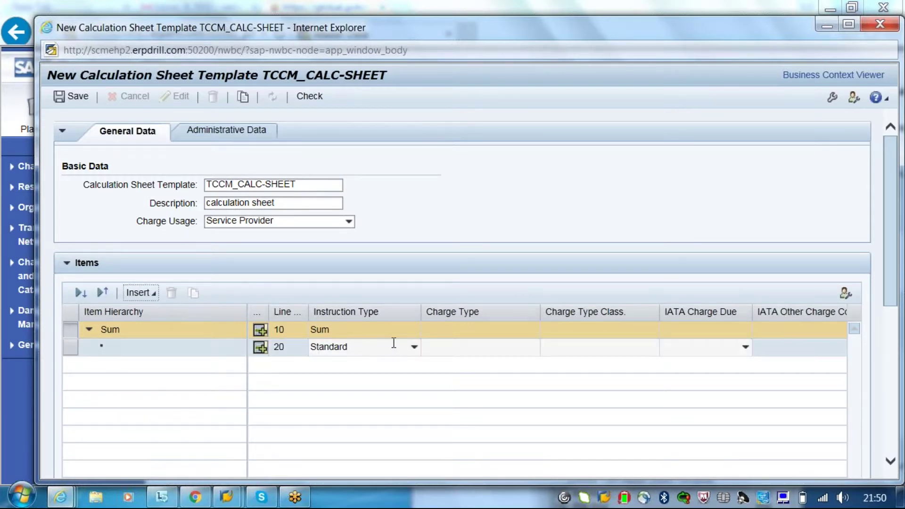
pyautogui.click(470, 347)
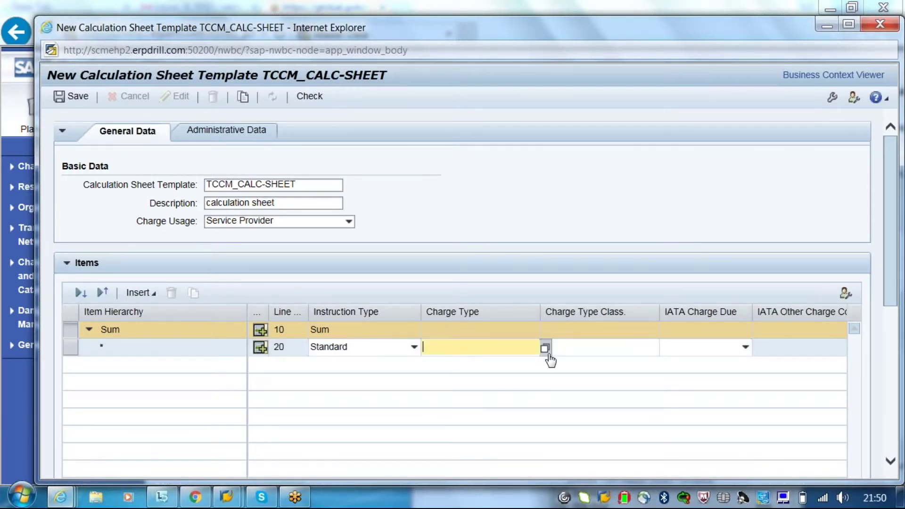
pyautogui.write('FB00')
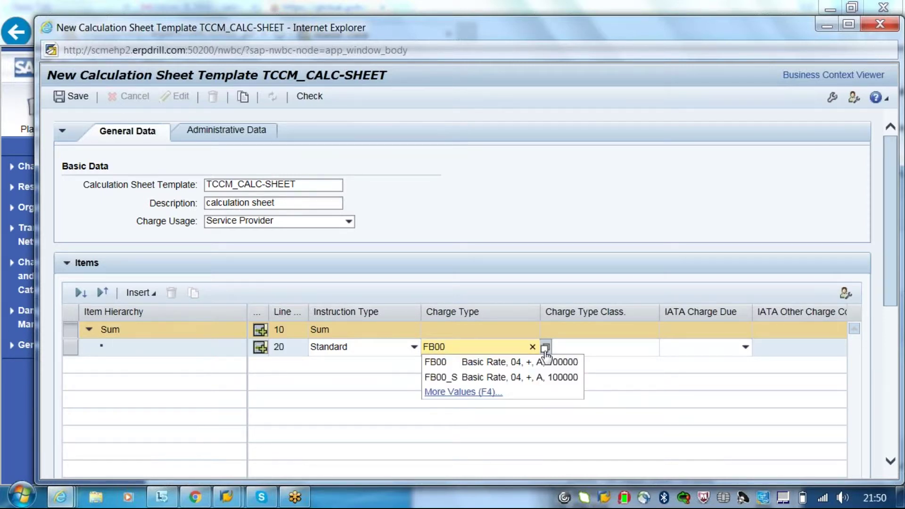
pyautogui.click(546, 359)
pyautogui.click(584, 347)
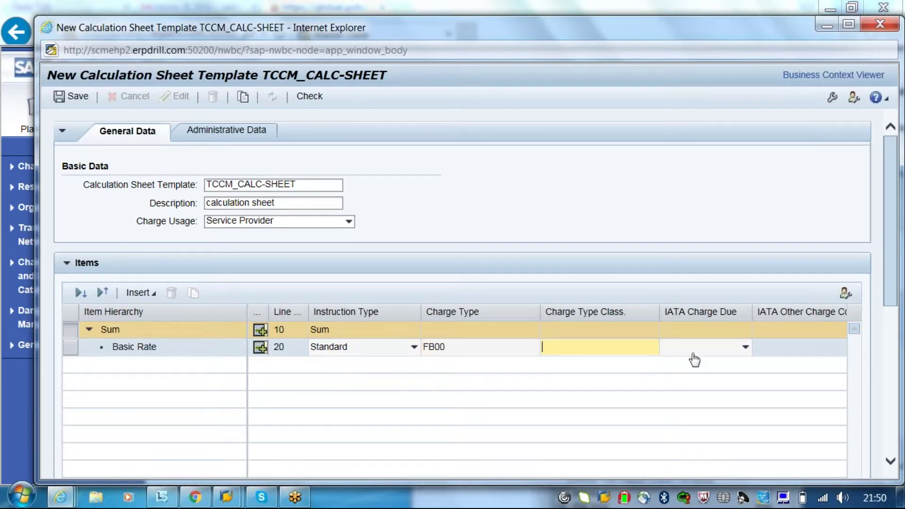
pyautogui.moveTo(647, 347)
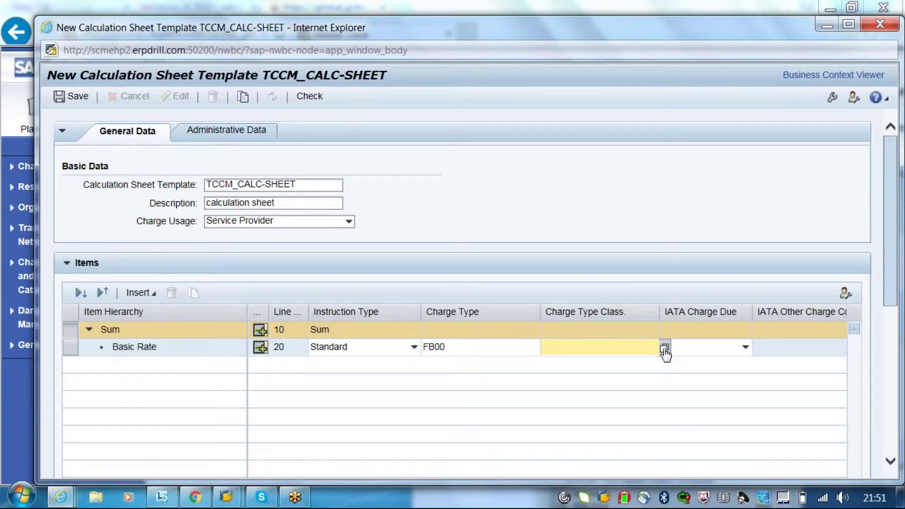
pyautogui.click(665, 348)
pyautogui.click(764, 207)
pyautogui.click(515, 348)
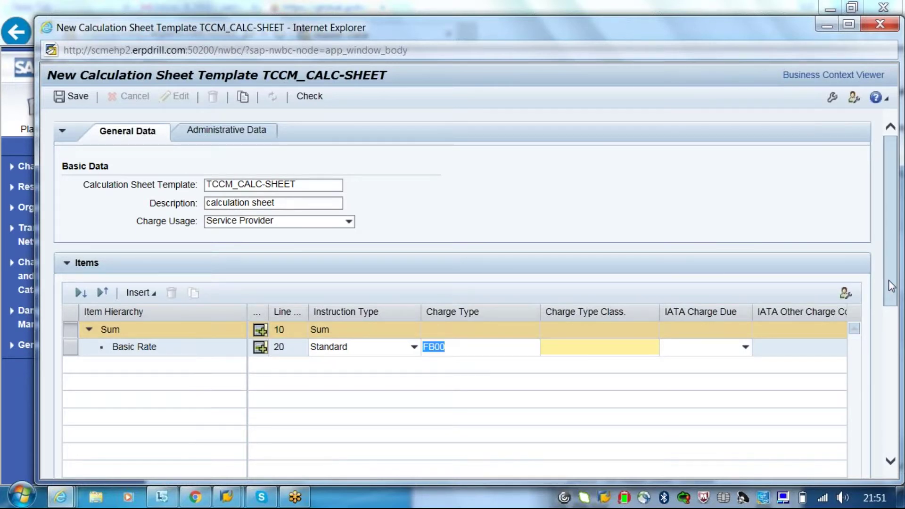
# - Select the Basic Rate item on line 20 and enter 100 as the amount in its rate details
pyautogui.moveTo(889, 280); pyautogui.dragTo(893, 310)
pyautogui.moveTo(377, 445); pyautogui.dragTo(513, 446)
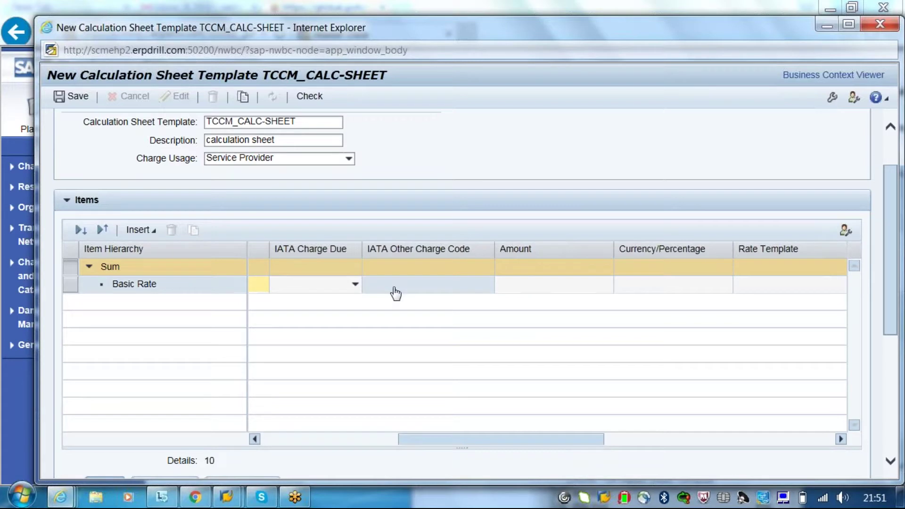
pyautogui.click(69, 288)
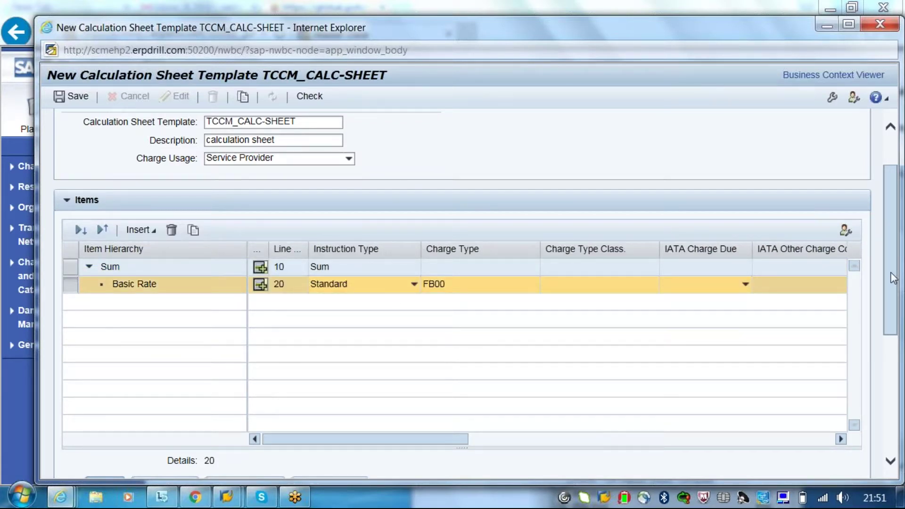
pyautogui.moveTo(892, 278); pyautogui.dragTo(890, 318)
pyautogui.scroll(-5, 889, 313)
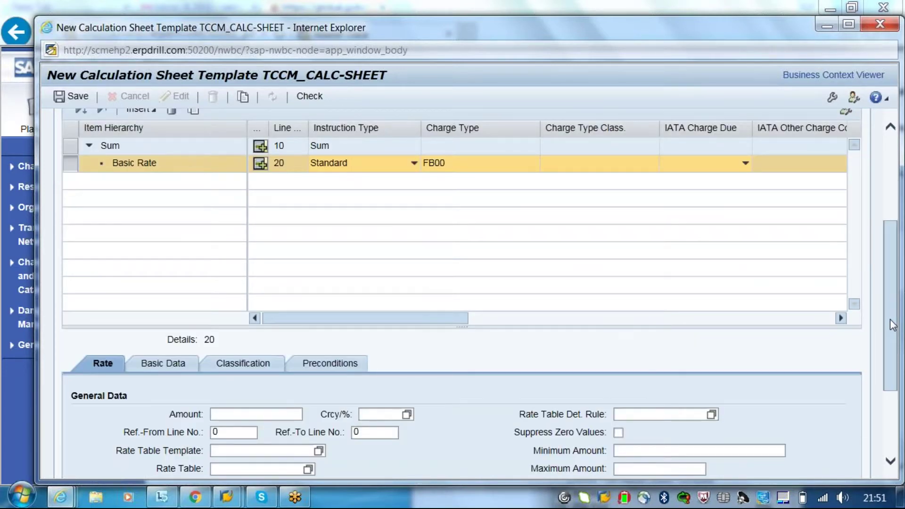
pyautogui.click(239, 328)
pyautogui.write('100')
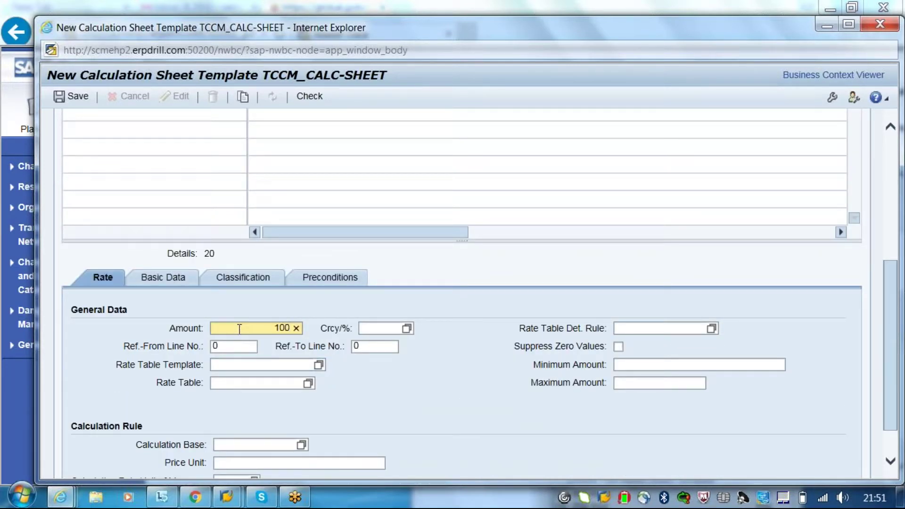
pyautogui.press('Tab')
# - Assign the rate table determination rule BASE_FRT_DET to the Basic Rate item
pyautogui.press('Tab')
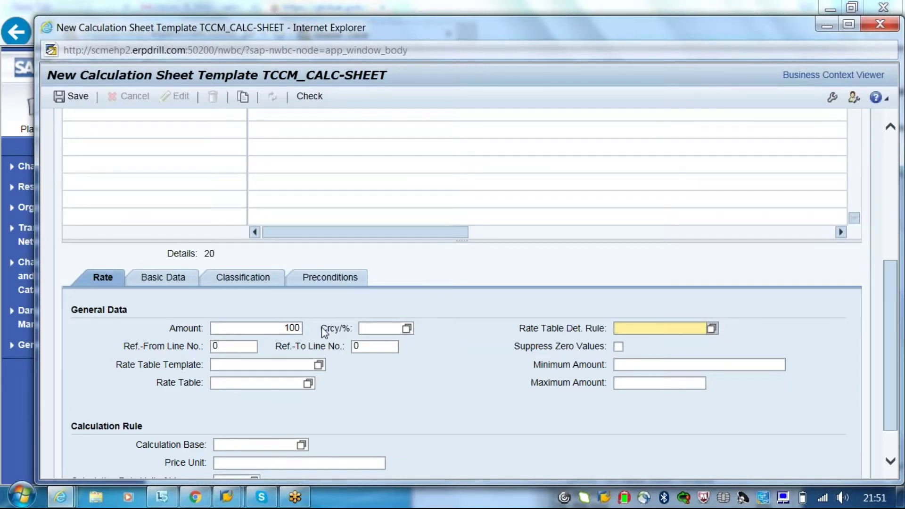
pyautogui.press('F4')
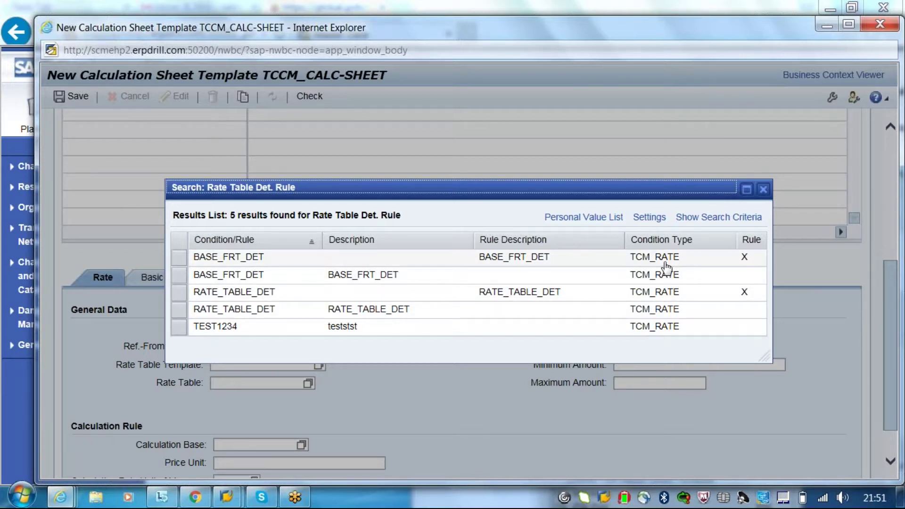
pyautogui.click(763, 189)
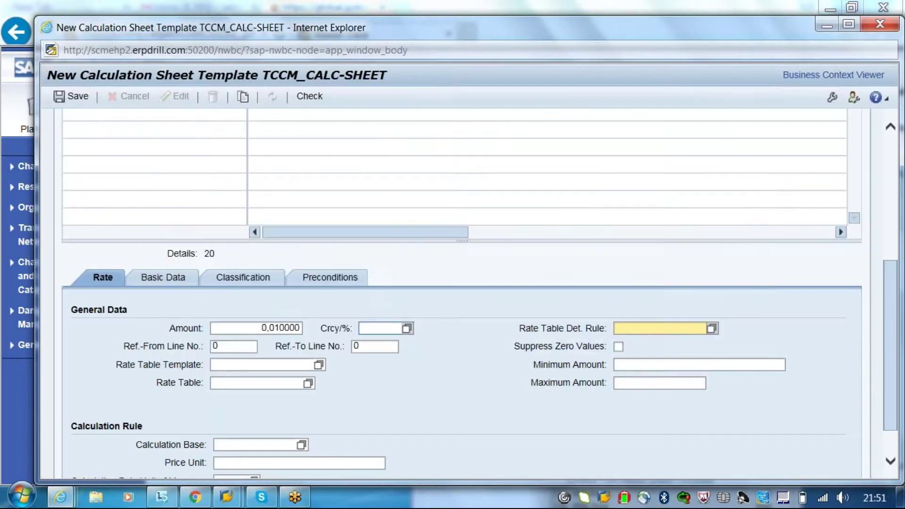
pyautogui.click(267, 327)
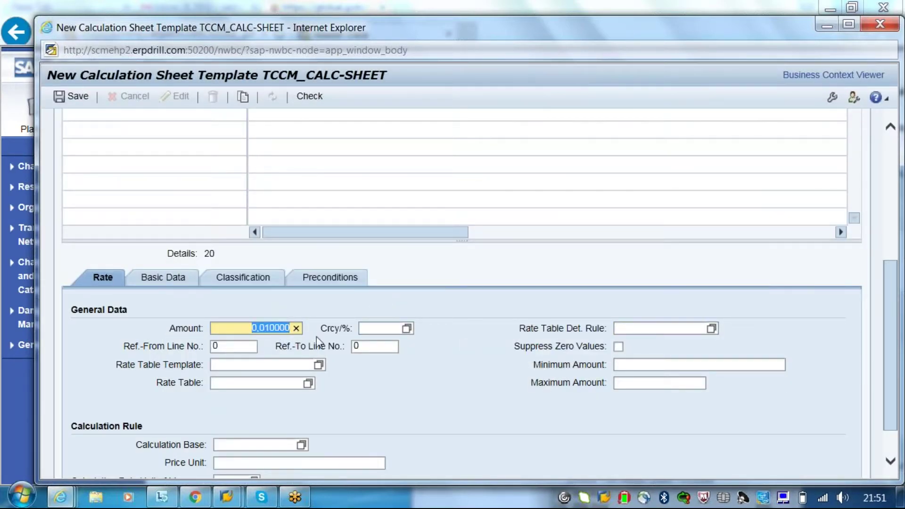
pyautogui.click(892, 323)
pyautogui.scroll(-1, 891, 330)
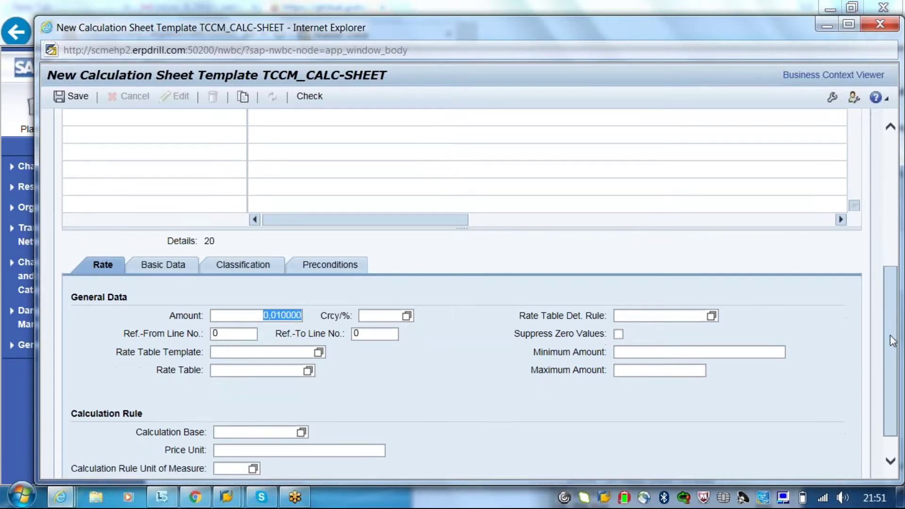
pyautogui.click(629, 284)
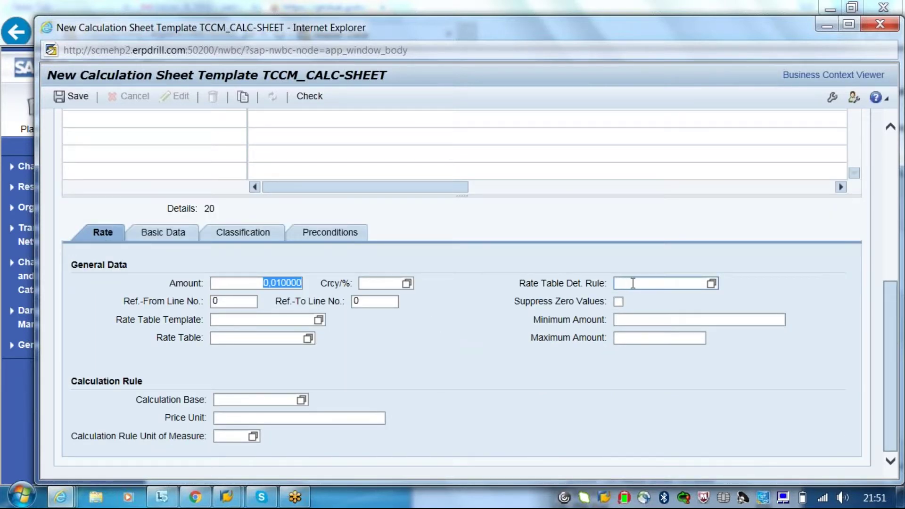
pyautogui.click(712, 283)
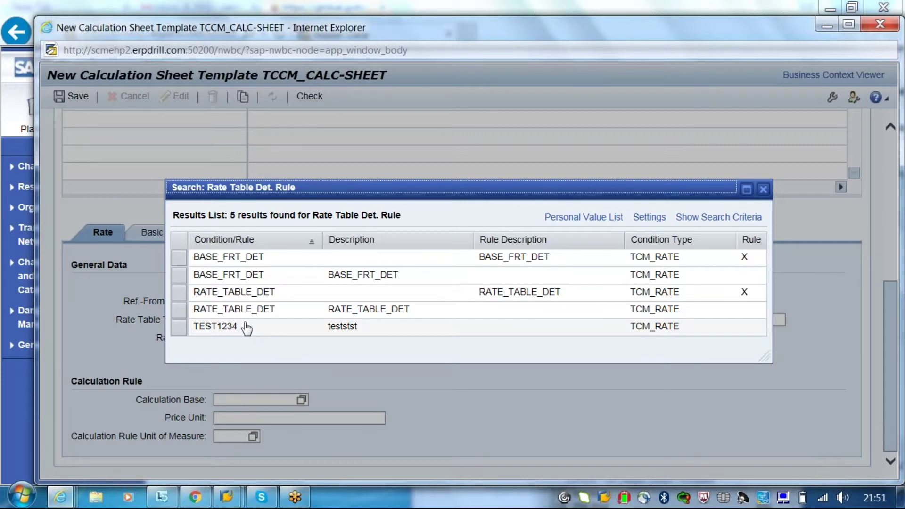
pyautogui.click(202, 259)
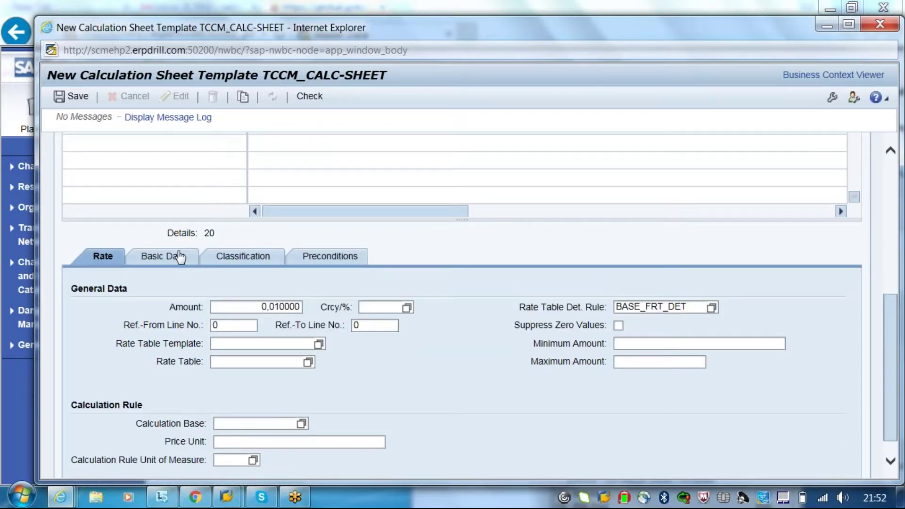
# - Review the Basic Rate item's basic data and compare its charge type with the entry in the items table
pyautogui.click(179, 256)
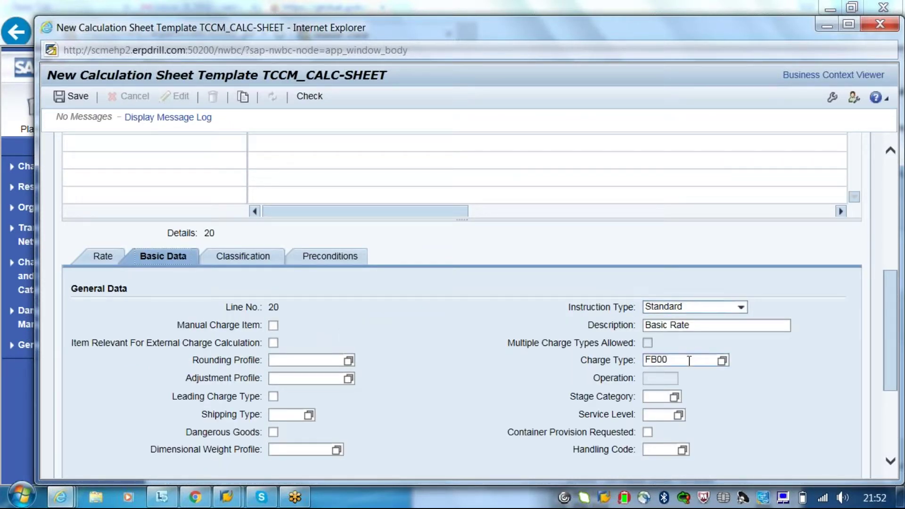
pyautogui.moveTo(689, 360); pyautogui.dragTo(644, 360)
pyautogui.scroll(1, 889, 326)
pyautogui.scroll(5, 897, 303)
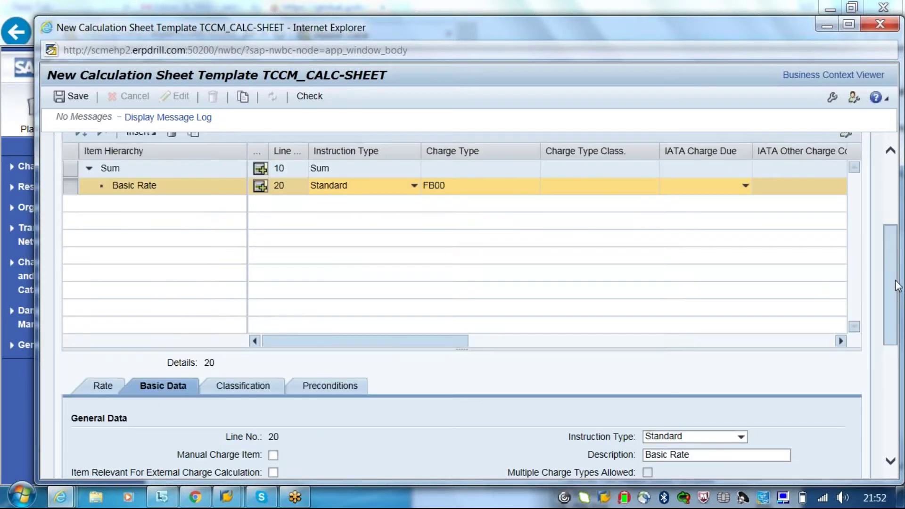
pyautogui.scroll(2, 897, 285)
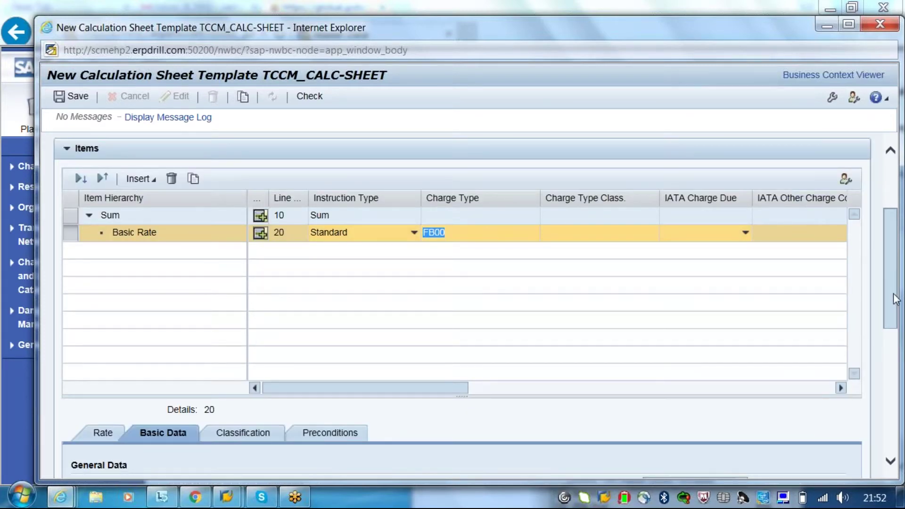
pyautogui.scroll(-7, 888, 330)
pyautogui.scroll(-8, 886, 377)
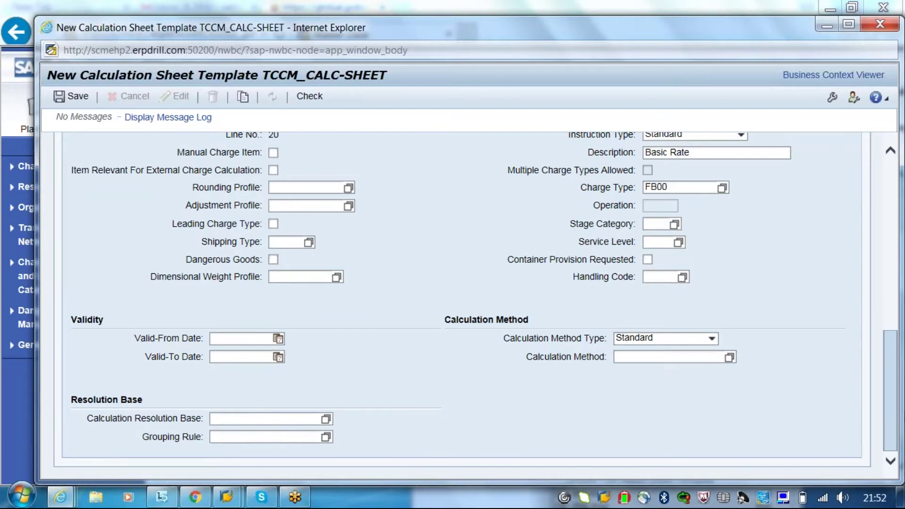
# - Set the Basic Rate item's validity from 23.06.2016 to 30.06.2016 in its basic data
pyautogui.scroll(4, 247, 452)
pyautogui.click(278, 437)
pyautogui.click(289, 396)
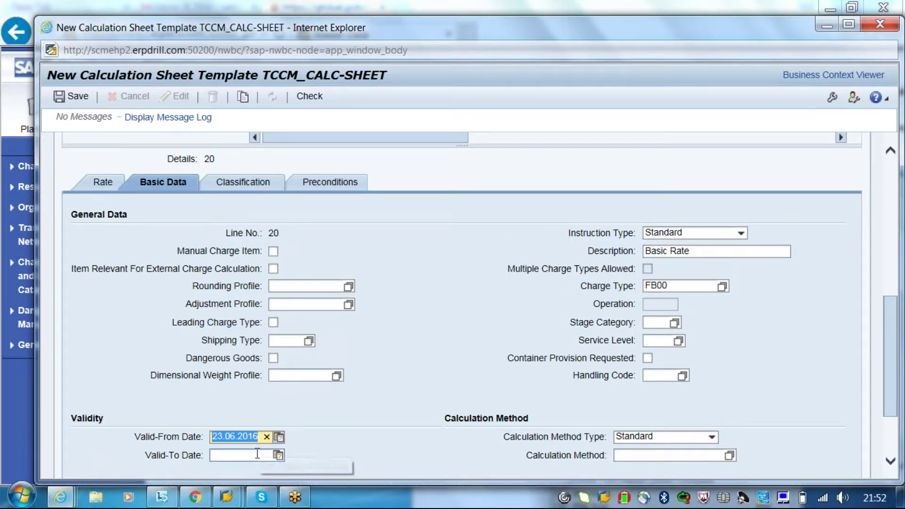
pyautogui.click(258, 453)
pyautogui.click(279, 455)
pyautogui.click(288, 435)
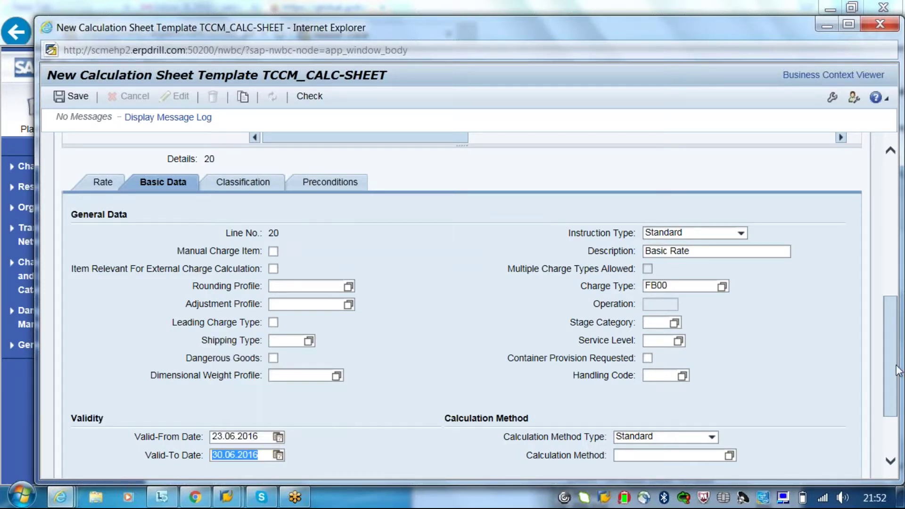
pyautogui.moveTo(898, 371); pyautogui.dragTo(898, 333)
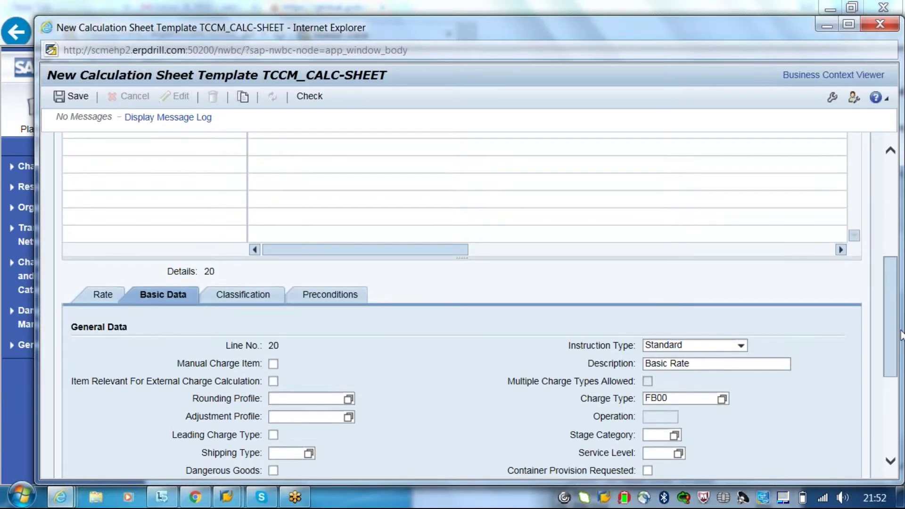
# - Search the reference rate tables and assign rate table 396 to the Basic Rate item
pyautogui.click(103, 295)
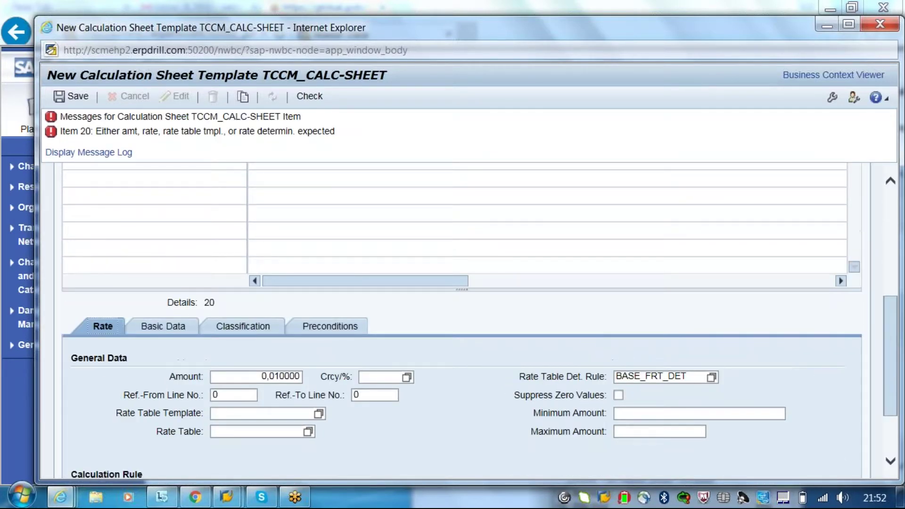
pyautogui.click(296, 412)
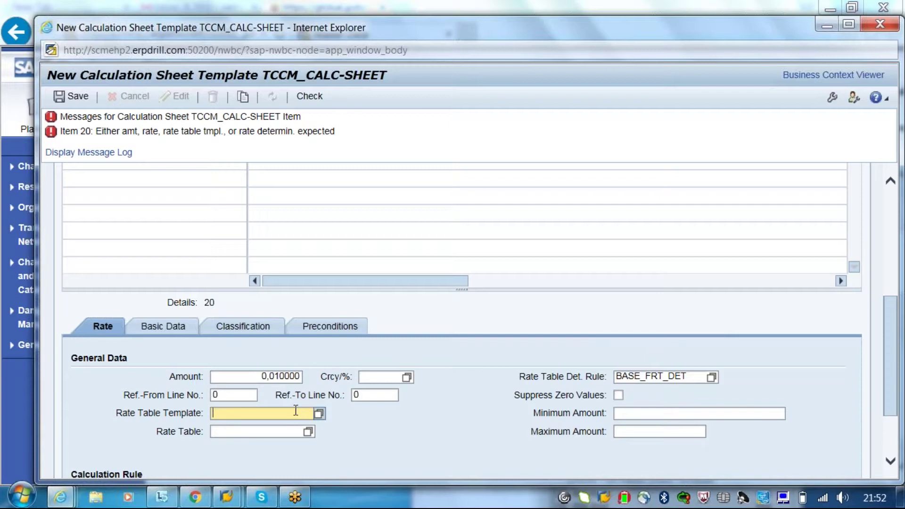
pyautogui.click(302, 431)
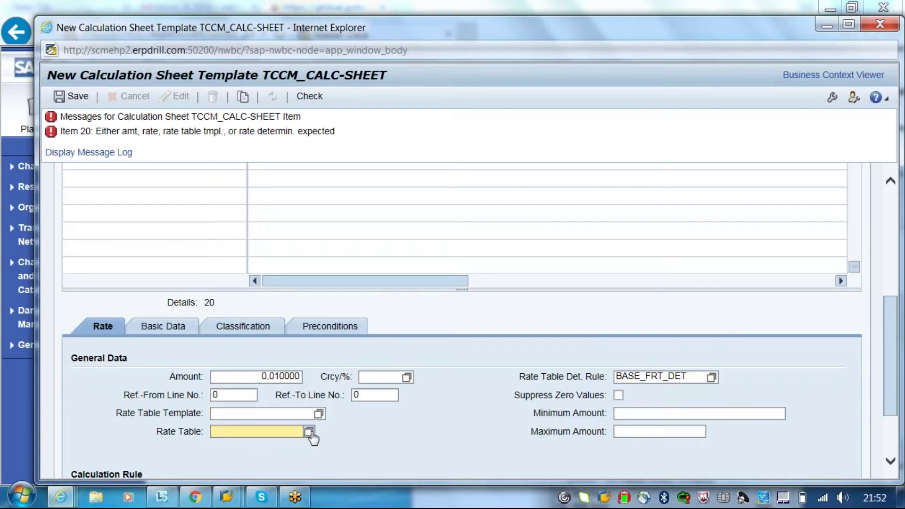
pyautogui.click(309, 432)
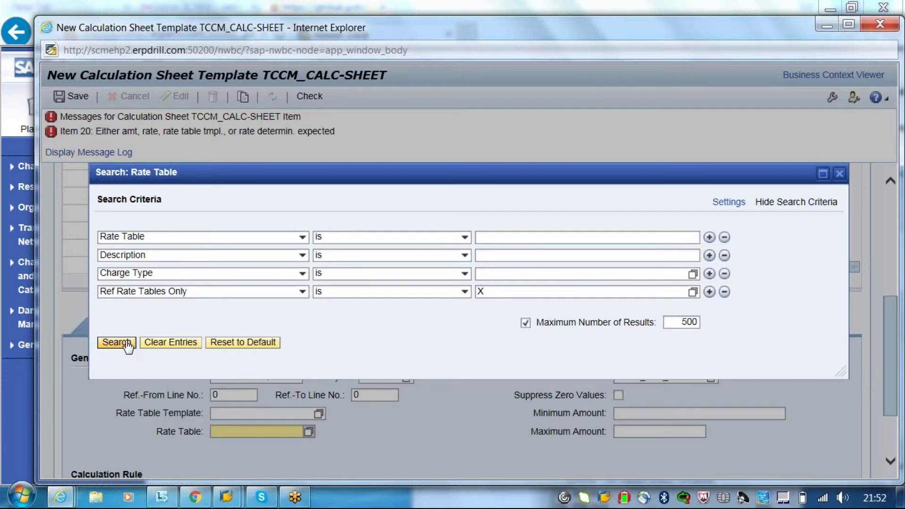
pyautogui.click(127, 343)
pyautogui.click(836, 386)
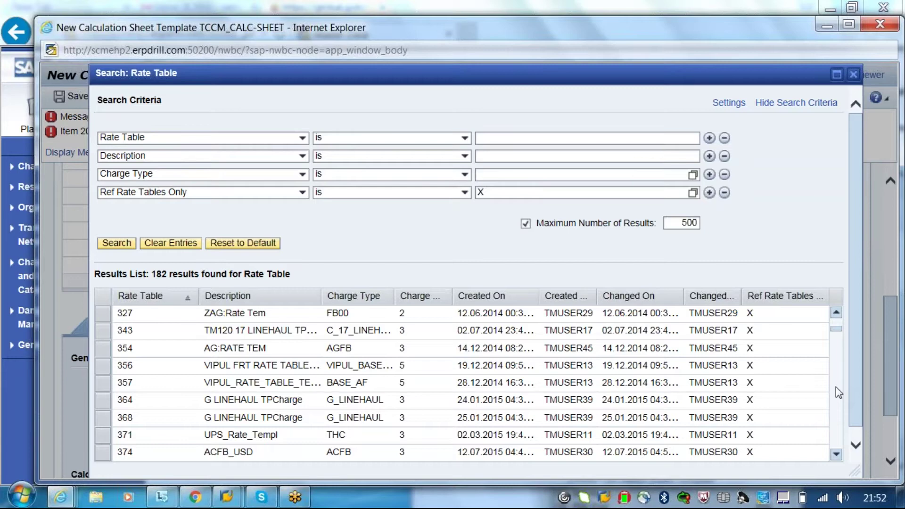
pyautogui.click(836, 386)
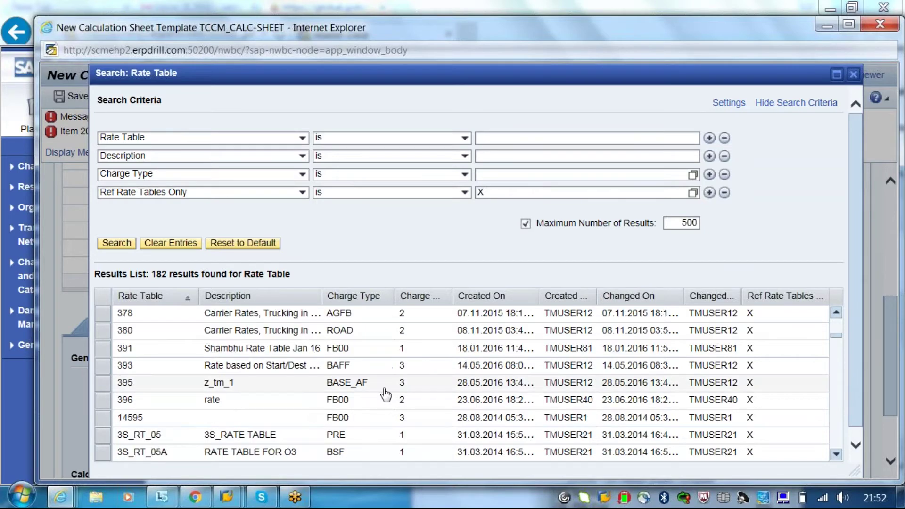
pyautogui.click(349, 401)
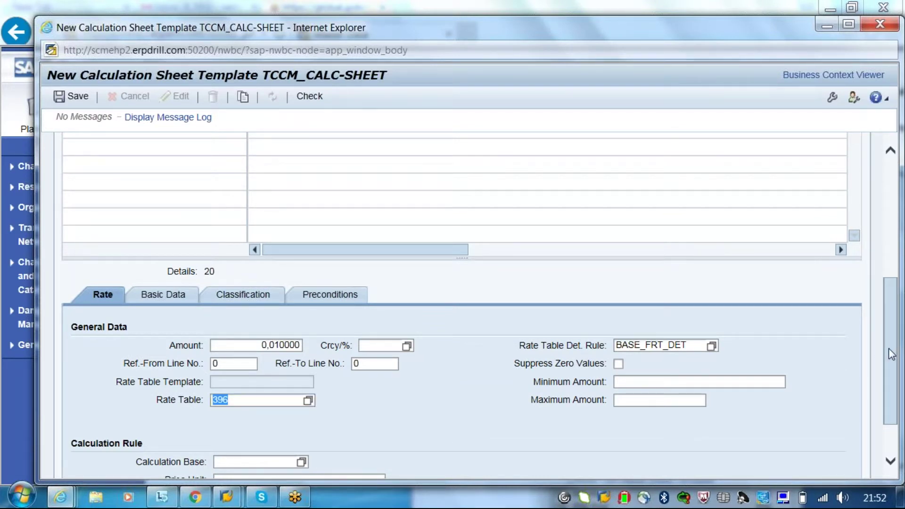
# - Review the Basic Rate item's rate table and rate table template fields and check the calculation sheet template for errors
pyautogui.moveTo(889, 351); pyautogui.dragTo(890, 369)
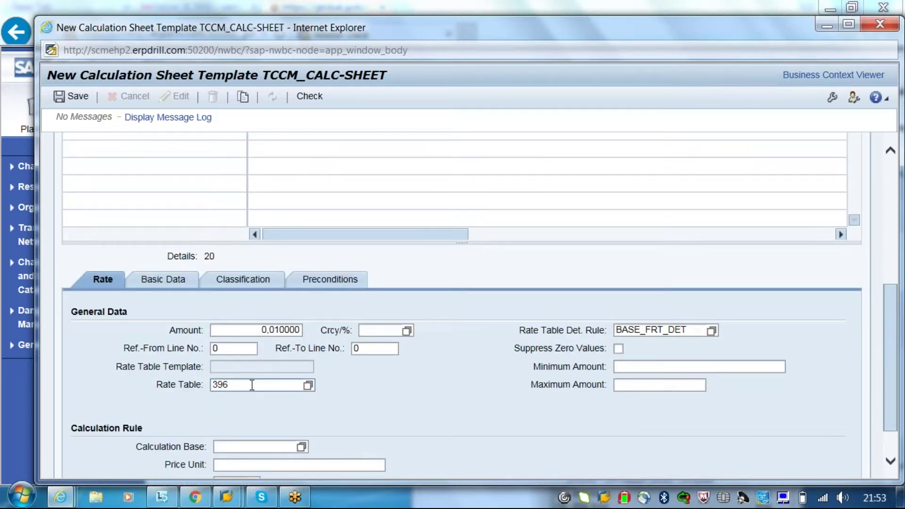
pyautogui.click(221, 385)
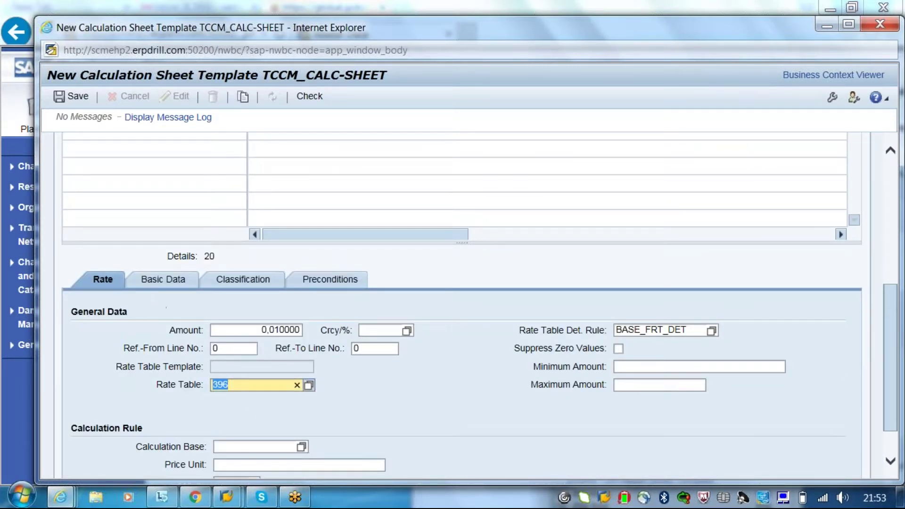
pyautogui.press('Return')
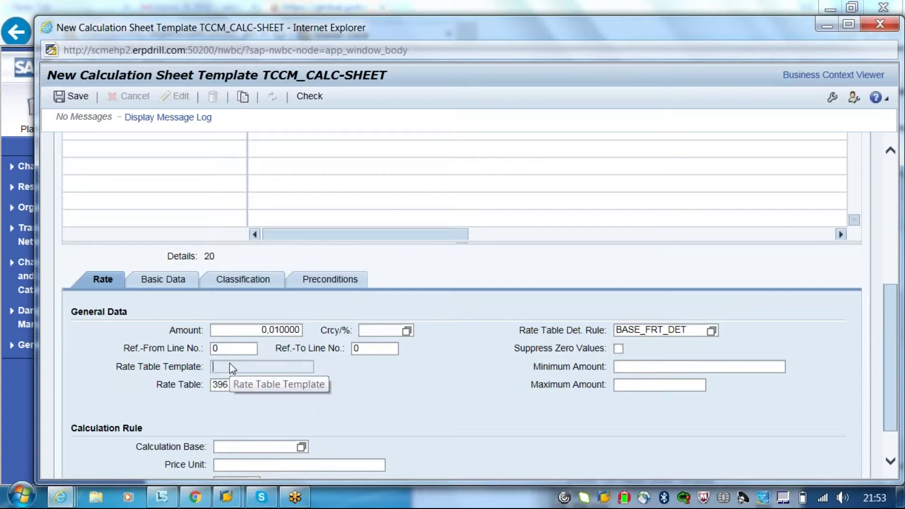
pyautogui.click(230, 362)
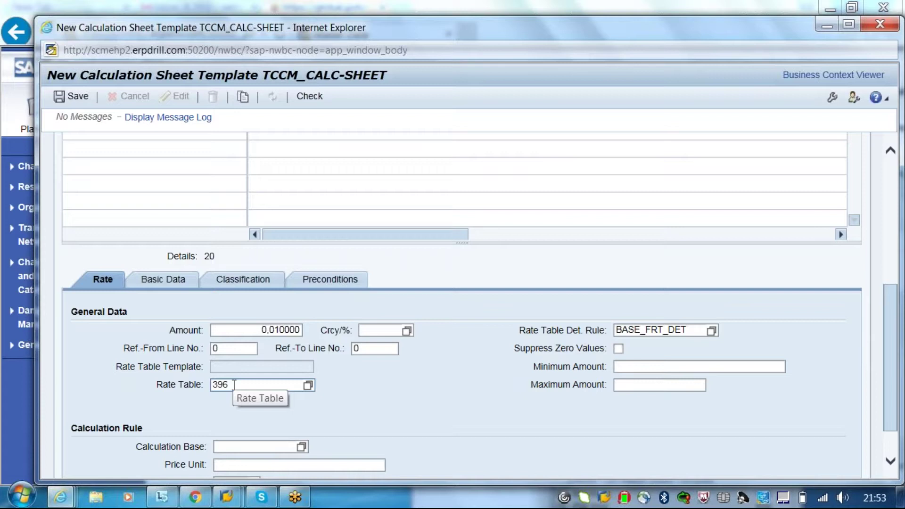
pyautogui.doubleClick(234, 385)
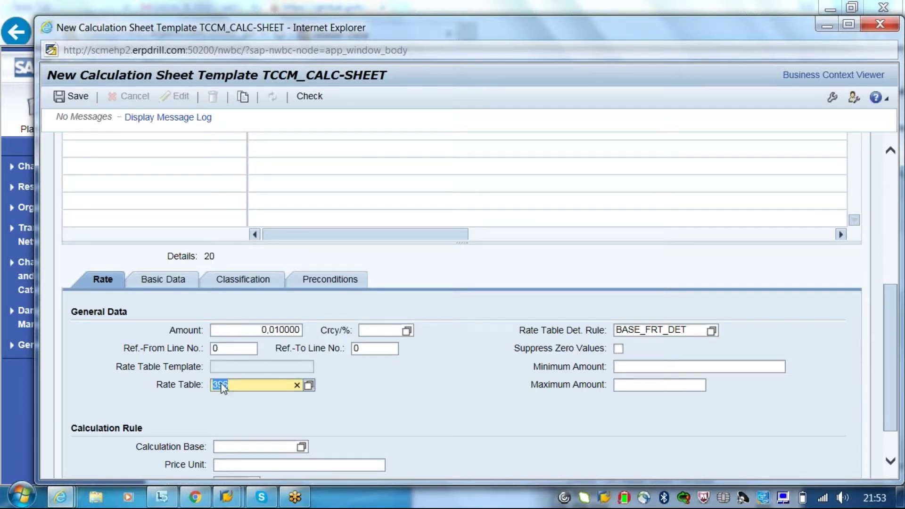
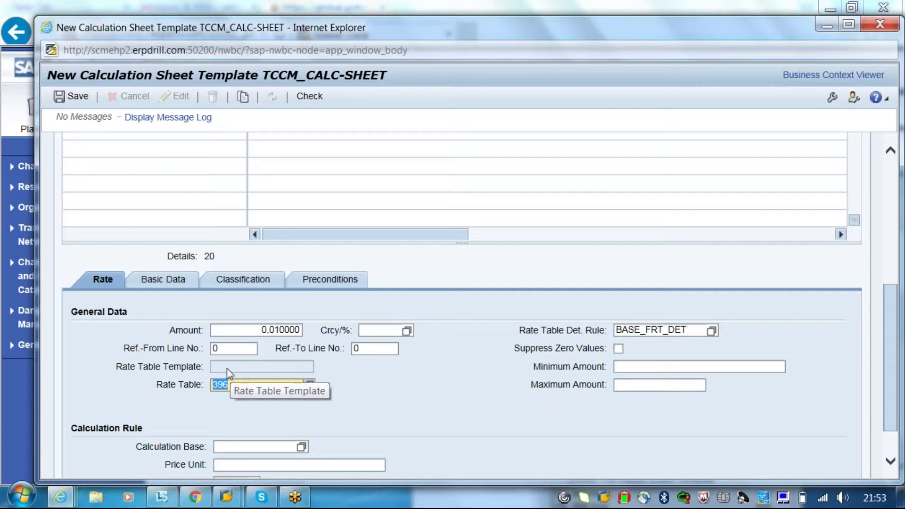
pyautogui.click(225, 366)
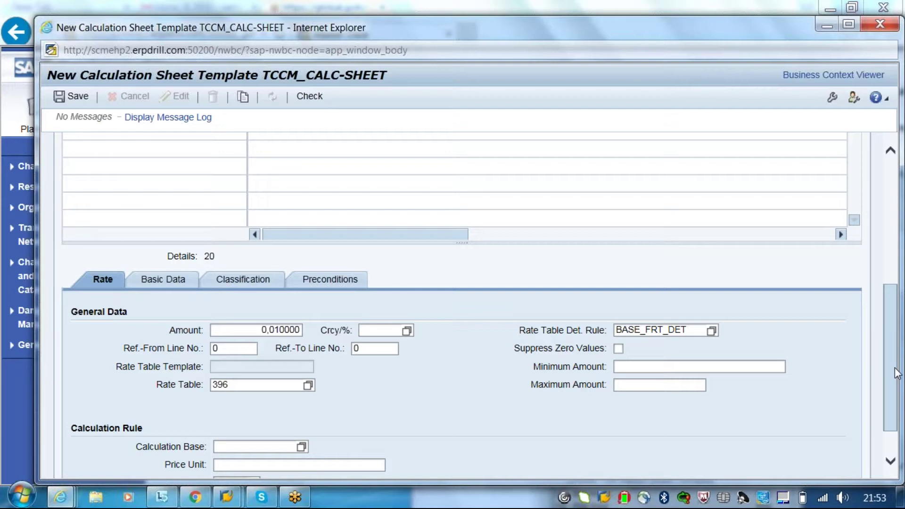
pyautogui.scroll(1, 893, 354)
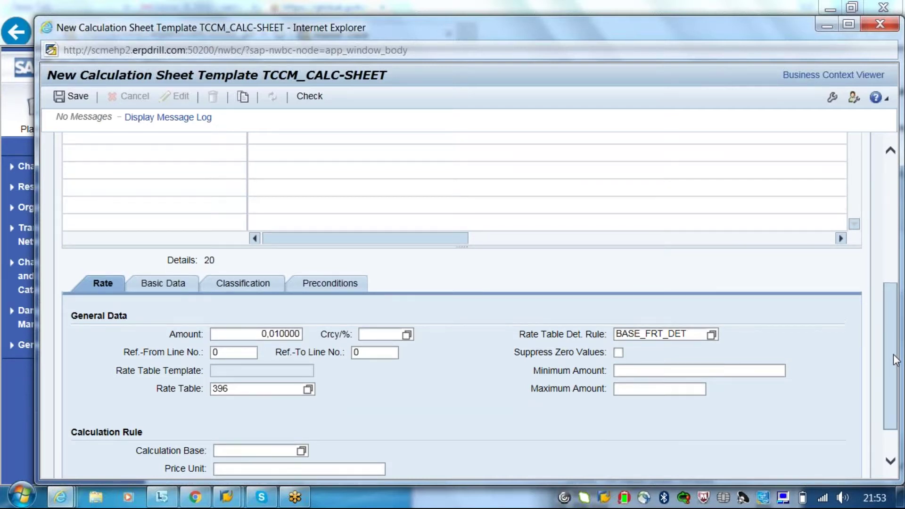
pyautogui.moveTo(893, 355); pyautogui.dragTo(900, 304)
pyautogui.scroll(1, 900, 305)
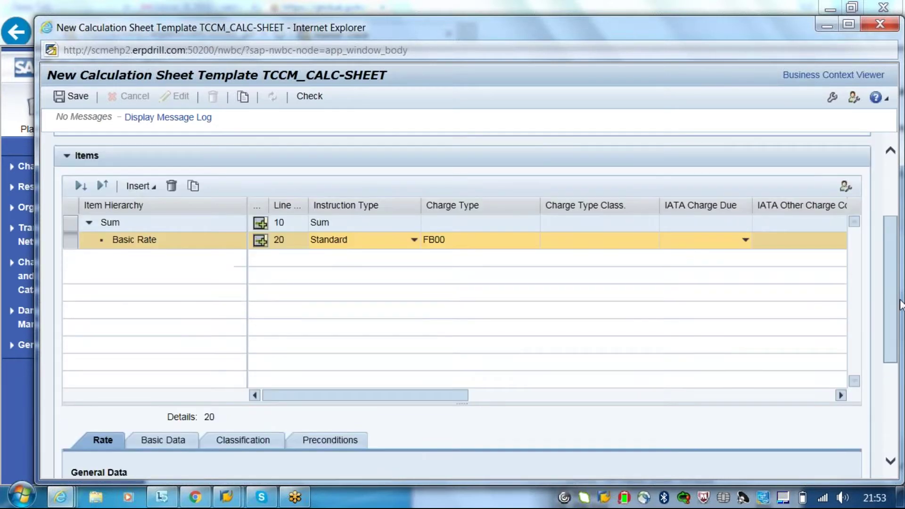
pyautogui.scroll(4, 900, 305)
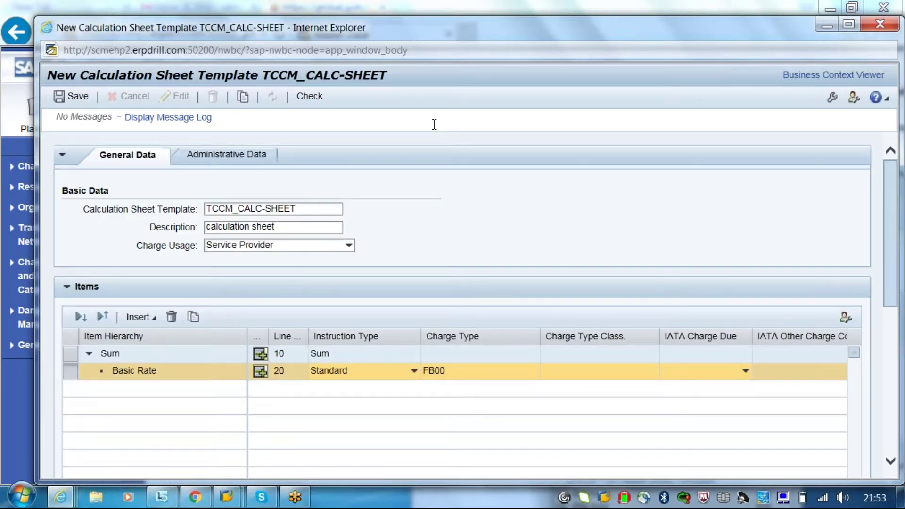
pyautogui.click(310, 97)
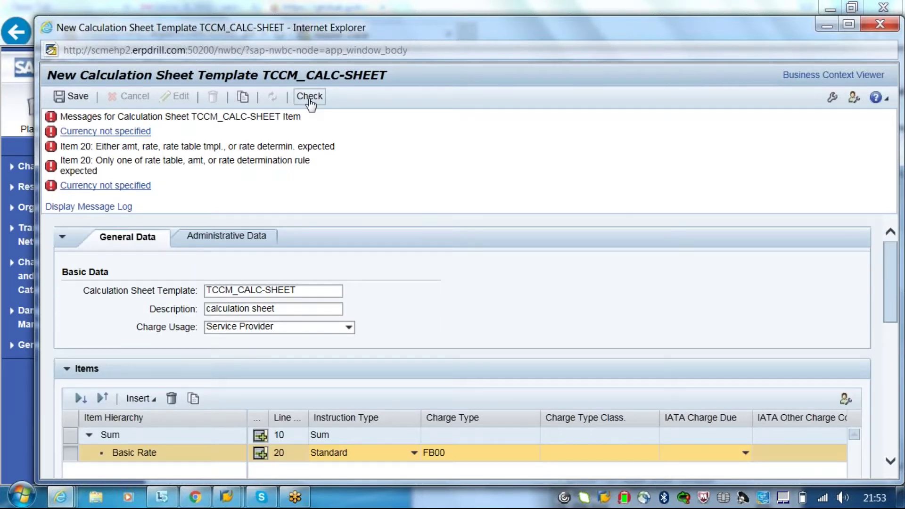
# - Set the currency of the Basic Rate item's amount to EUR
pyautogui.scroll(-1, 894, 286)
pyautogui.scroll(-2, 893, 282)
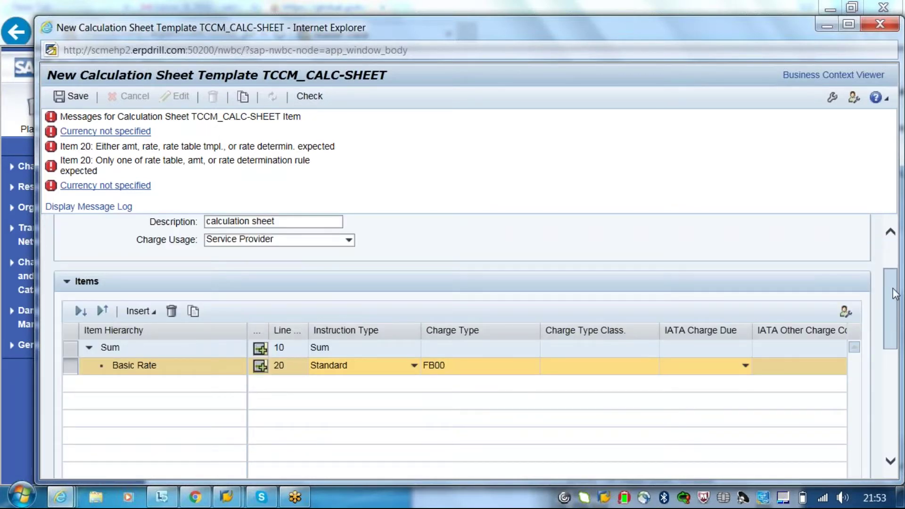
pyautogui.scroll(-6, 893, 288)
pyautogui.click(386, 367)
pyautogui.write('eur')
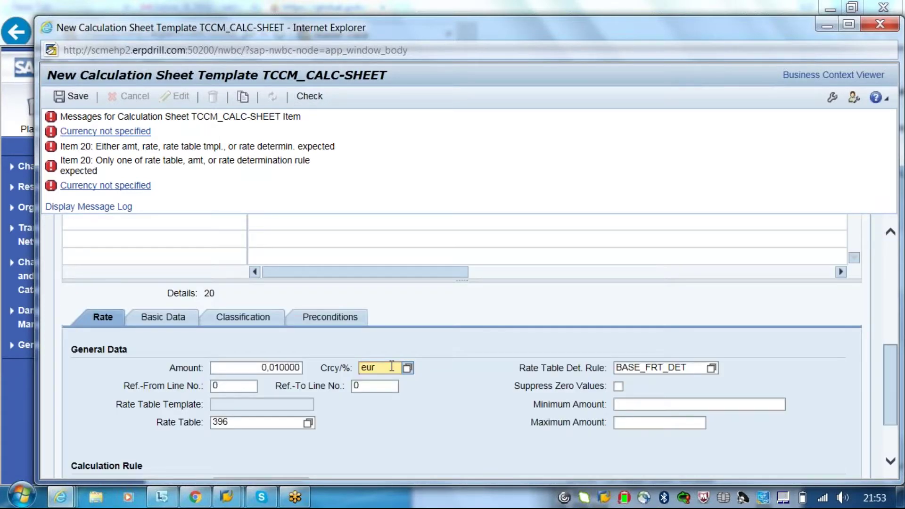
pyautogui.press('Return')
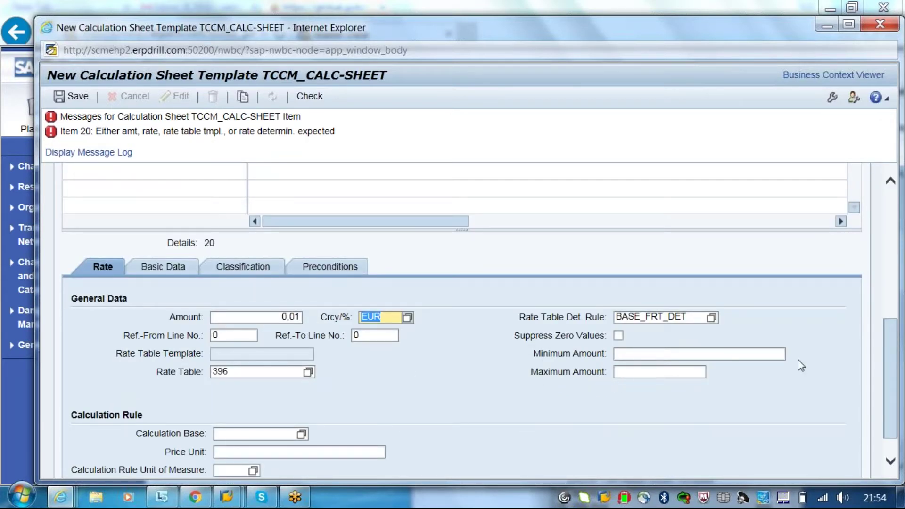
# - Remove the rate table determination rule from the Basic Rate item and check the calculation sheet template again
pyautogui.click(697, 316)
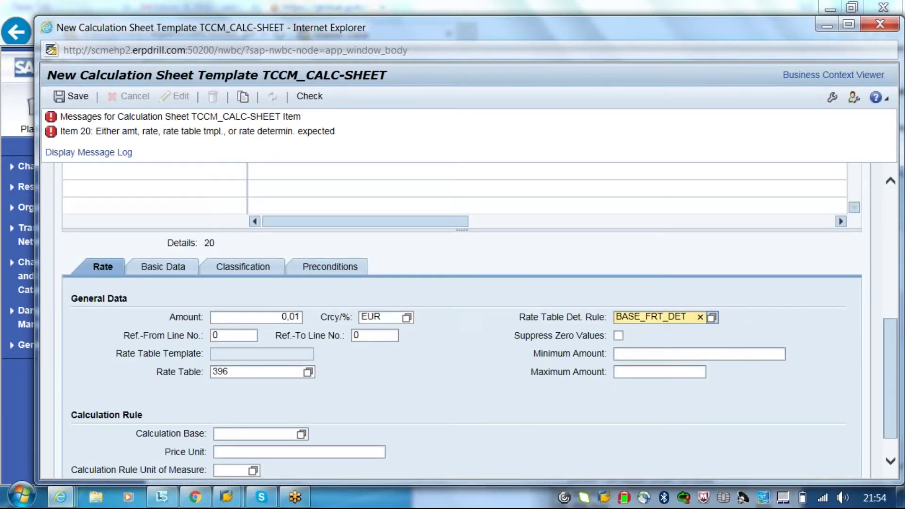
pyautogui.click(699, 316)
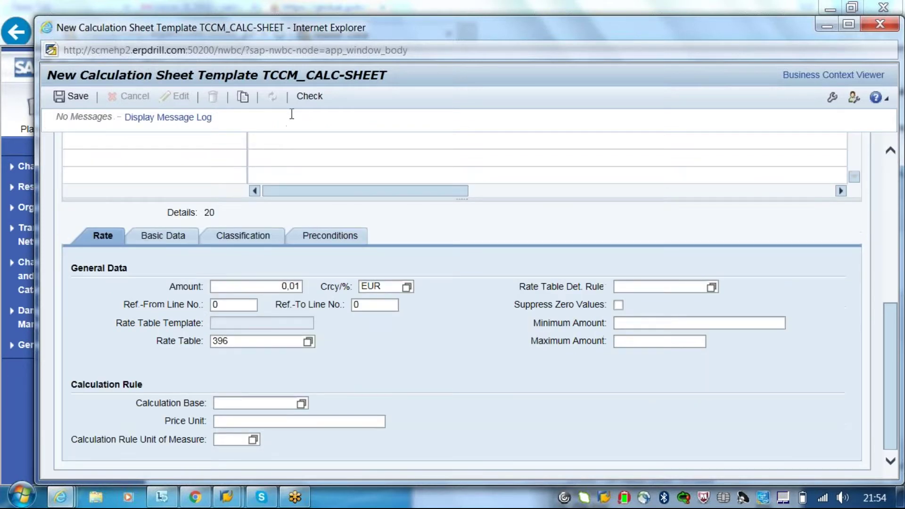
pyautogui.click(309, 97)
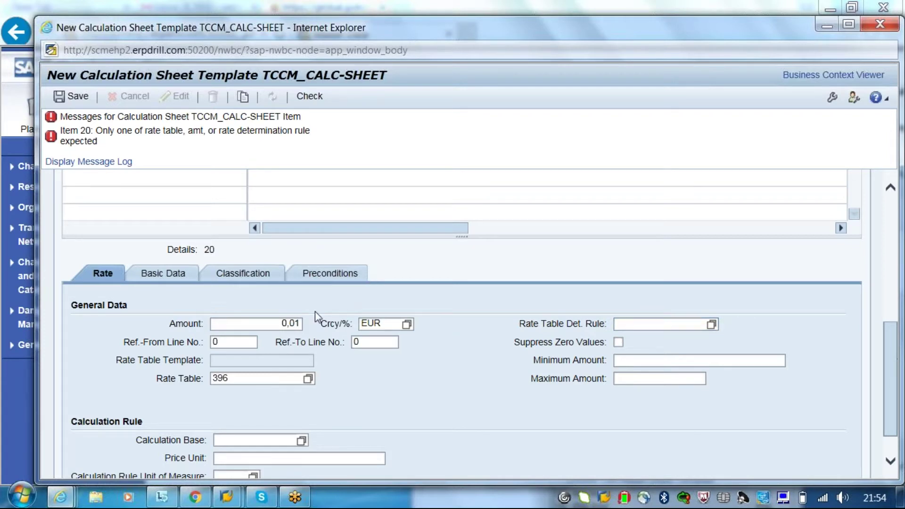
# - Clear the Basic Rate item's amount and rerun the consistency check on the calculation sheet template
pyautogui.moveTo(269, 324); pyautogui.dragTo(324, 328)
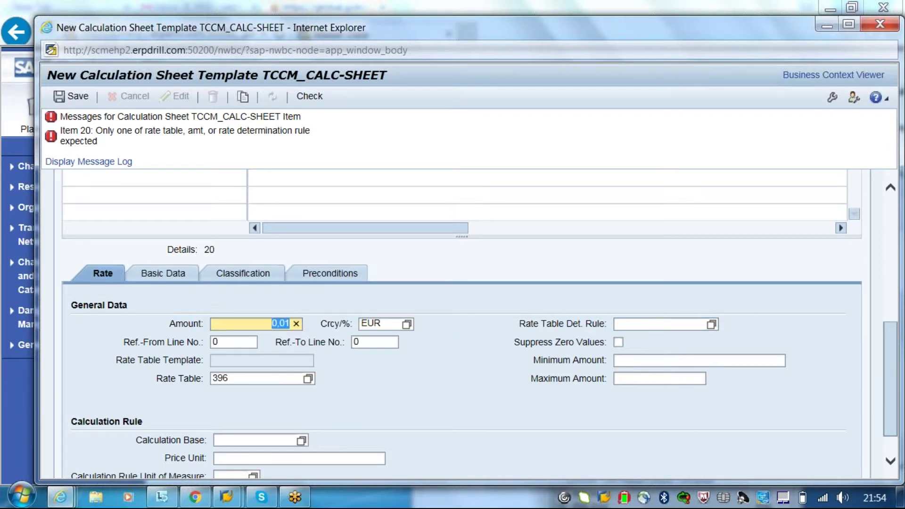
pyautogui.press('BackSpace')
pyautogui.press('Return')
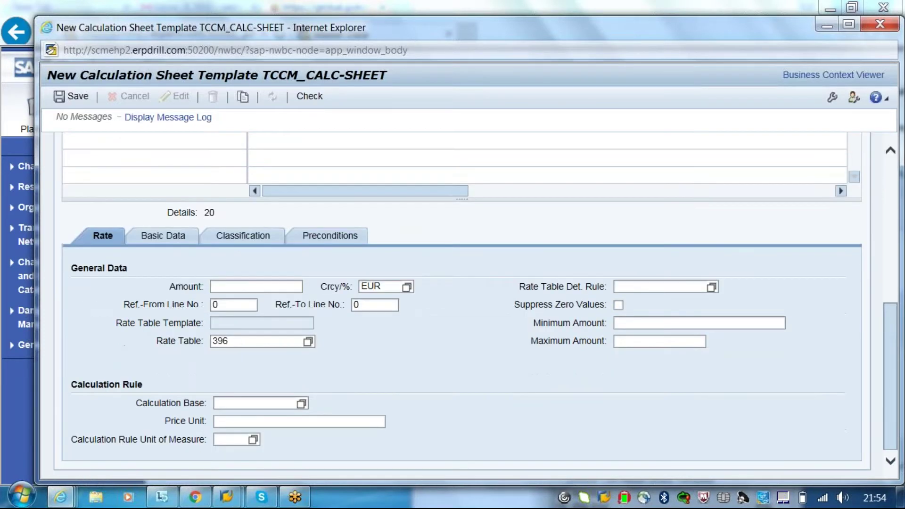
pyautogui.click(321, 99)
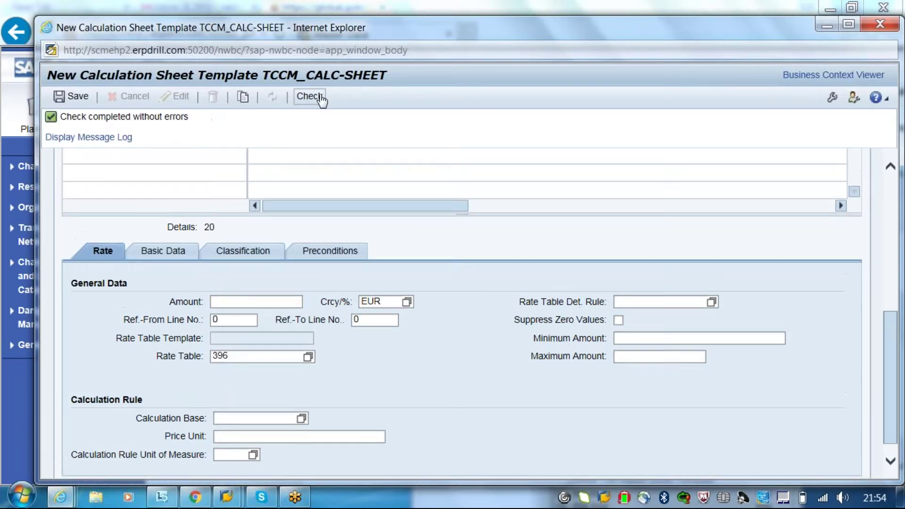
# - Review the Basic Rate item's amount, rate table and rate table determination rule fields and repeat the template check
pyautogui.click(227, 300)
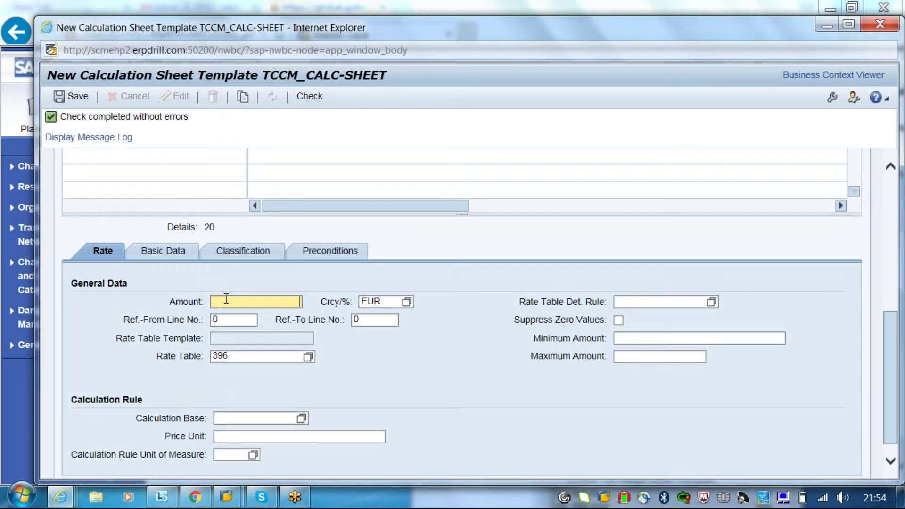
pyautogui.doubleClick(271, 362)
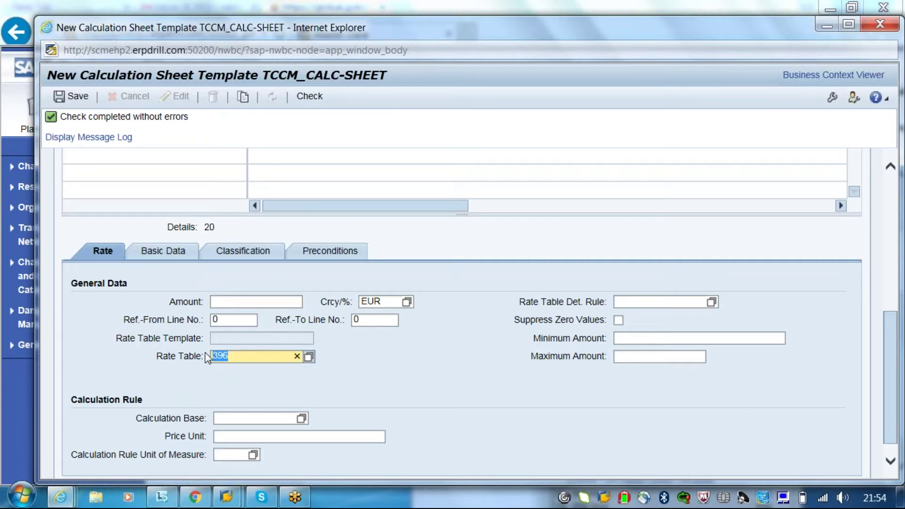
pyautogui.click(635, 301)
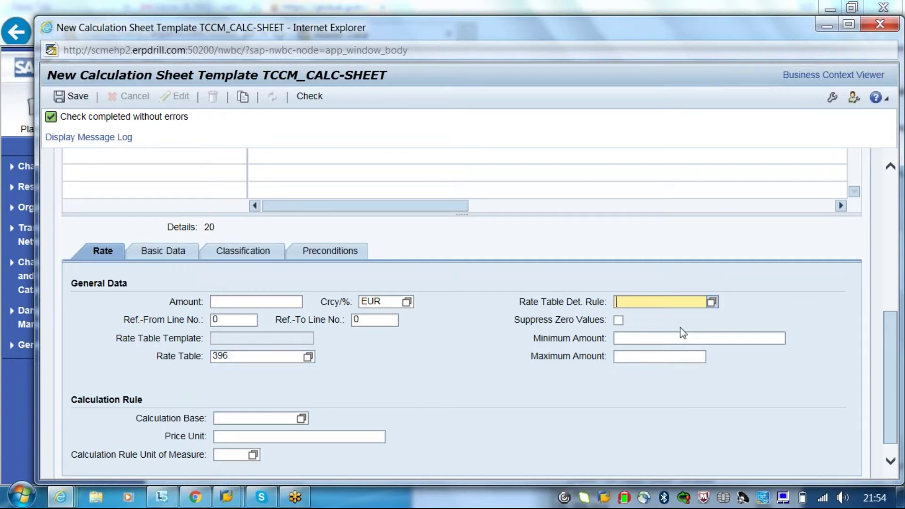
pyautogui.click(265, 301)
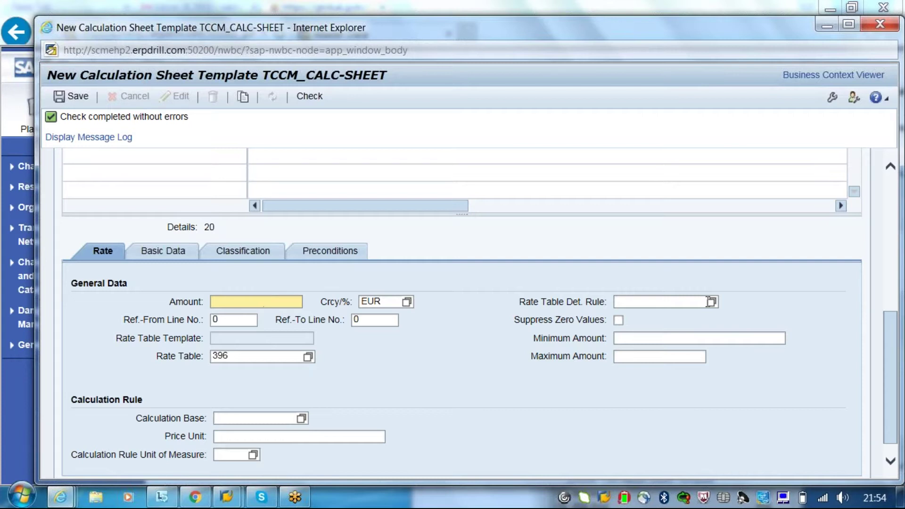
pyautogui.click(655, 302)
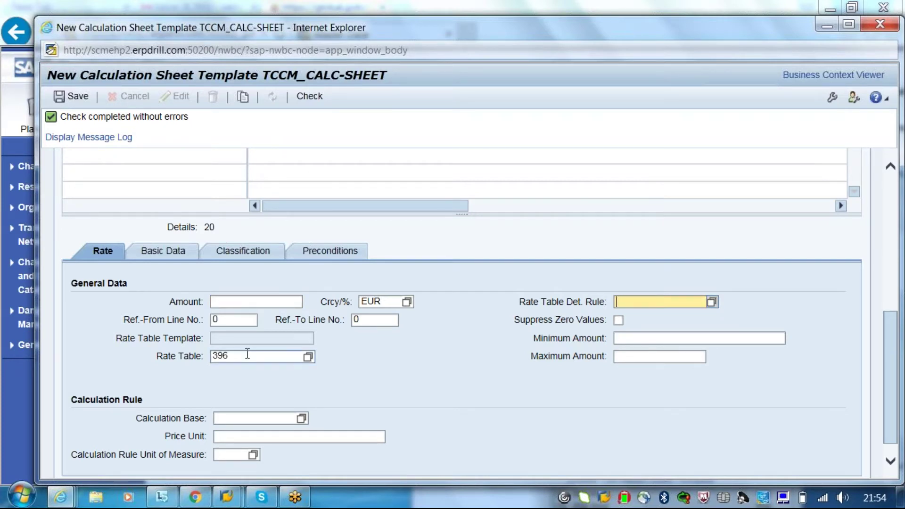
pyautogui.click(310, 98)
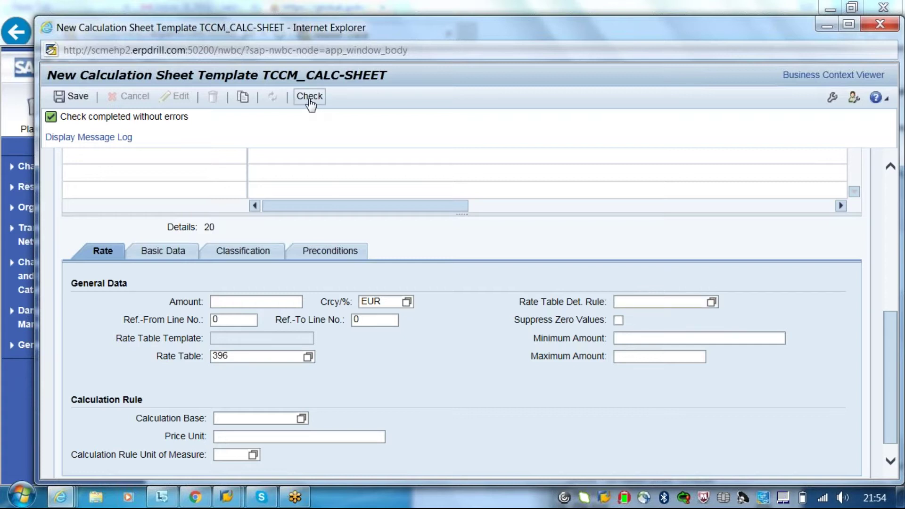
pyautogui.click(256, 356)
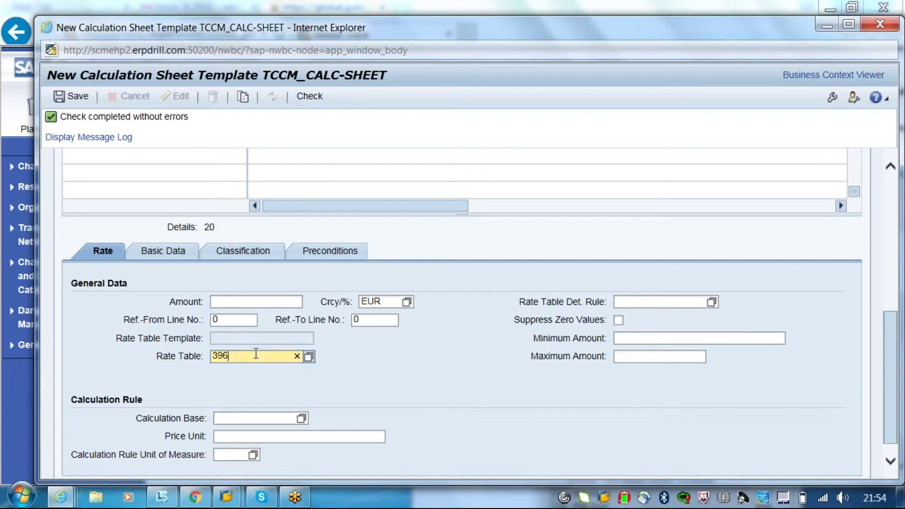
pyautogui.click(258, 302)
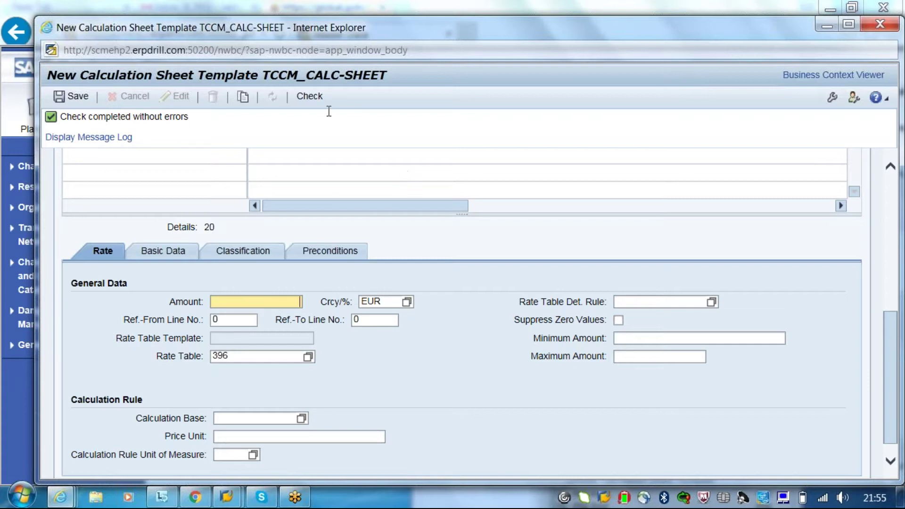
# - Check and save the calculation sheet template TCCM_CALC-SHEET, and view its administrative data before closing it
pyautogui.click(307, 105)
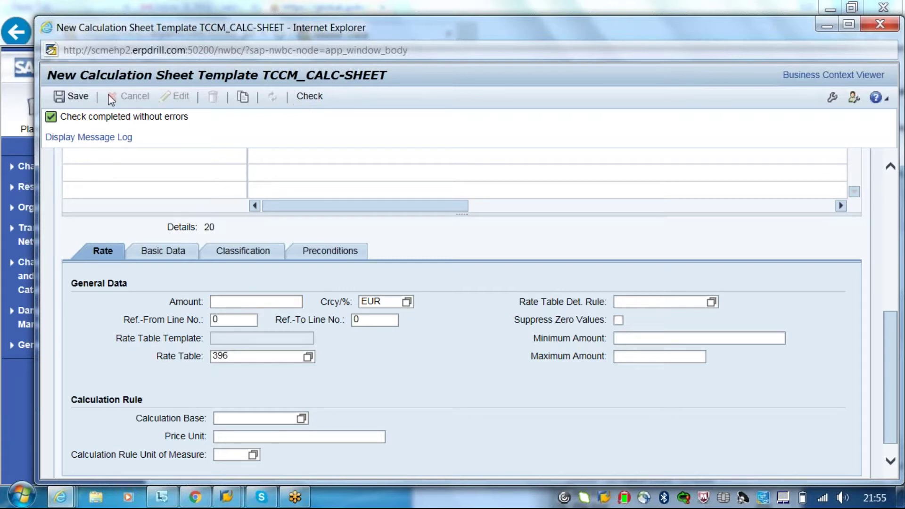
pyautogui.click(71, 100)
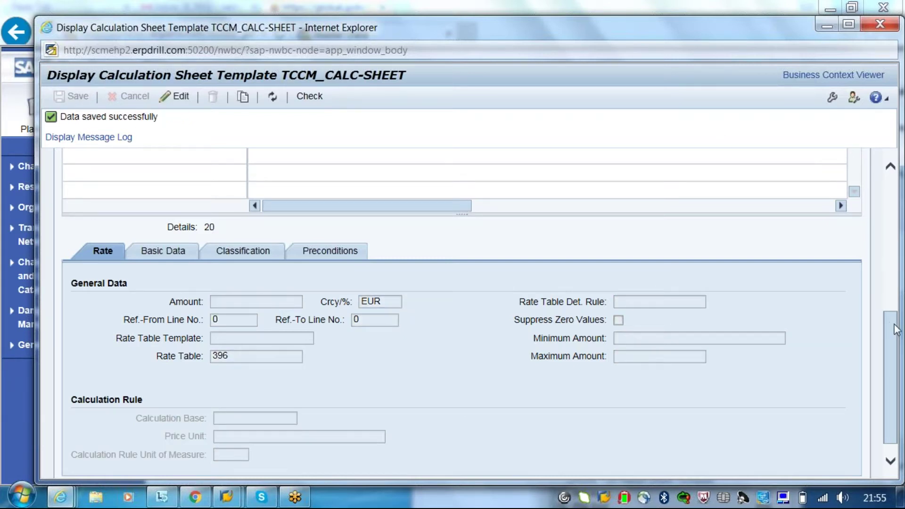
pyautogui.scroll(1, 898, 302)
pyautogui.scroll(4, 898, 290)
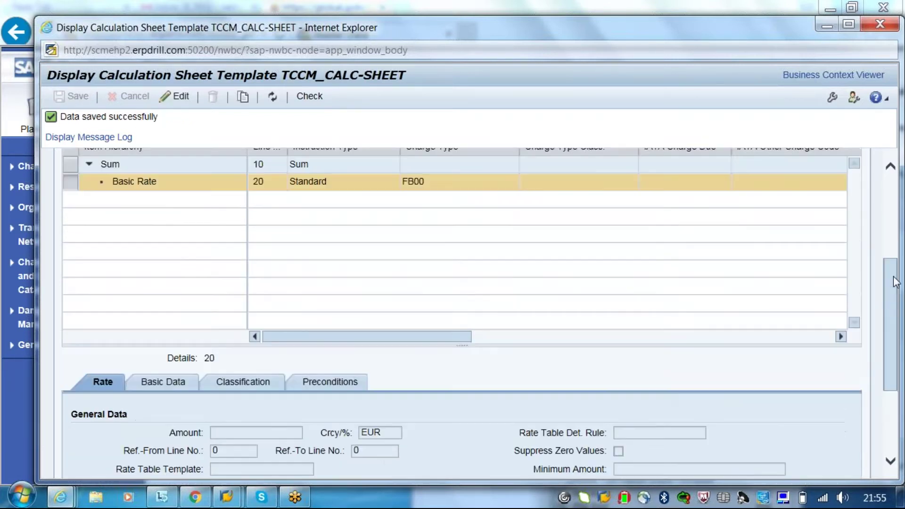
pyautogui.scroll(5, 895, 281)
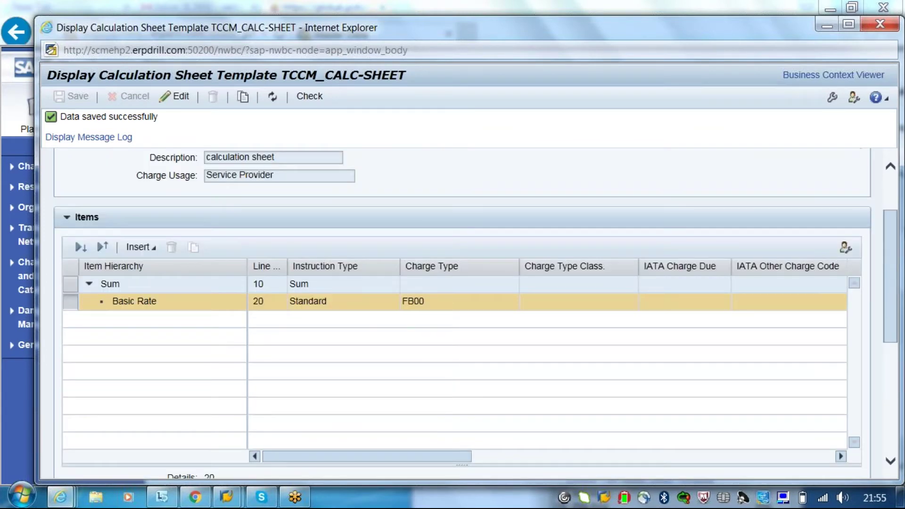
pyautogui.scroll(4, 462, 311)
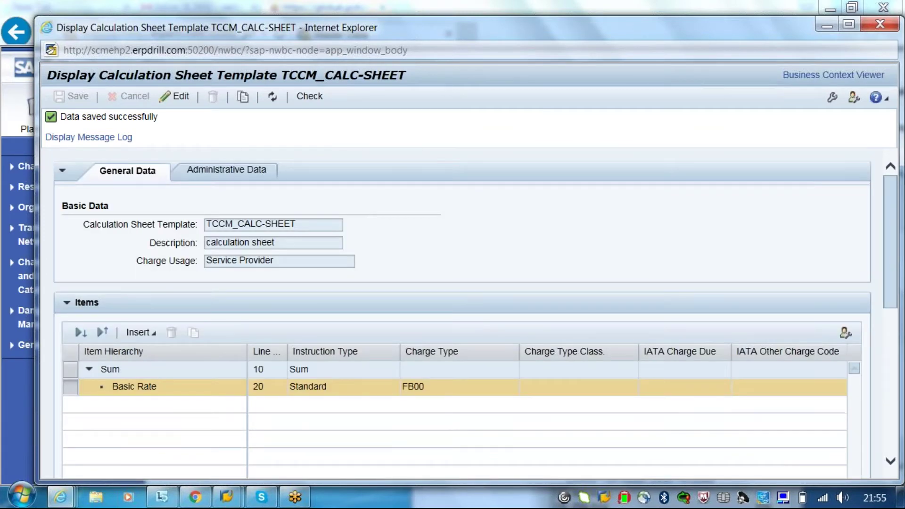
pyautogui.click(226, 169)
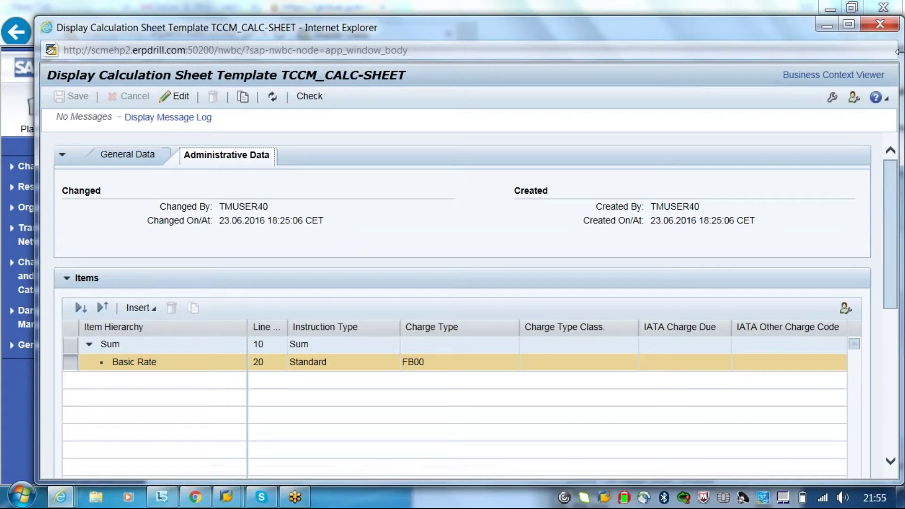
pyautogui.click(883, 28)
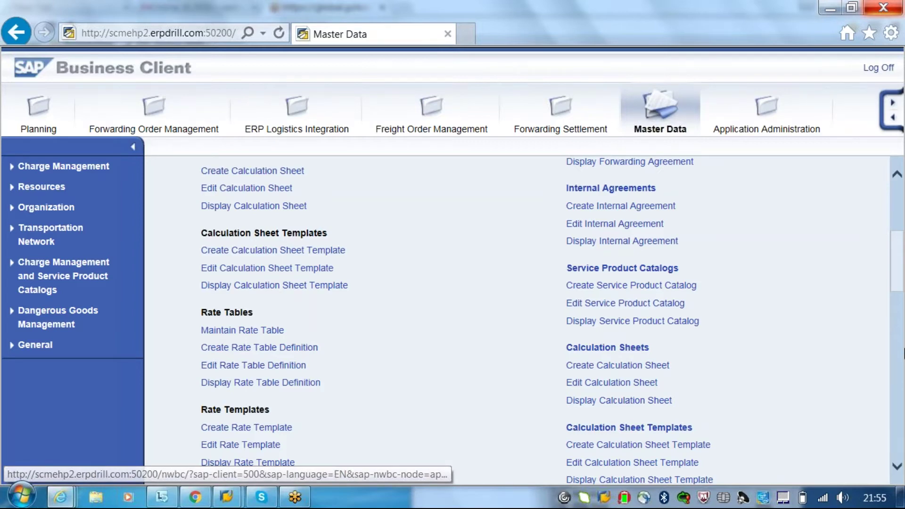
# - Start a new freight agreement with agreement type 2000 (Freight Agreement)
pyautogui.scroll(-5, 900, 335)
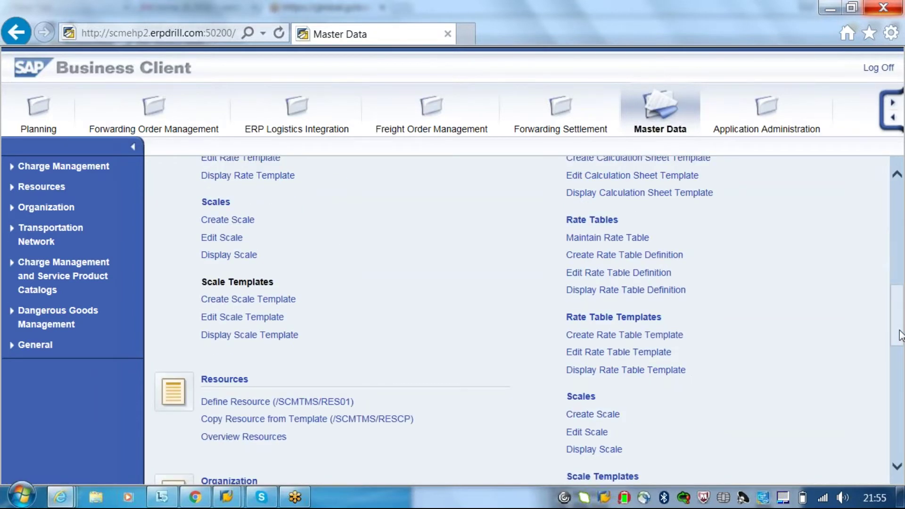
pyautogui.moveTo(900, 336); pyautogui.dragTo(903, 244)
pyautogui.click(619, 241)
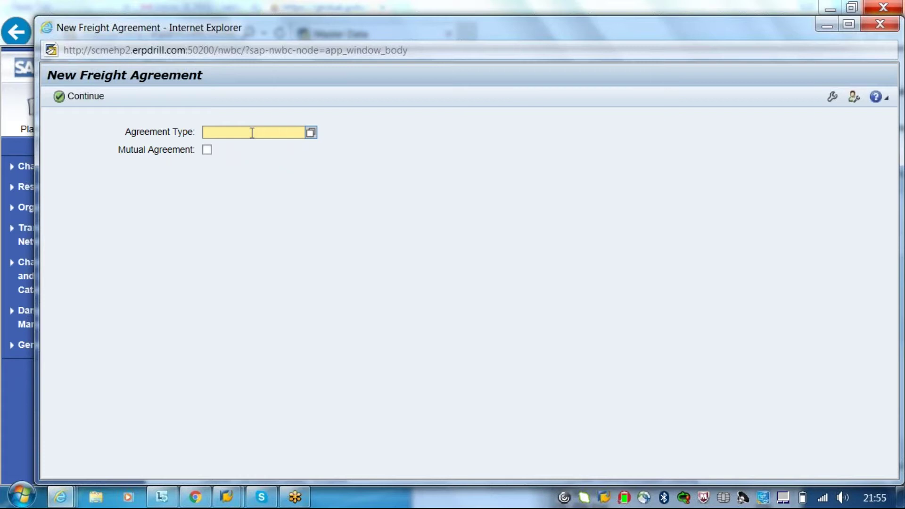
pyautogui.write('TCCM')
pyautogui.click(298, 131)
pyautogui.click(310, 134)
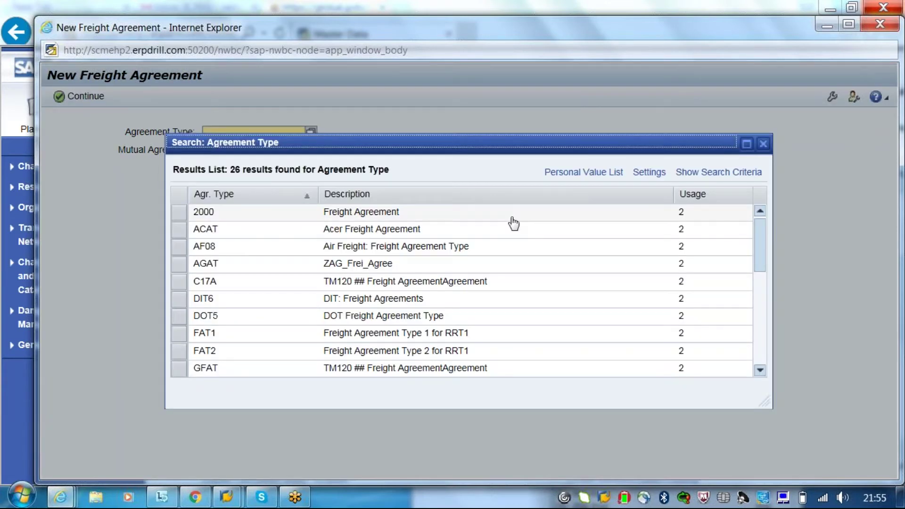
pyautogui.click(79, 95)
# - Name the new freight agreement TCCM_AGREEMENT
pyautogui.click(230, 182)
pyautogui.write('TCCM_')
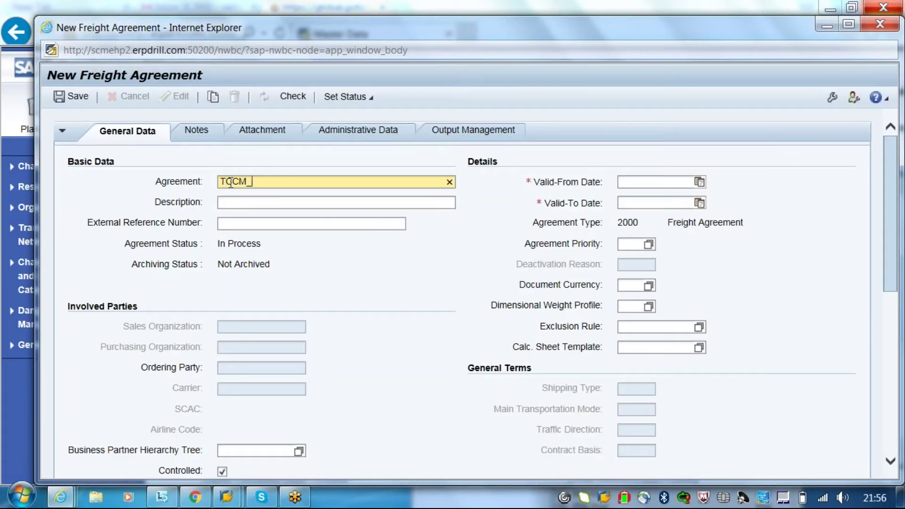
pyautogui.write('AGREEMENT')
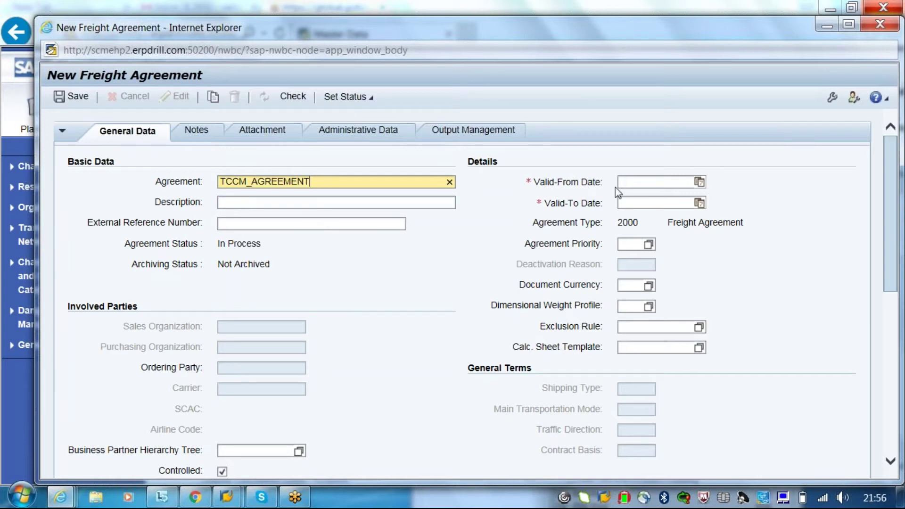
# - Set the agreement's validity period from 23.06.2016 to 30.06.2016
pyautogui.click(631, 183)
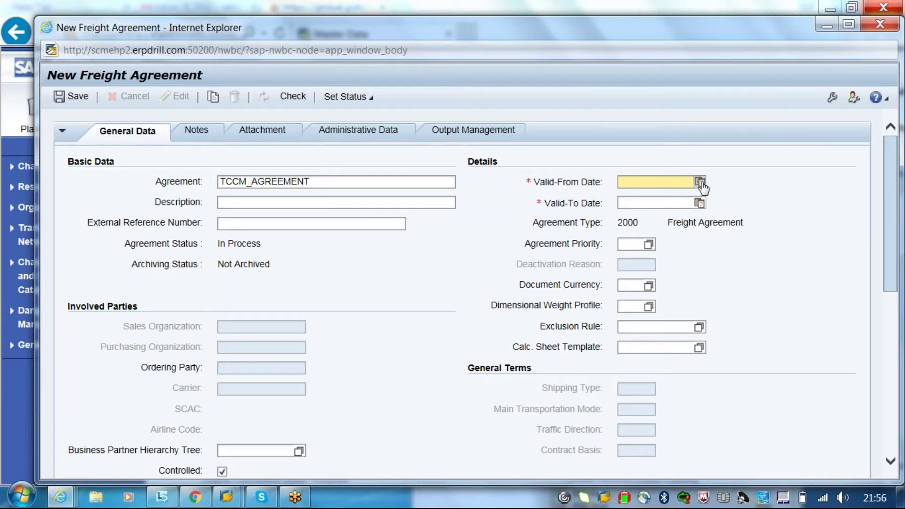
pyautogui.click(699, 183)
pyautogui.click(696, 248)
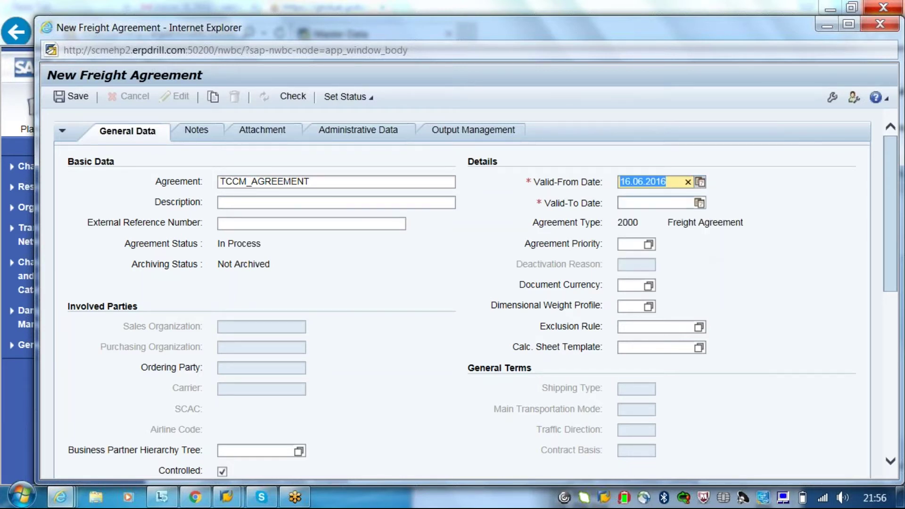
pyautogui.click(700, 182)
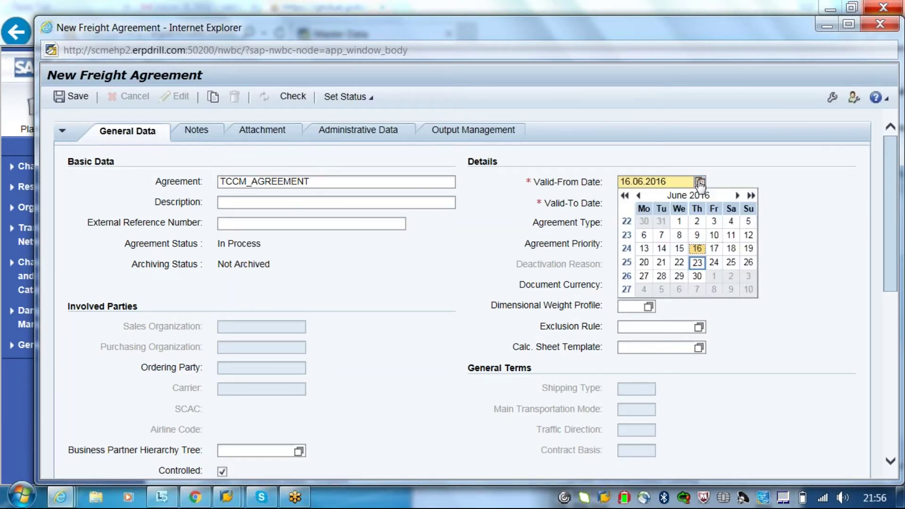
pyautogui.click(697, 262)
pyautogui.click(672, 204)
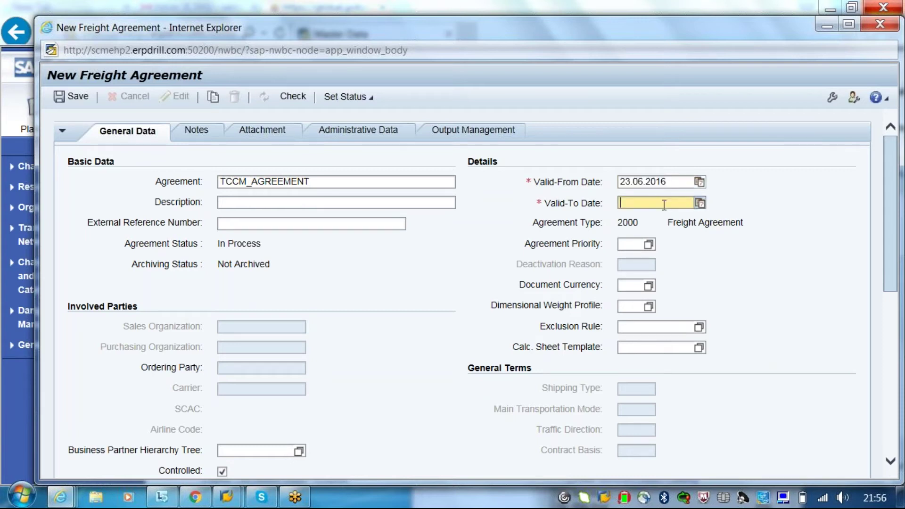
pyautogui.click(700, 203)
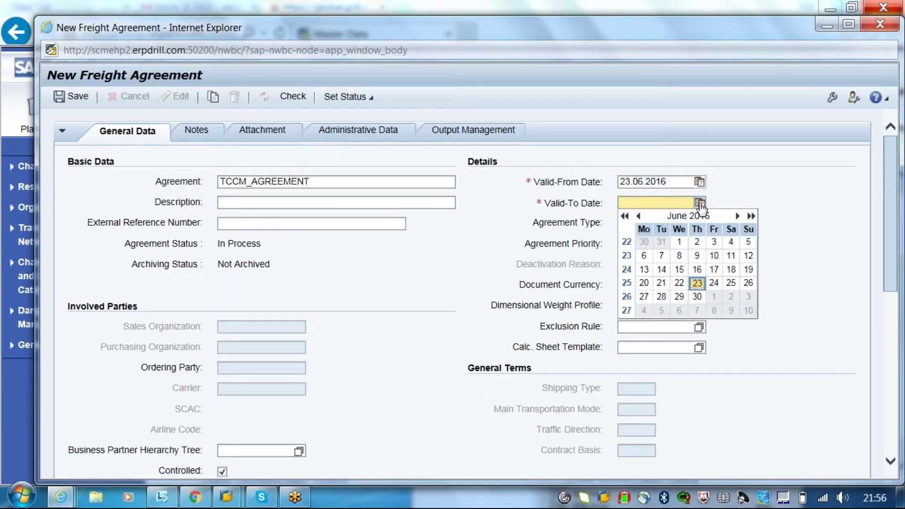
pyautogui.click(697, 298)
# - Set the agreement priority to 1 and the document currency to EUR
pyautogui.click(632, 244)
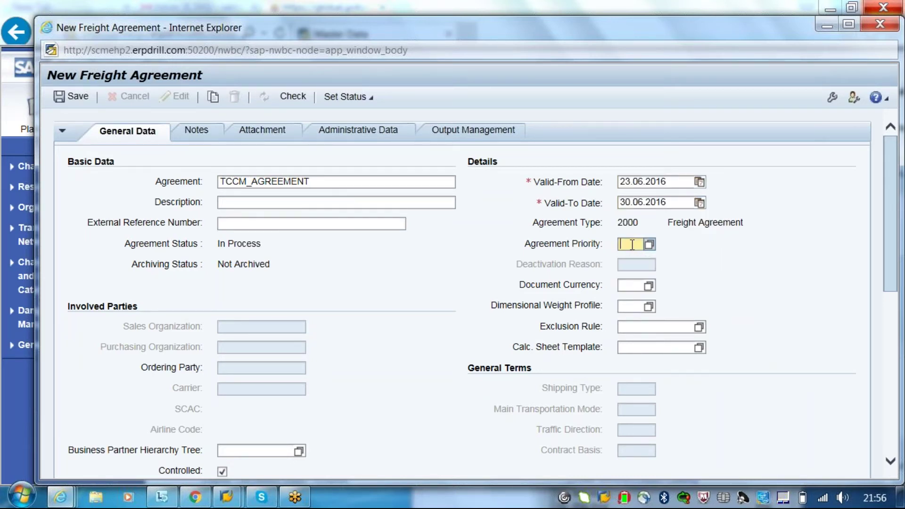
pyautogui.write('1')
pyautogui.press('Return')
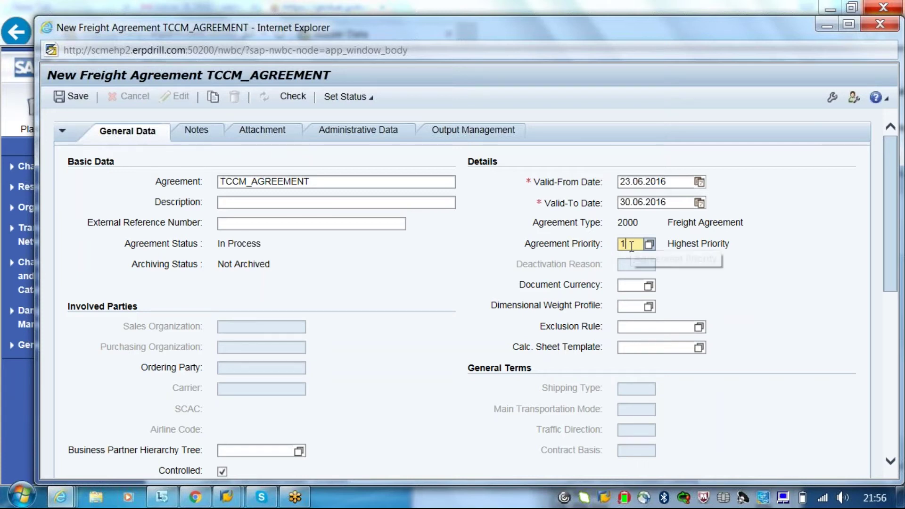
pyautogui.moveTo(632, 245); pyautogui.dragTo(609, 242)
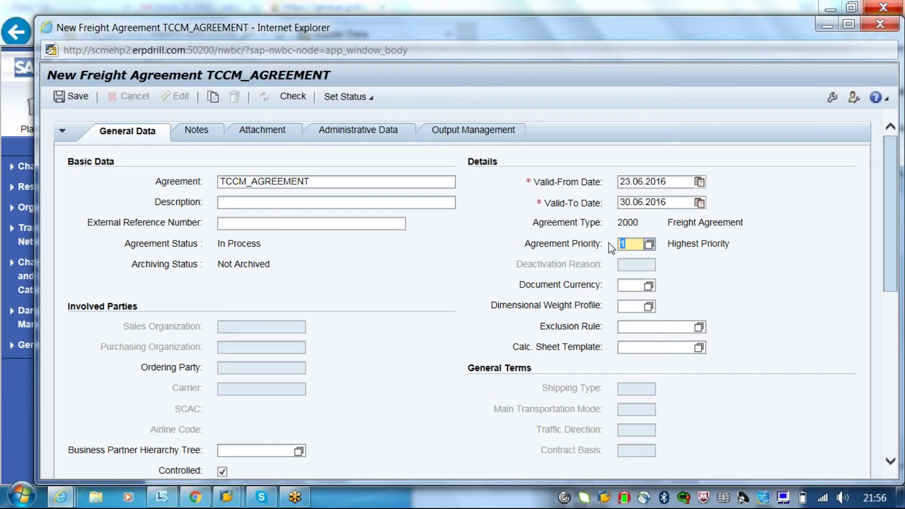
pyautogui.click(625, 285)
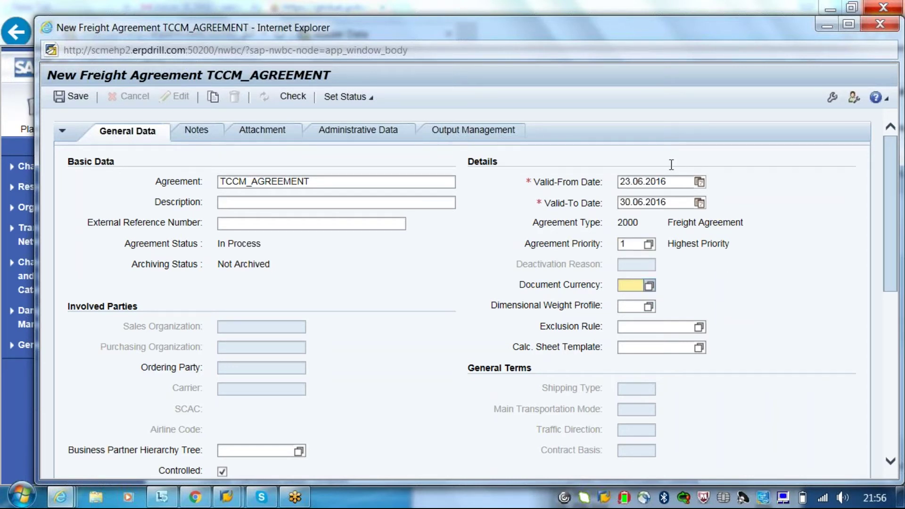
pyautogui.write('eur')
pyautogui.press('Return')
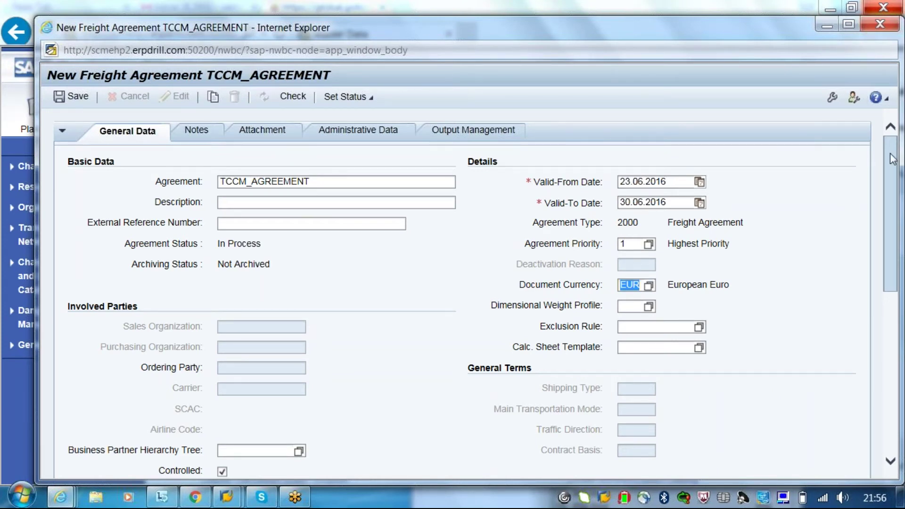
# - Search for reference calculation sheets with charge usage 2 for the Calculation Sheet field of agreement item 100
pyautogui.moveTo(890, 154); pyautogui.dragTo(890, 156)
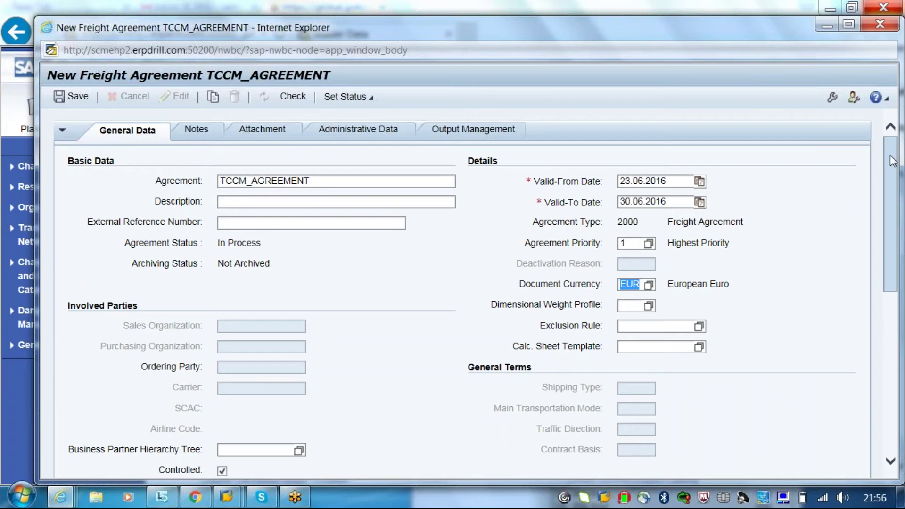
pyautogui.moveTo(890, 155); pyautogui.dragTo(888, 325)
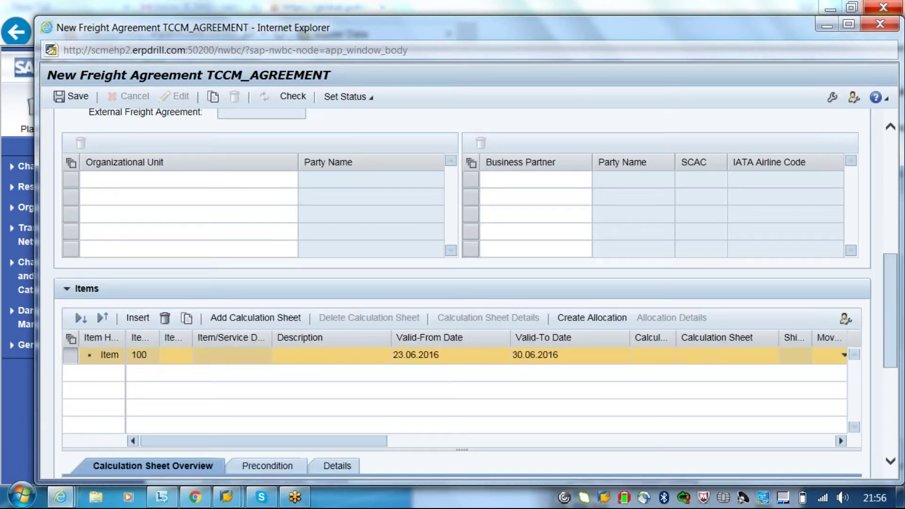
pyautogui.scroll(5, 876, 342)
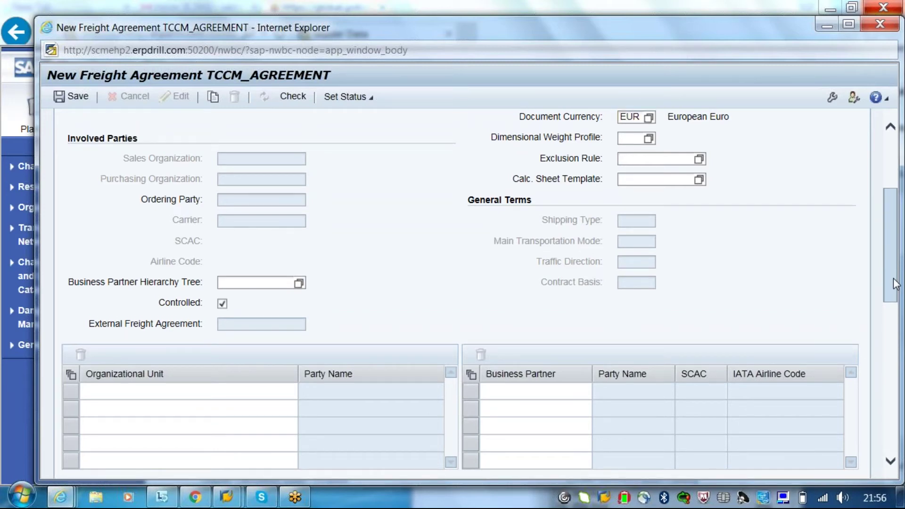
pyautogui.moveTo(892, 279); pyautogui.dragTo(897, 392)
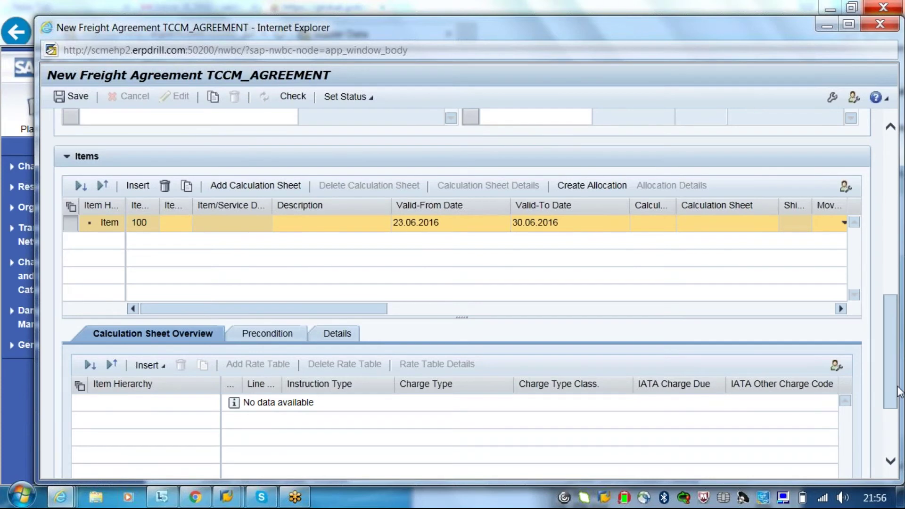
pyautogui.click(726, 222)
pyautogui.click(784, 254)
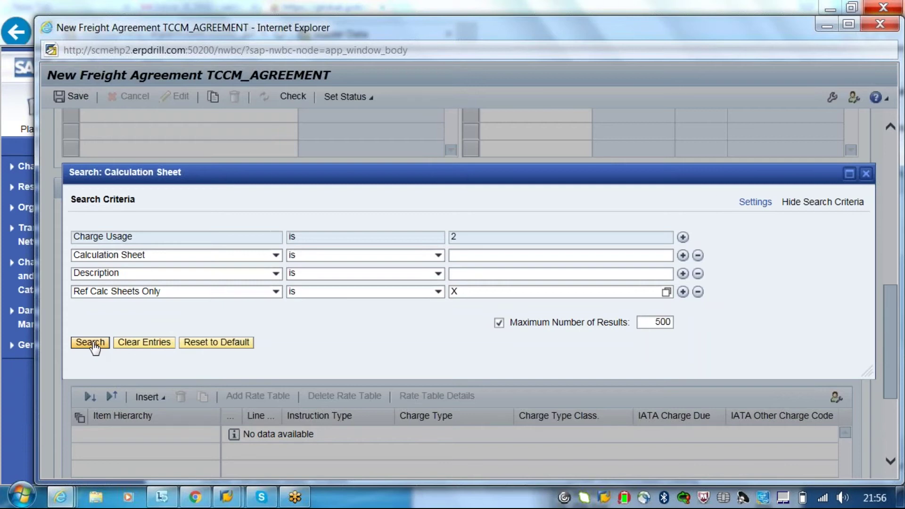
pyautogui.click(91, 342)
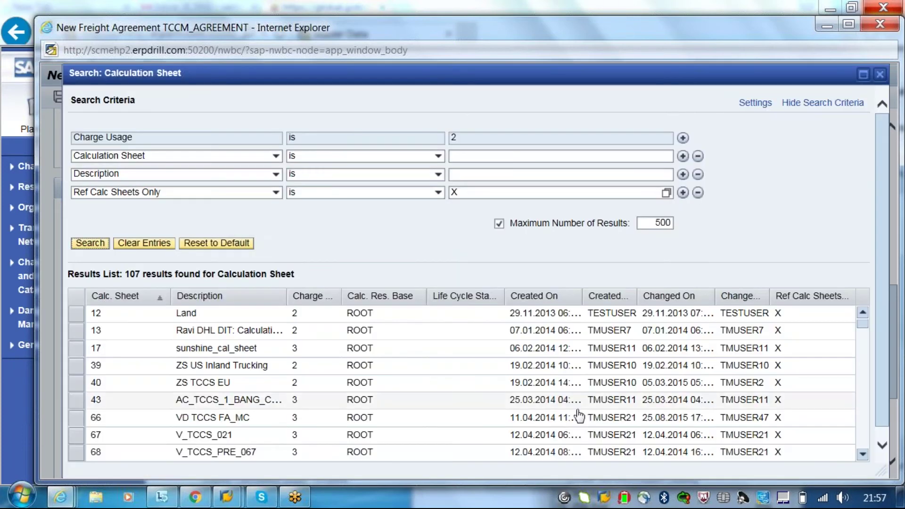
# - Examine the calculation sheet search results down to the end of the list for a sheet suited to the agreement item
pyautogui.click(863, 359)
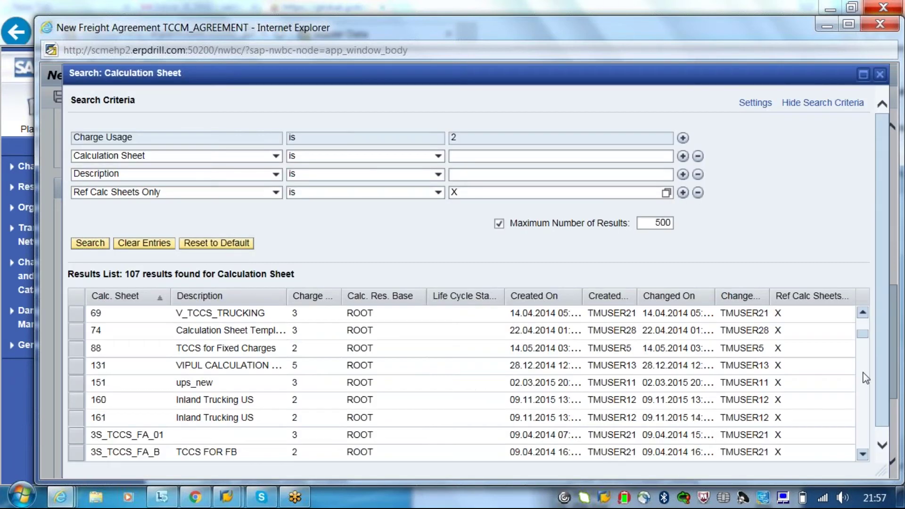
pyautogui.scroll(-3, 866, 378)
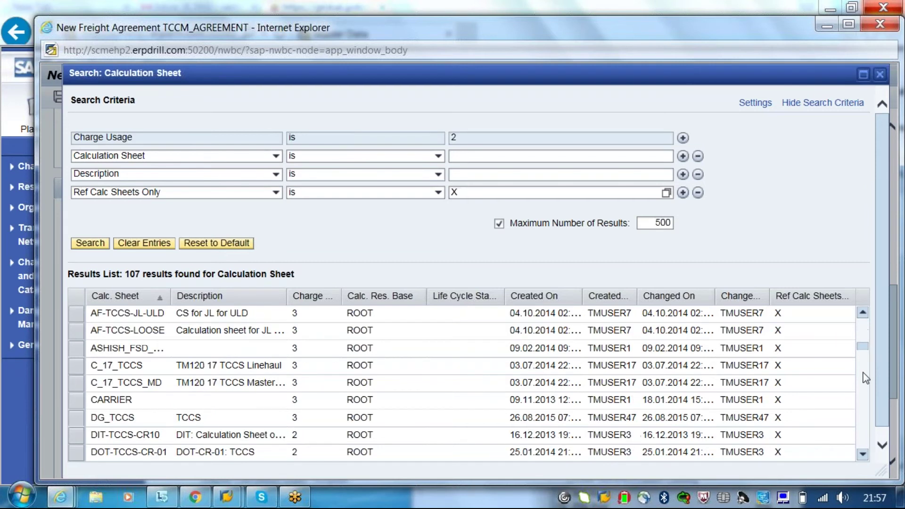
pyautogui.scroll(-3, 866, 378)
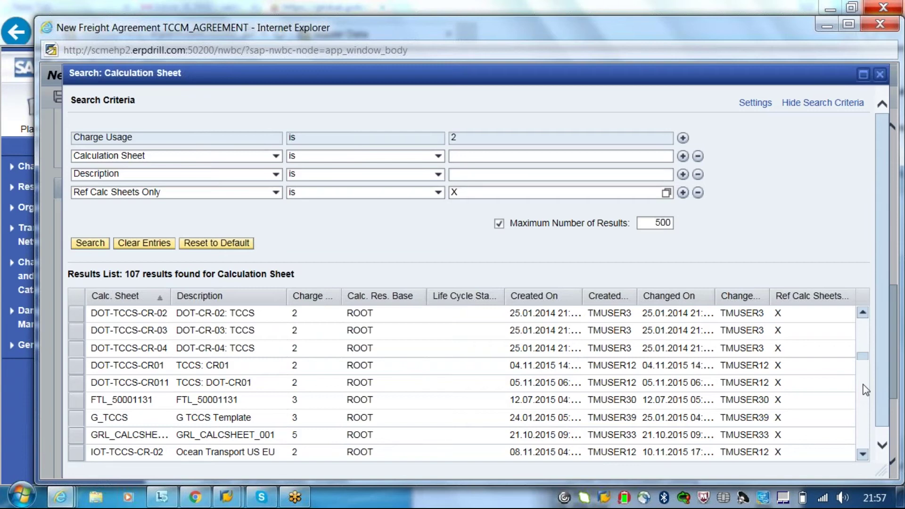
pyautogui.scroll(-3, 866, 390)
pyautogui.scroll(-3, 866, 390)
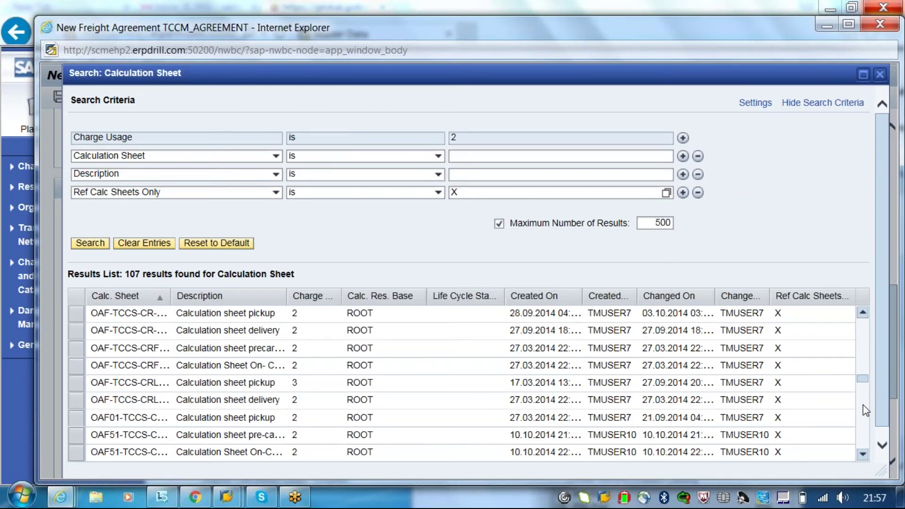
pyautogui.scroll(-3, 865, 419)
pyautogui.scroll(-3, 862, 427)
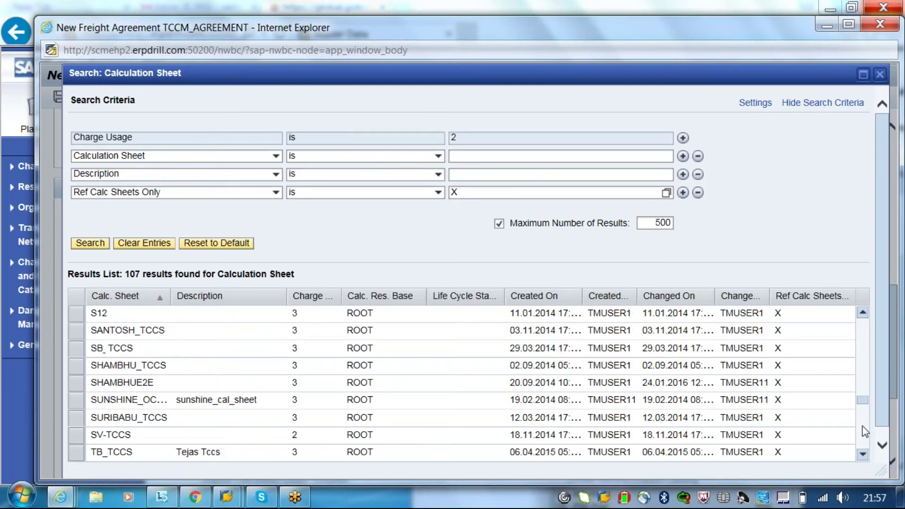
pyautogui.scroll(-3, 862, 428)
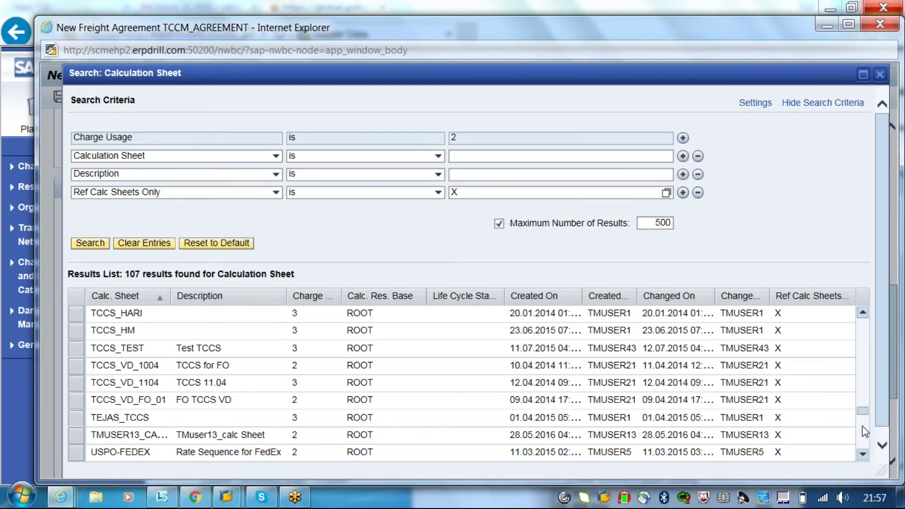
pyautogui.click(863, 313)
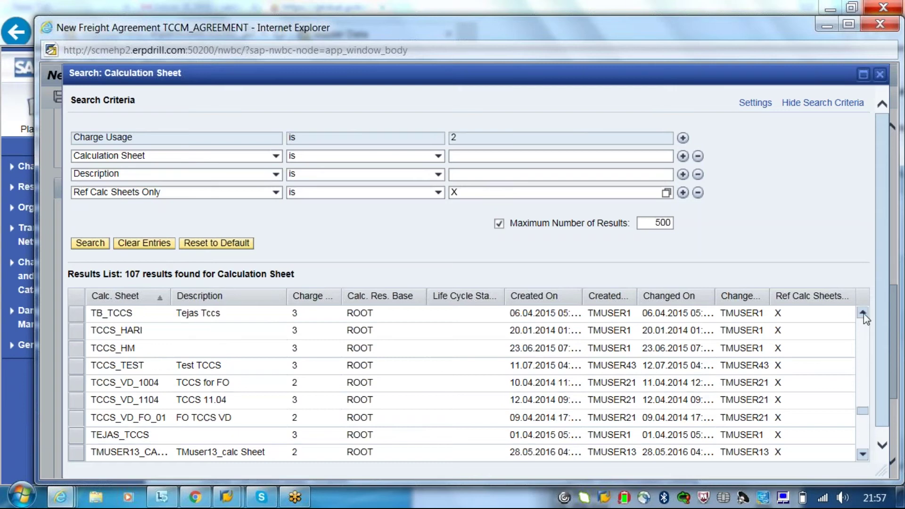
pyautogui.click(863, 313)
pyautogui.click(863, 314)
pyautogui.click(863, 313)
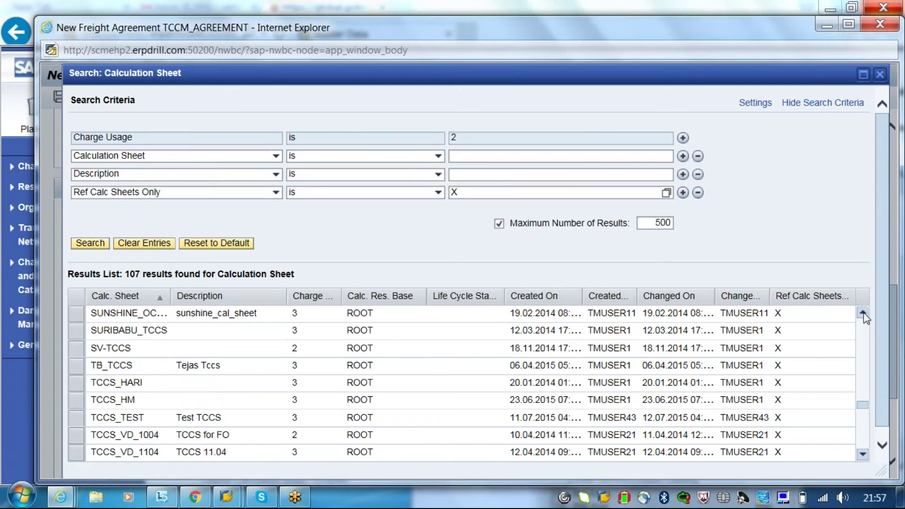
pyautogui.click(863, 313)
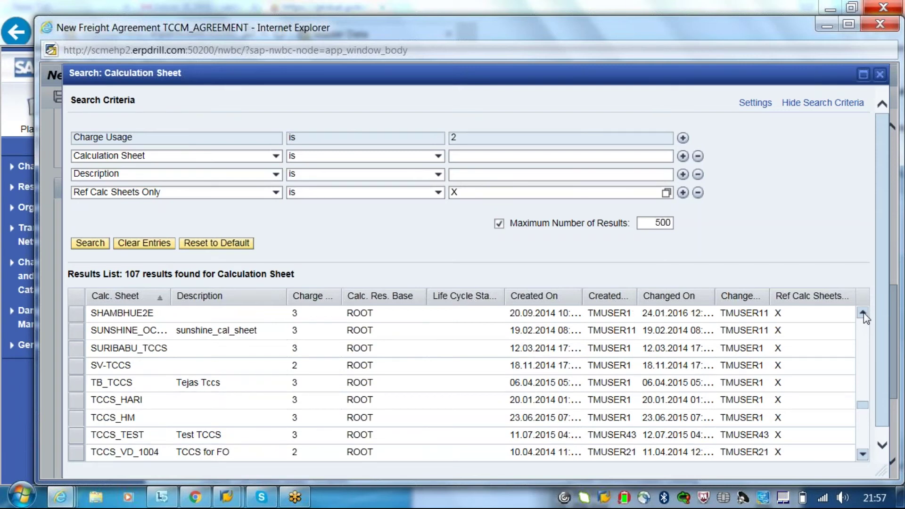
pyautogui.click(865, 426)
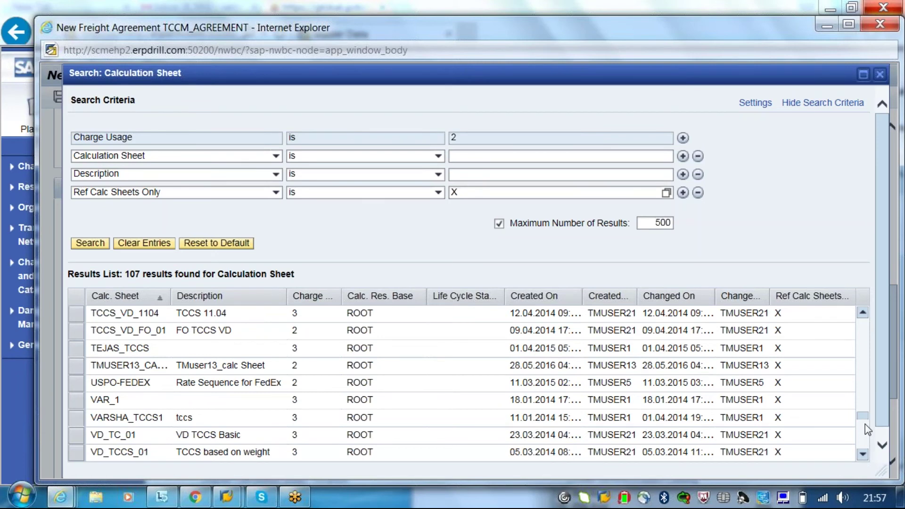
pyautogui.click(865, 429)
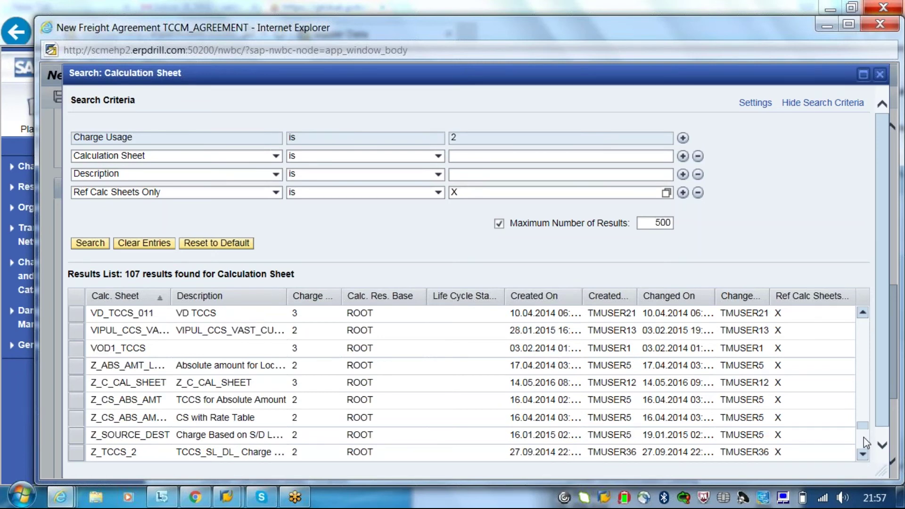
pyautogui.click(863, 437)
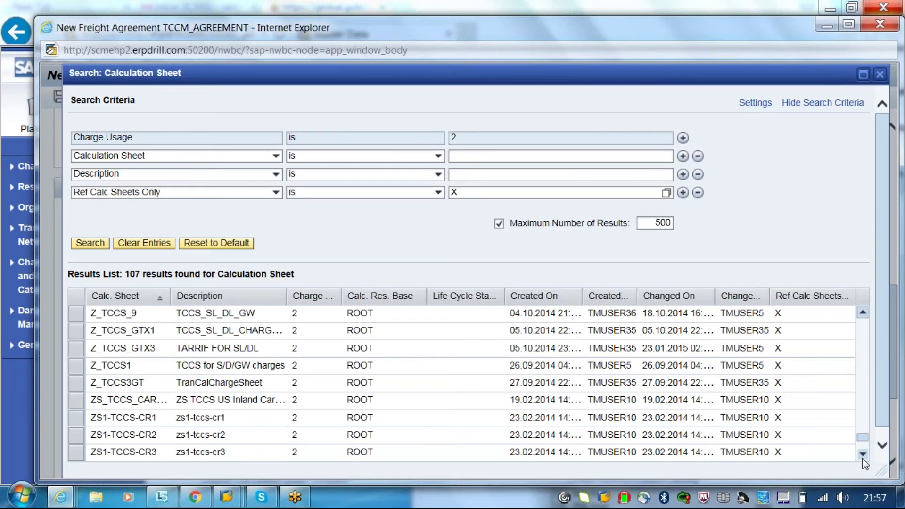
pyautogui.click(862, 453)
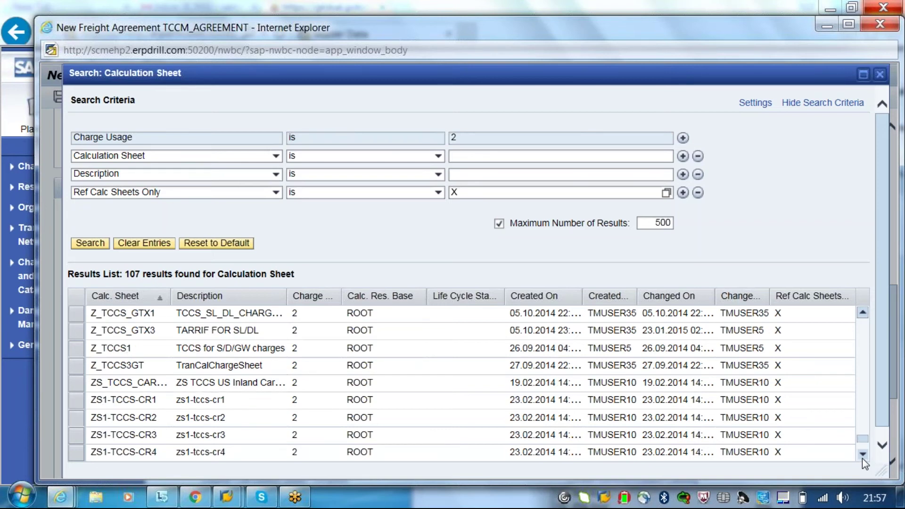
pyautogui.click(862, 453)
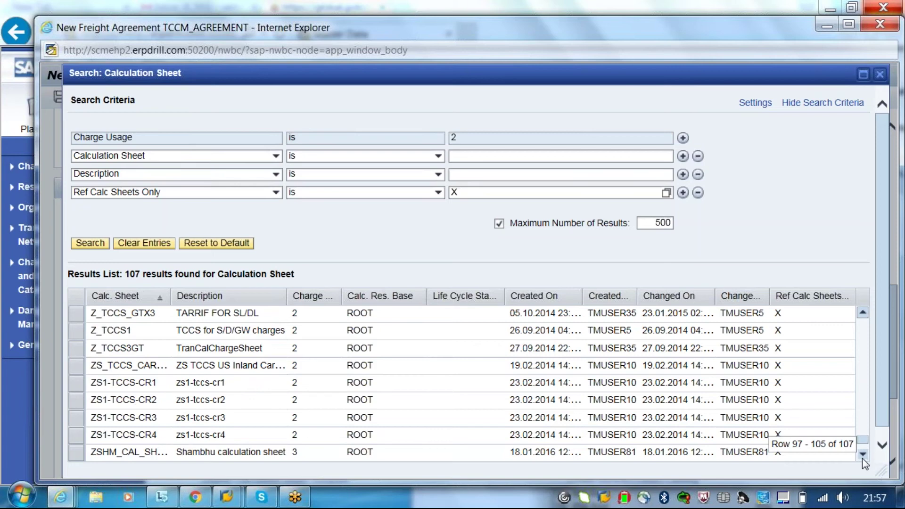
pyautogui.click(863, 454)
pyautogui.click(862, 454)
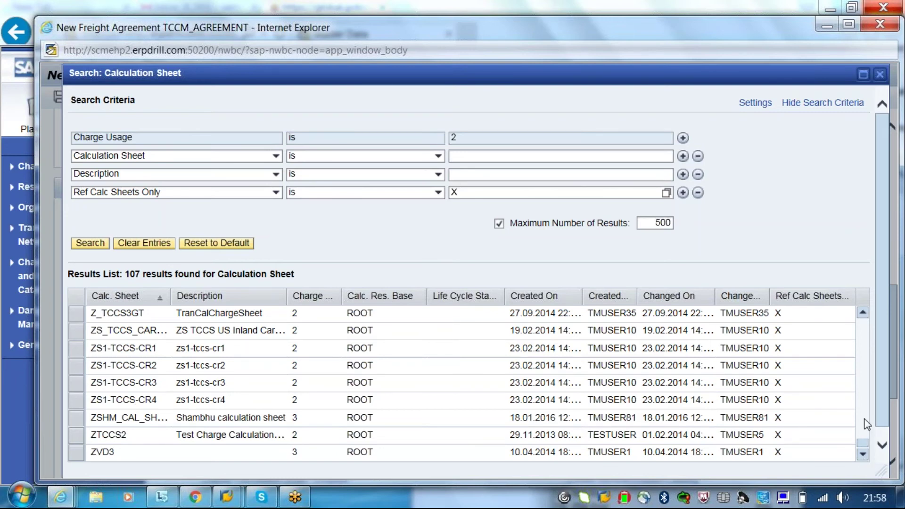
# - Assign calculation sheet SB_TCCS from the search results to agreement item 100
pyautogui.scroll(3, 864, 419)
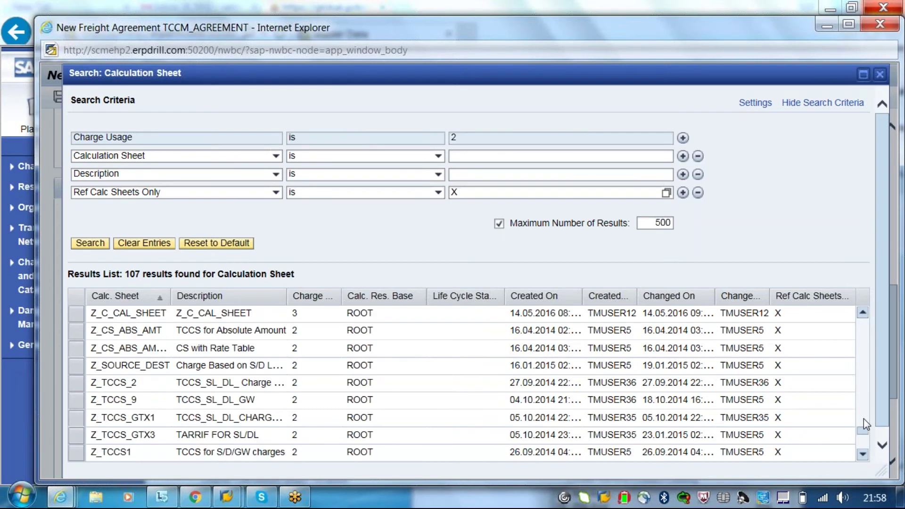
pyautogui.scroll(3, 863, 419)
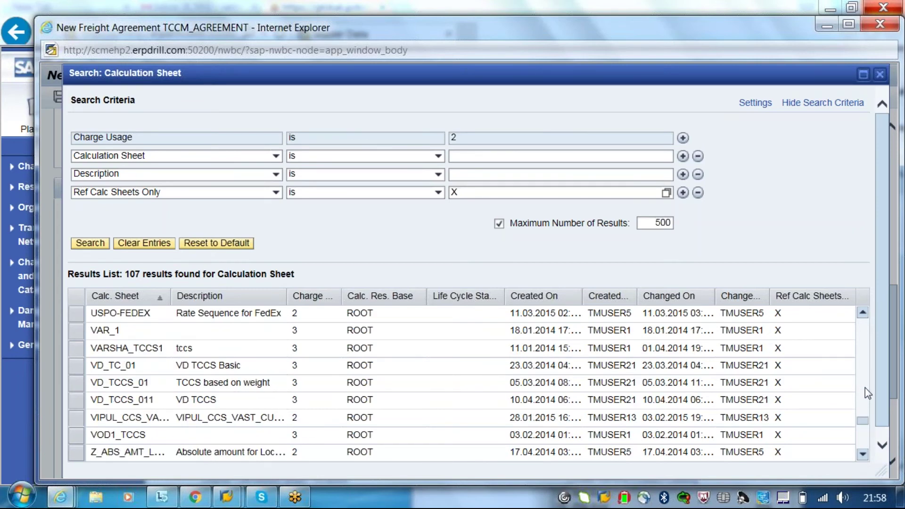
pyautogui.scroll(3, 865, 394)
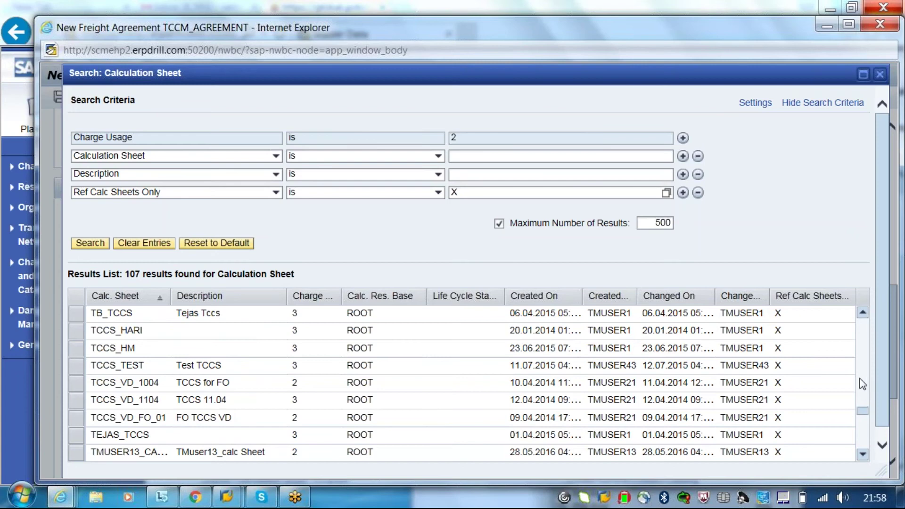
pyautogui.scroll(3, 862, 384)
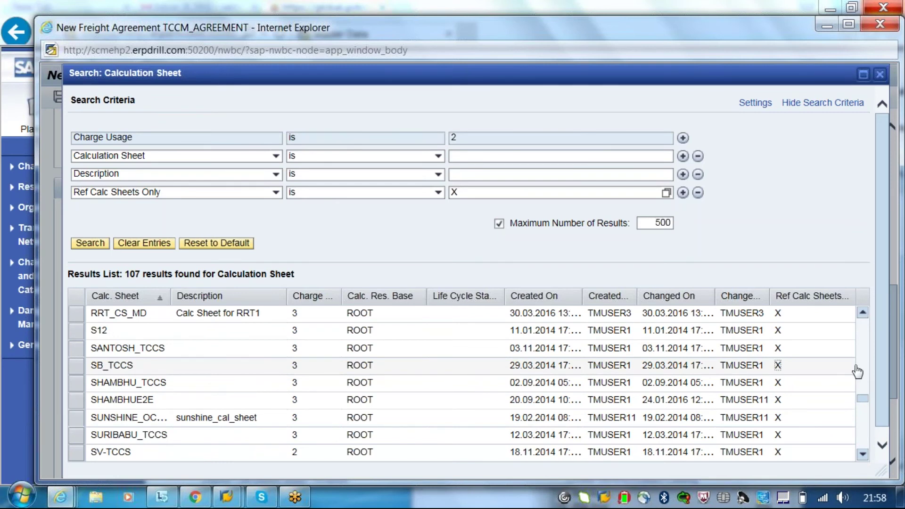
pyautogui.click(856, 367)
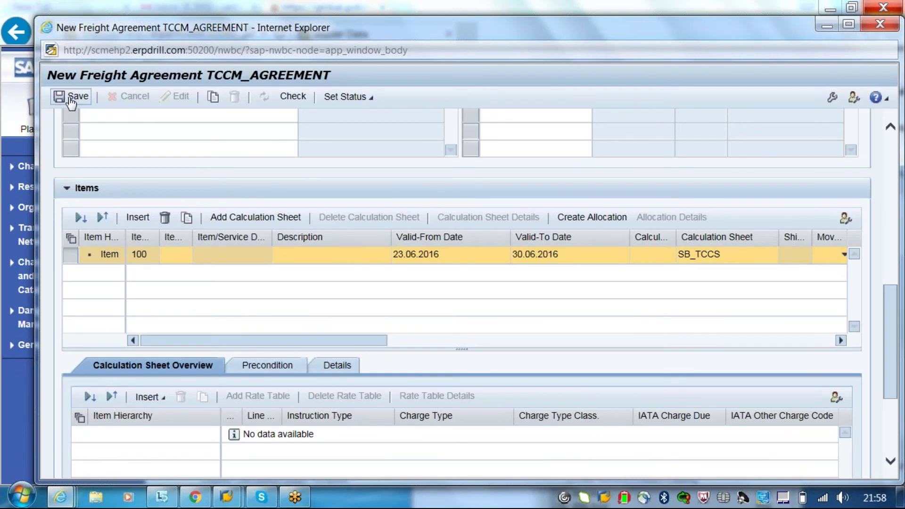
# - Try to save freight agreement TCCM_AGREEMENT, and close it, discarding the unsaved data
pyautogui.click(71, 99)
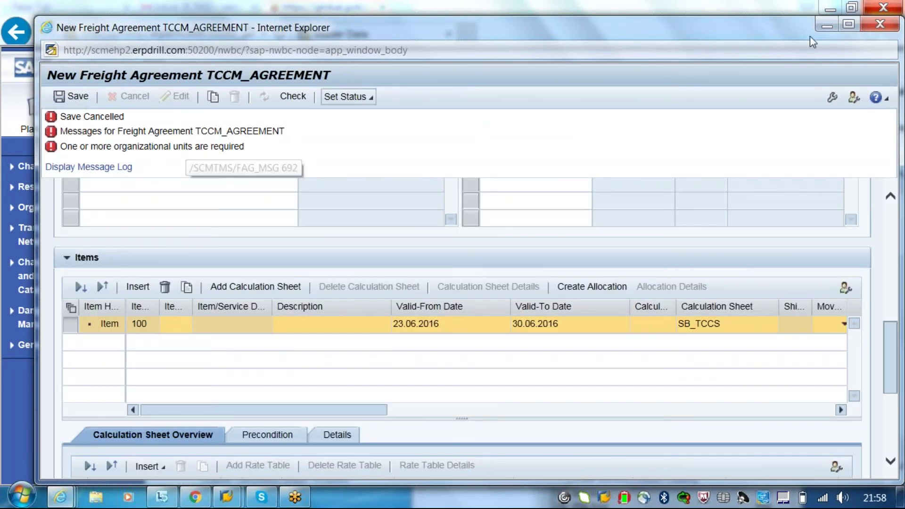
pyautogui.click(890, 30)
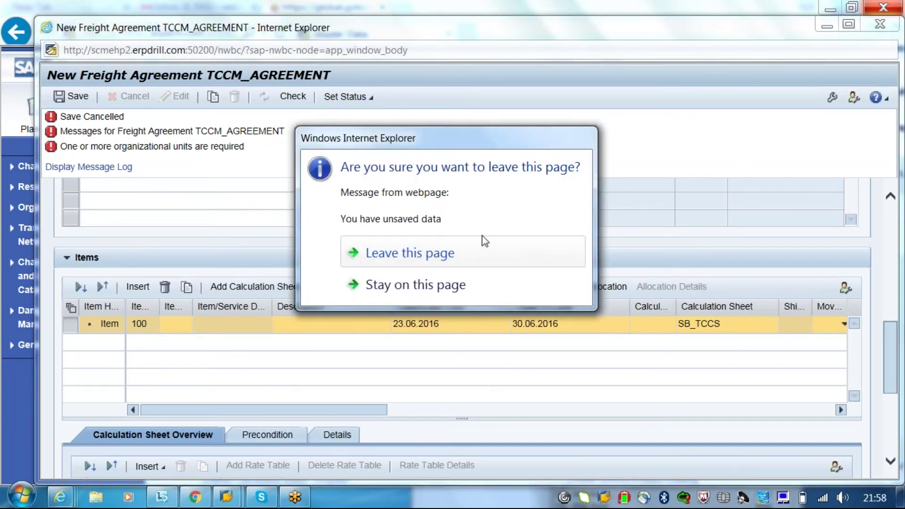
pyautogui.click(485, 242)
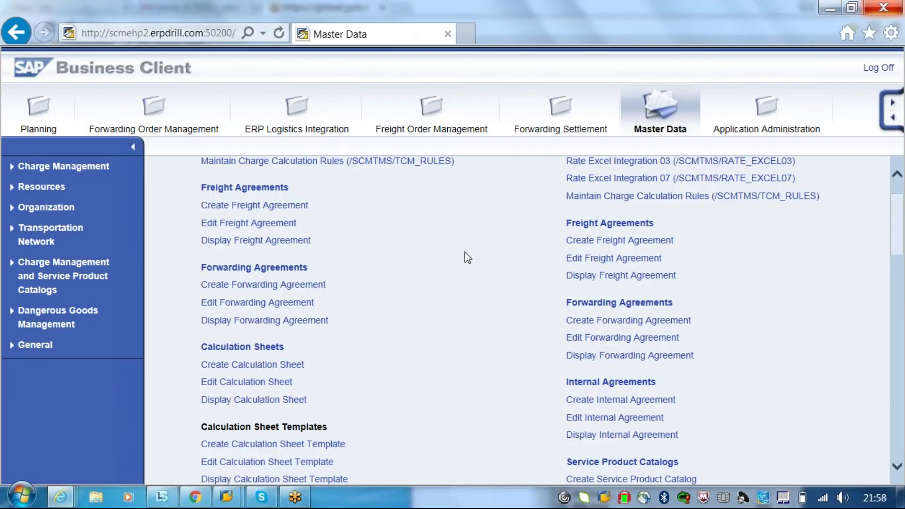
# - Search for existing reference calculation sheets to edit and examine the sheet names in the results
pyautogui.click(269, 385)
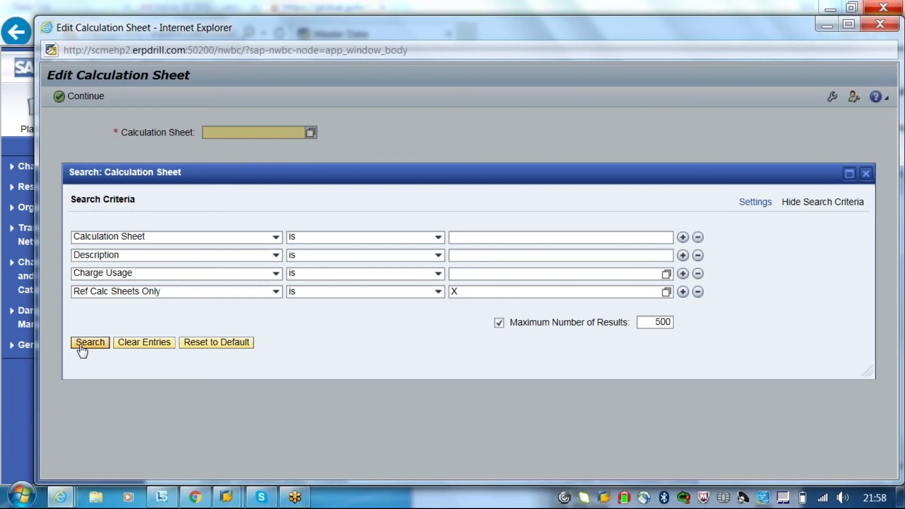
pyautogui.click(81, 346)
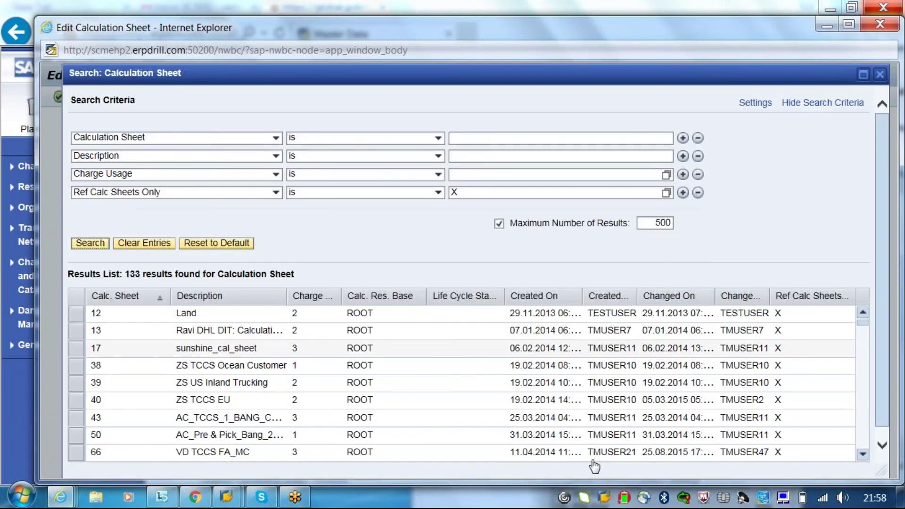
pyautogui.click(866, 408)
pyautogui.click(865, 407)
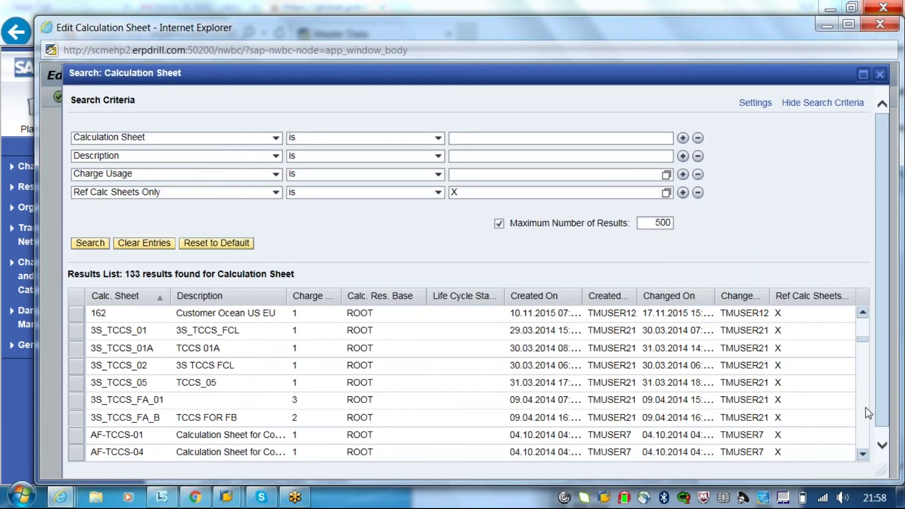
pyautogui.click(866, 407)
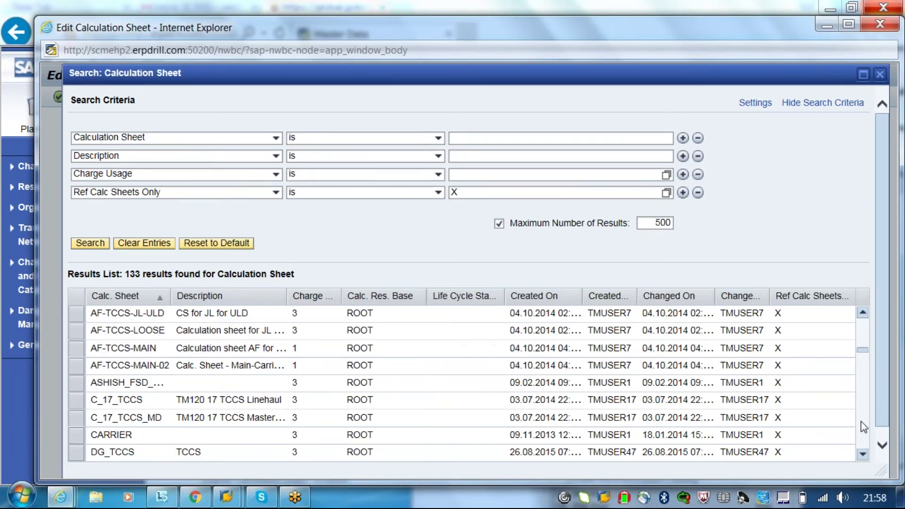
pyautogui.click(864, 427)
pyautogui.click(864, 427)
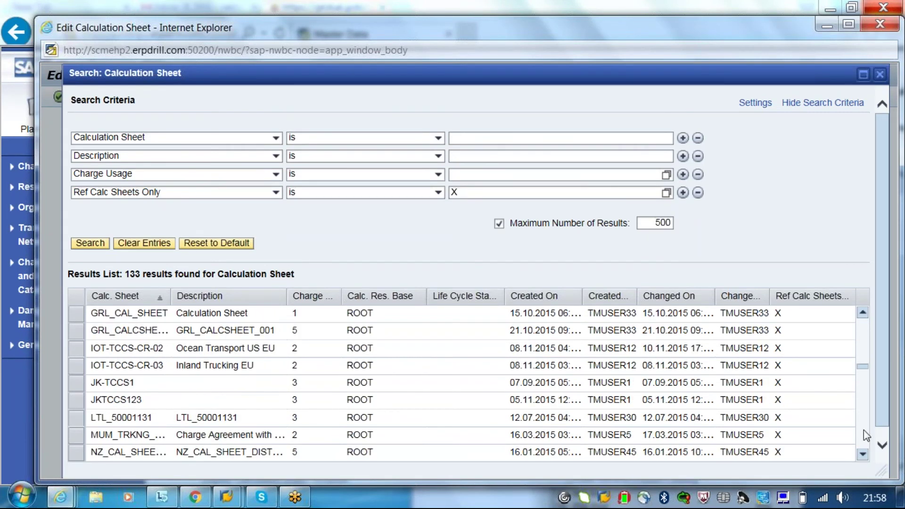
pyautogui.click(863, 430)
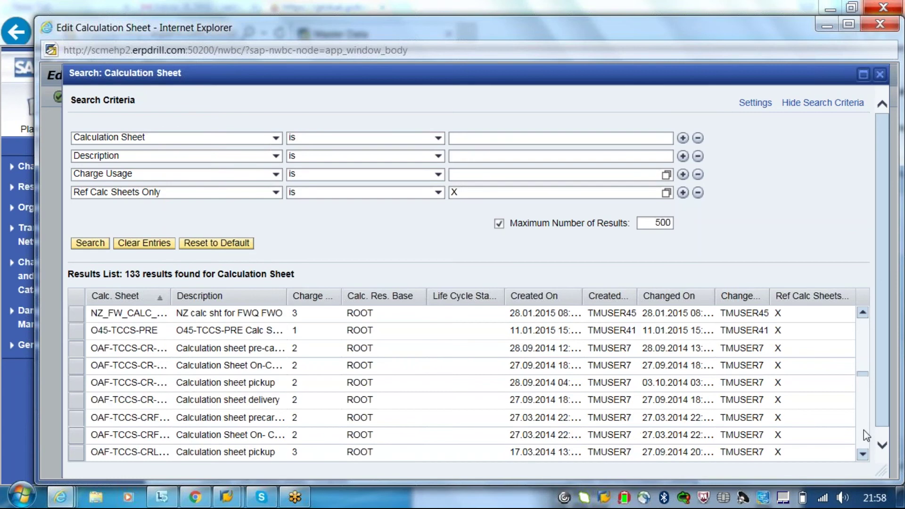
pyautogui.click(864, 430)
pyautogui.click(864, 430)
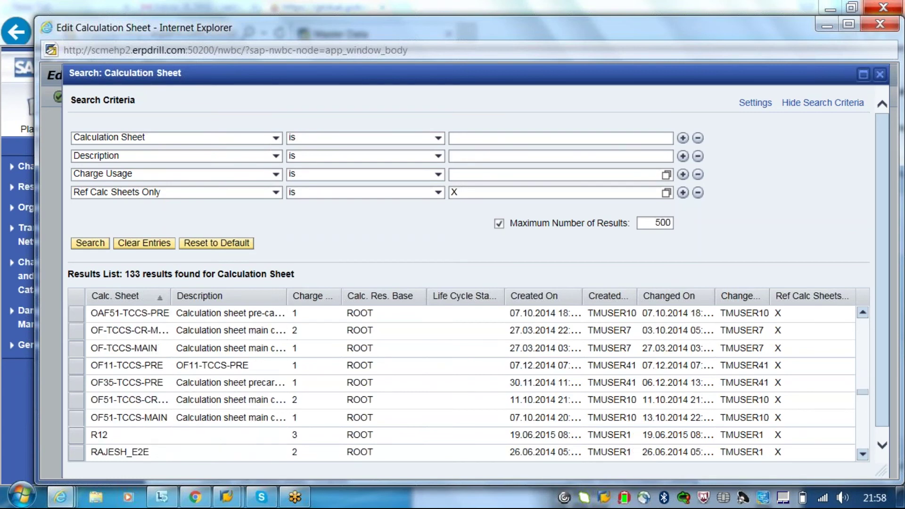
pyautogui.click(864, 430)
pyautogui.click(864, 430)
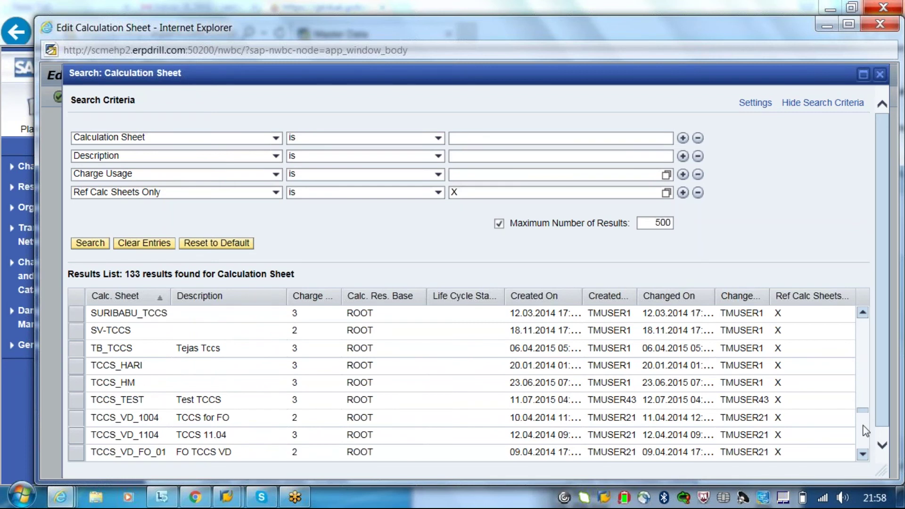
pyautogui.click(864, 455)
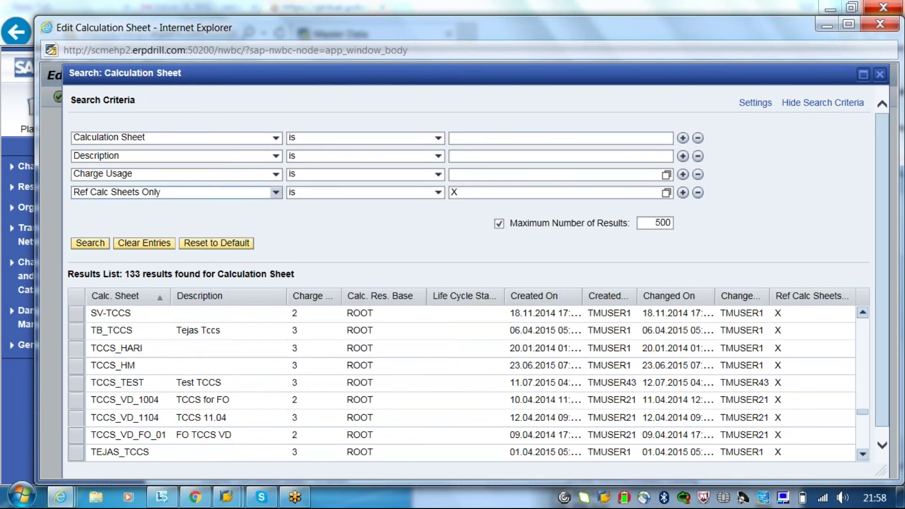
# - Search for calculation sheets changed on 23.06.2016, and close the calculation sheet editing window without choosing one
pyautogui.click(275, 192)
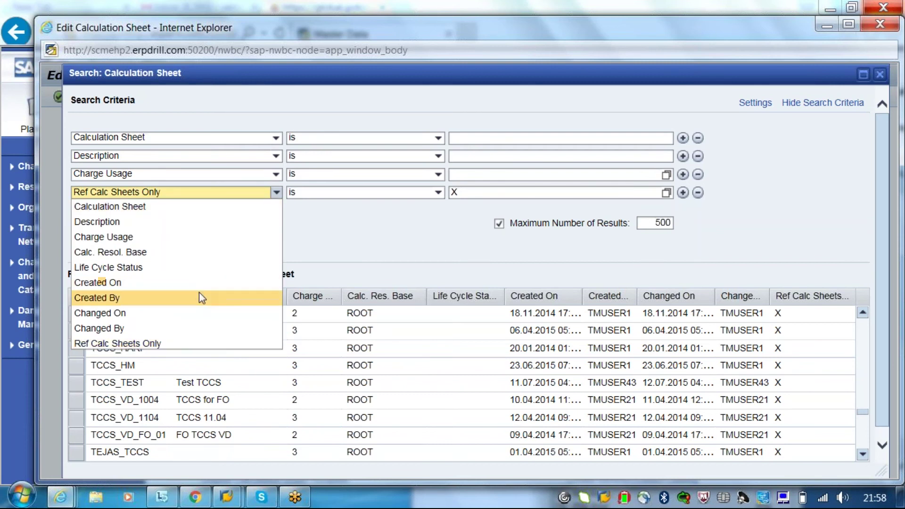
pyautogui.click(197, 312)
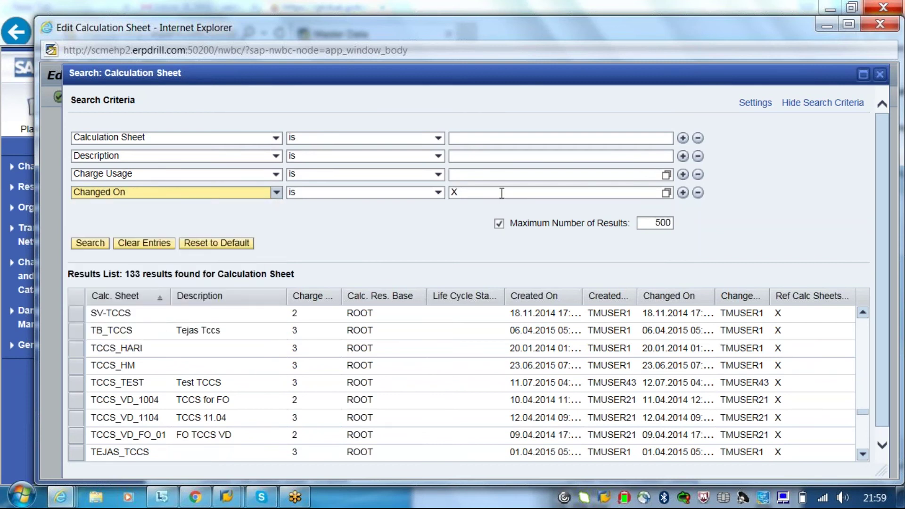
pyautogui.click(667, 194)
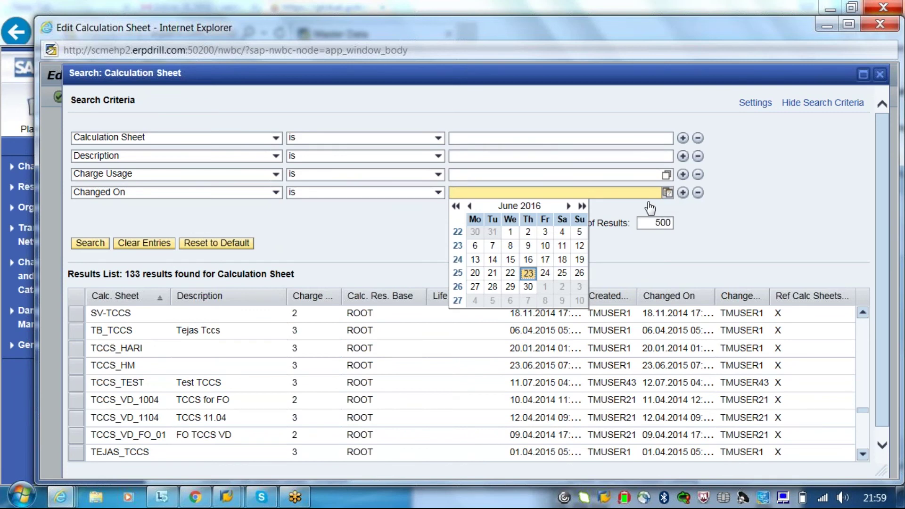
pyautogui.click(528, 273)
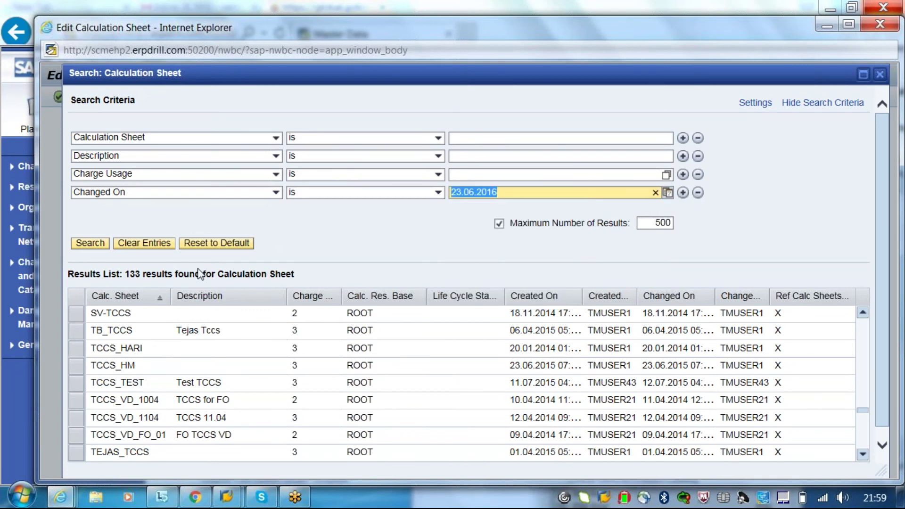
pyautogui.click(87, 244)
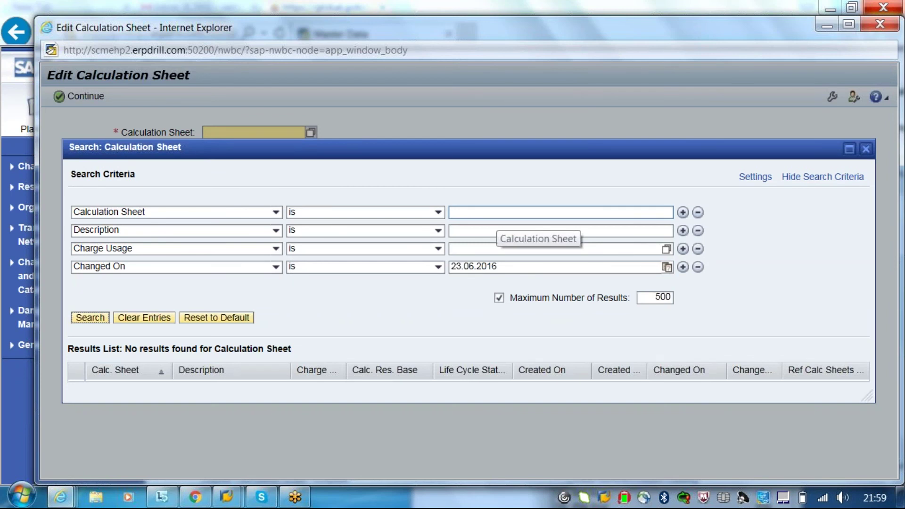
pyautogui.click(866, 150)
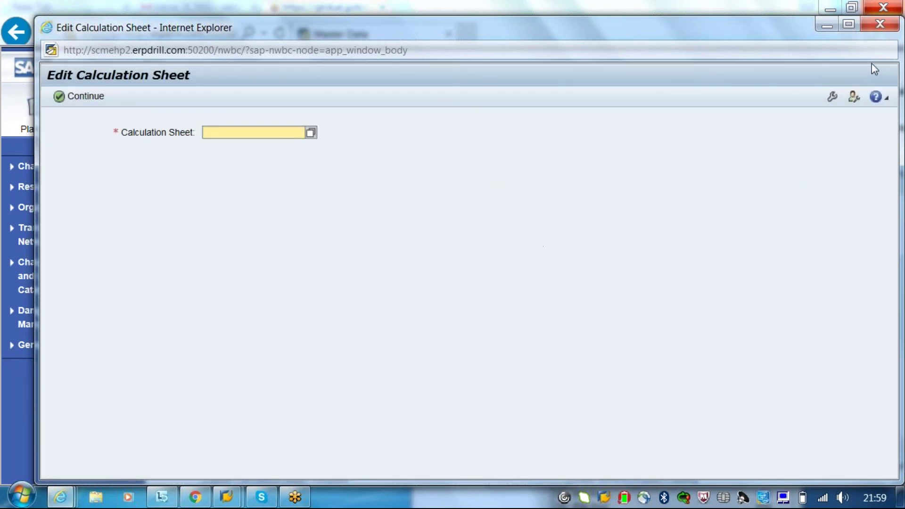
pyautogui.click(879, 25)
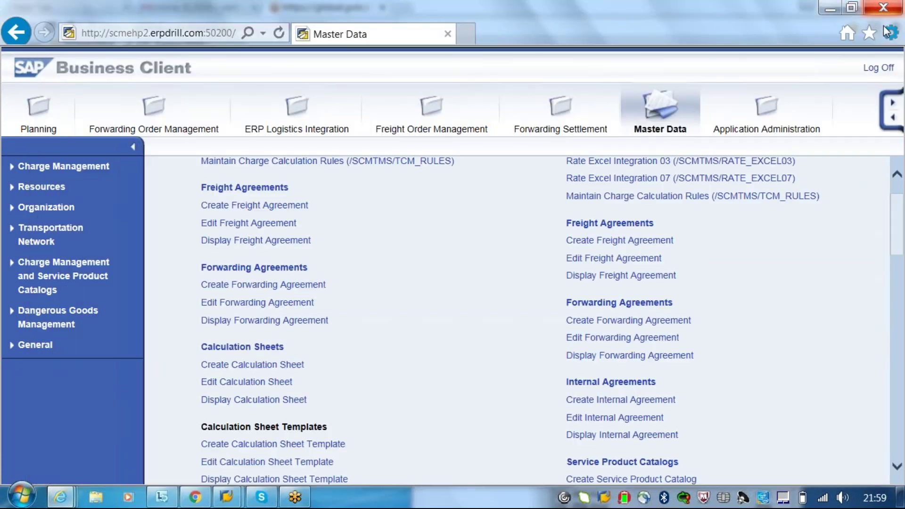
pyautogui.click(254, 364)
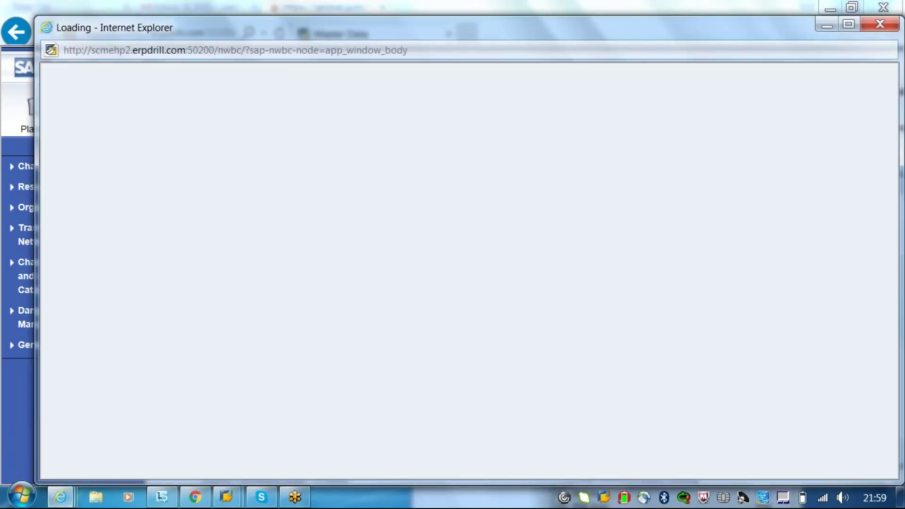
pyautogui.click(237, 134)
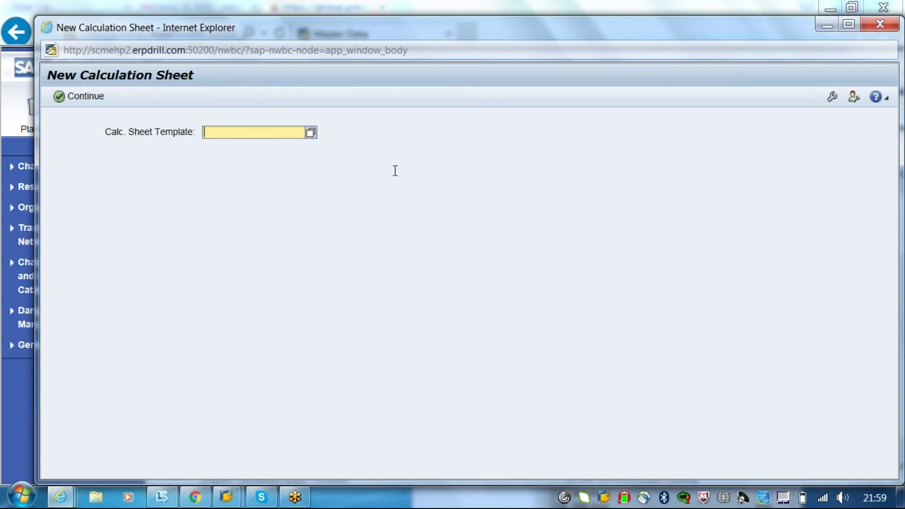
pyautogui.write('TCCM_')
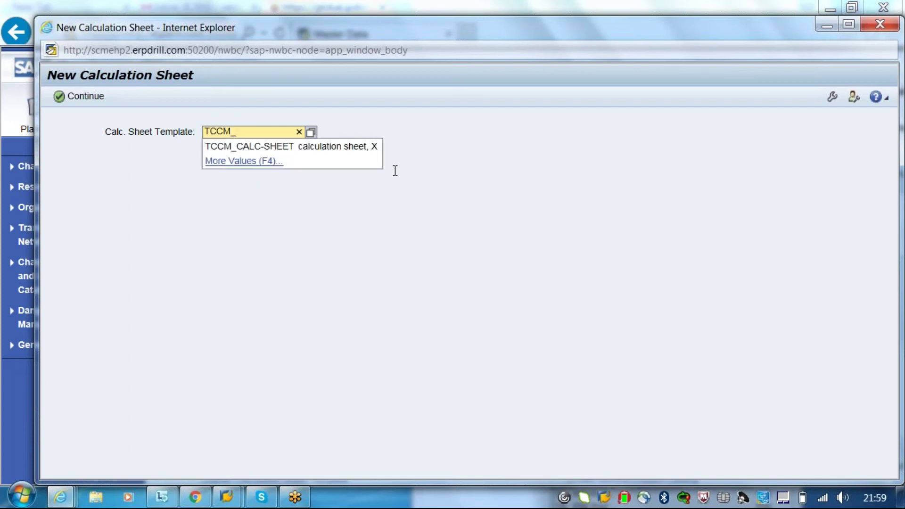
pyautogui.click(338, 147)
pyautogui.click(72, 98)
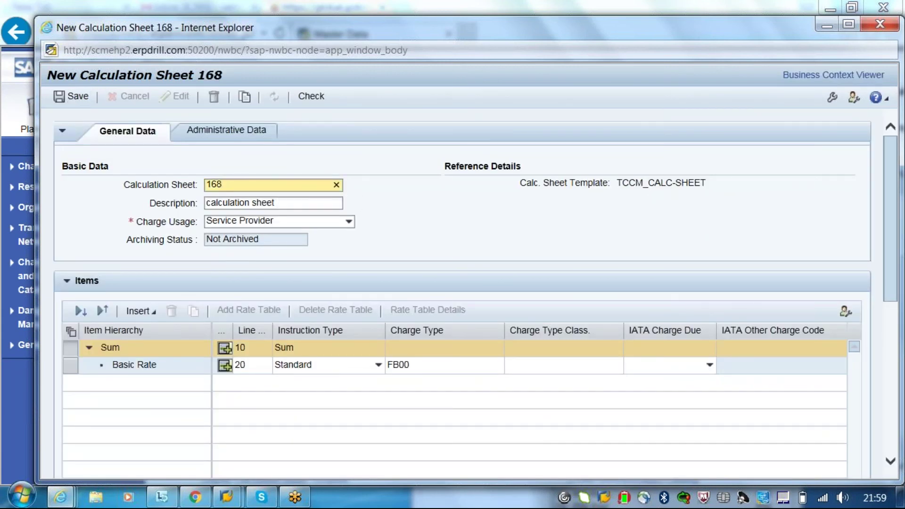
pyautogui.moveTo(228, 184); pyautogui.dragTo(199, 184)
pyautogui.click(882, 24)
pyautogui.click(379, 281)
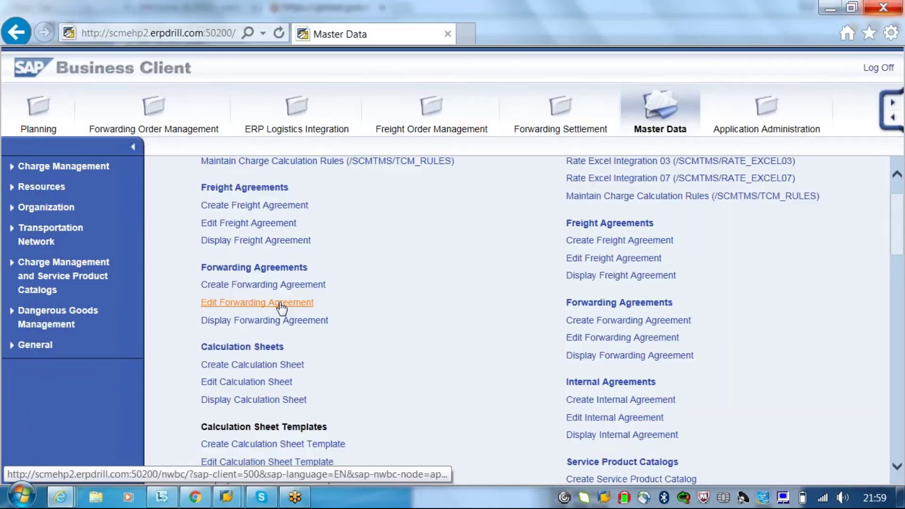
# - Start a new freight agreement of agreement type 2000 and name it TCCM_FA
pyautogui.click(619, 241)
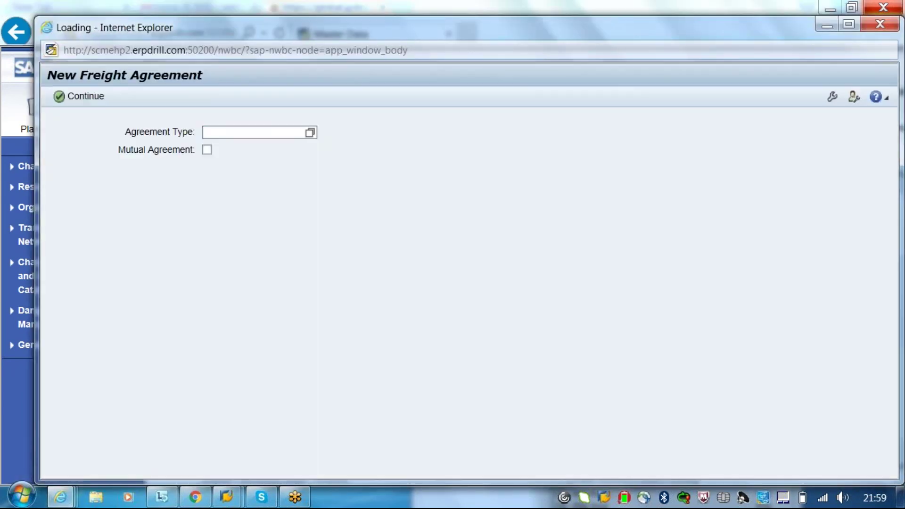
pyautogui.click(233, 135)
pyautogui.write('2000')
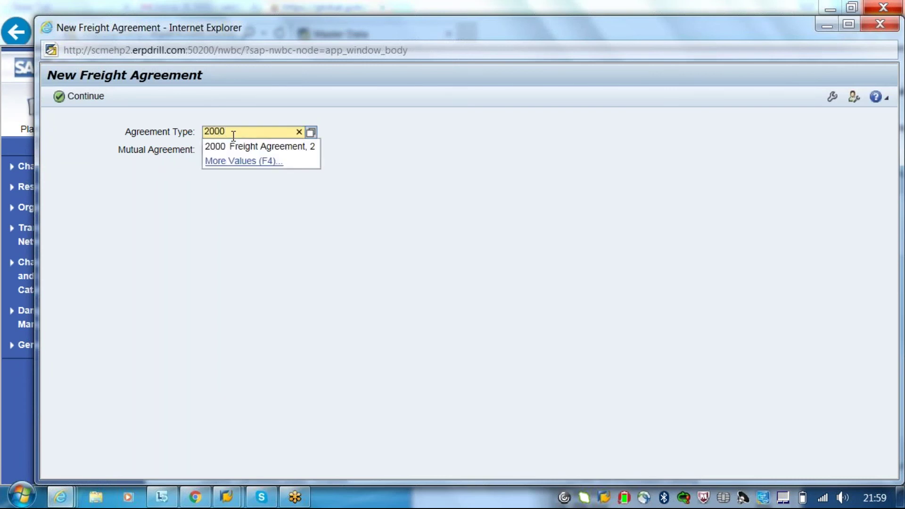
pyautogui.click(232, 146)
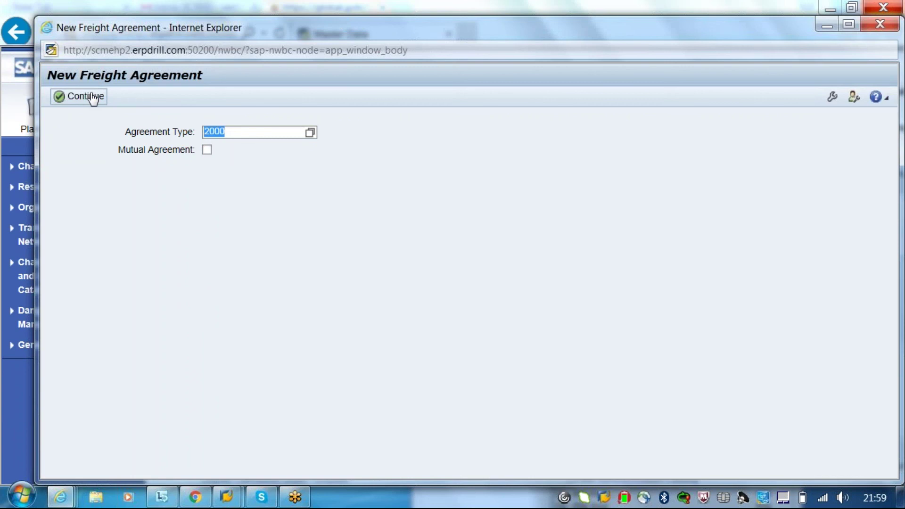
pyautogui.click(93, 97)
pyautogui.click(251, 181)
pyautogui.write('TCCM_')
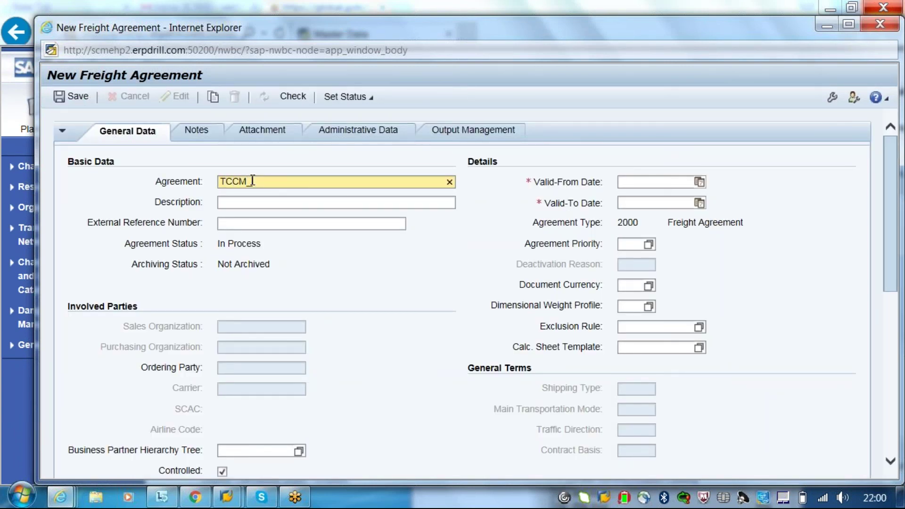
pyautogui.write('FA')
# - Set the freight agreement's validity period from 23.06.2016 to 30.06.2016
pyautogui.click(644, 182)
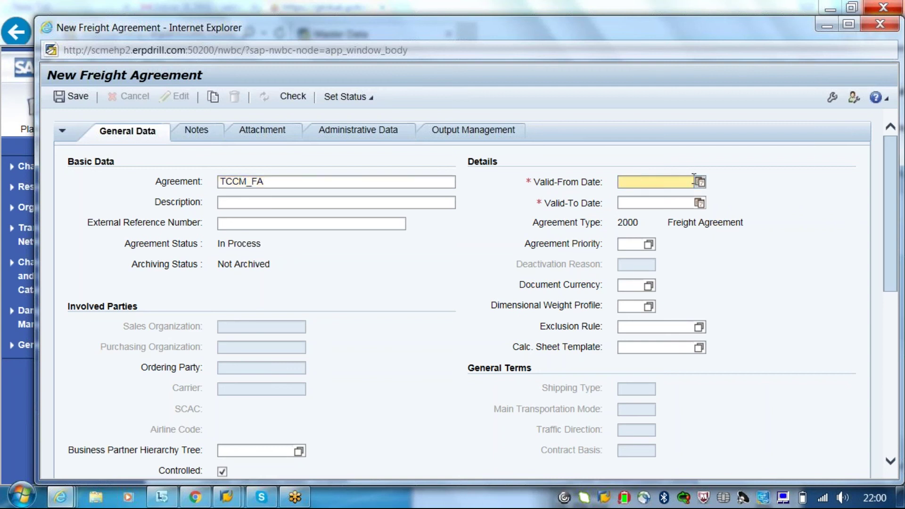
pyautogui.click(699, 182)
pyautogui.click(696, 262)
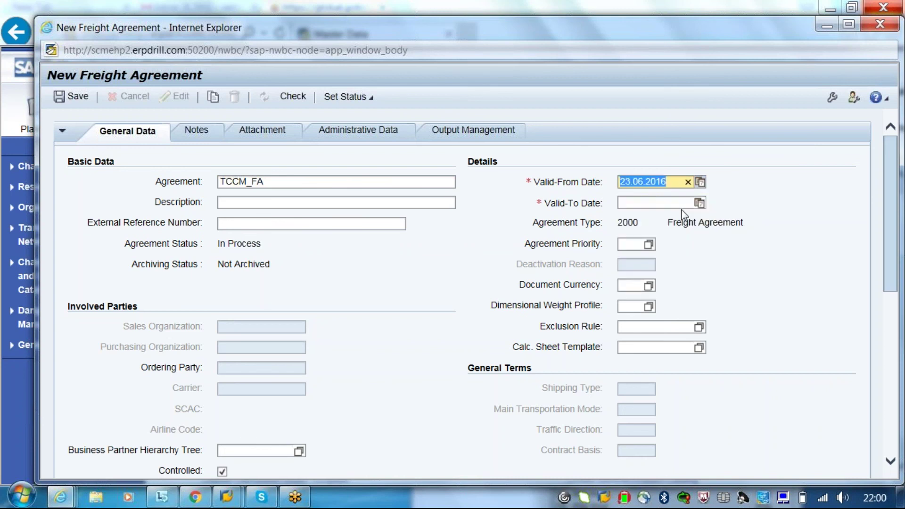
pyautogui.click(676, 203)
pyautogui.click(700, 205)
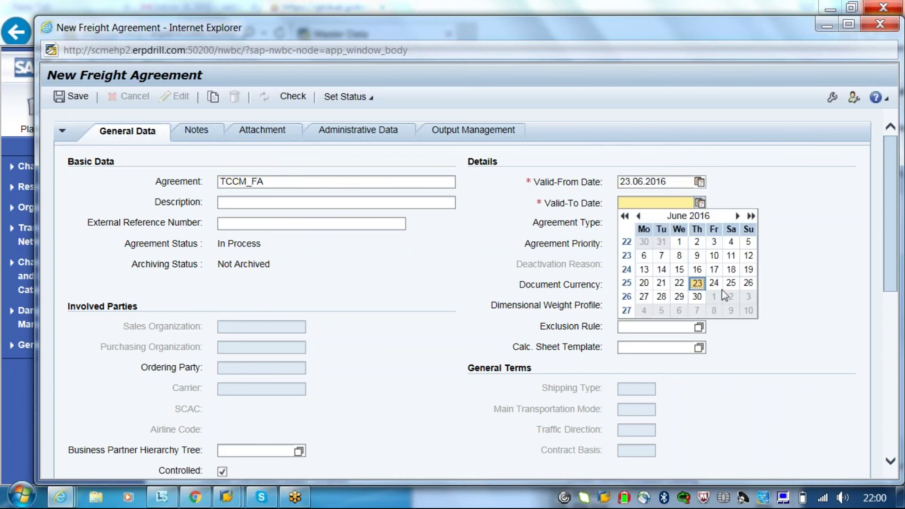
pyautogui.click(696, 296)
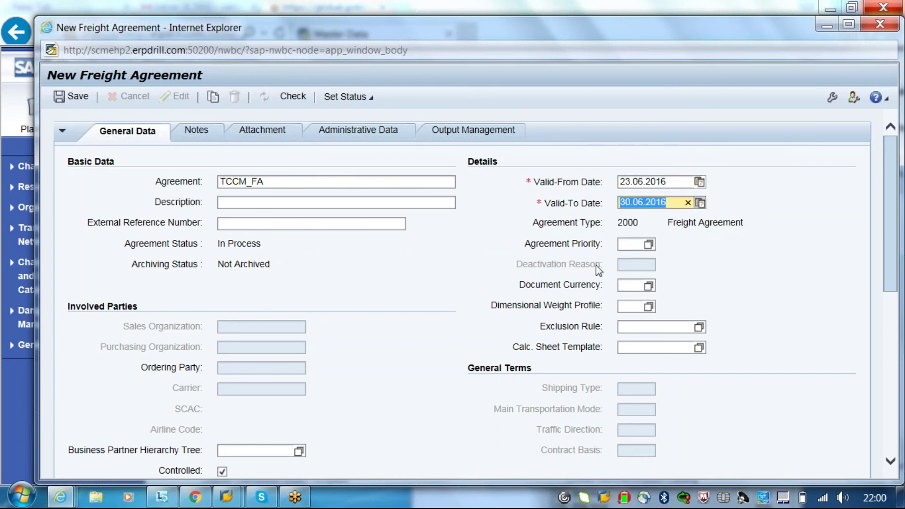
# - Set the freight agreement's priority to 1, Highest Priority, from the list of possible values
pyautogui.click(636, 244)
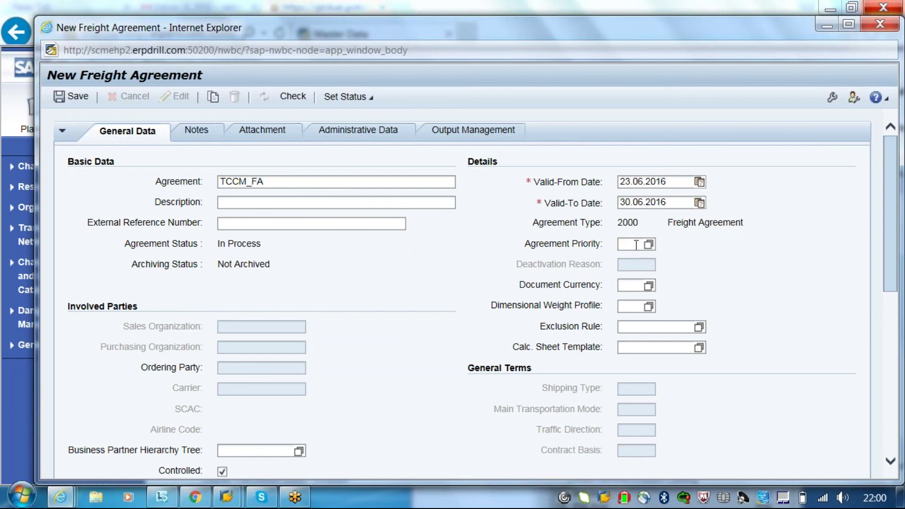
pyautogui.press('F4')
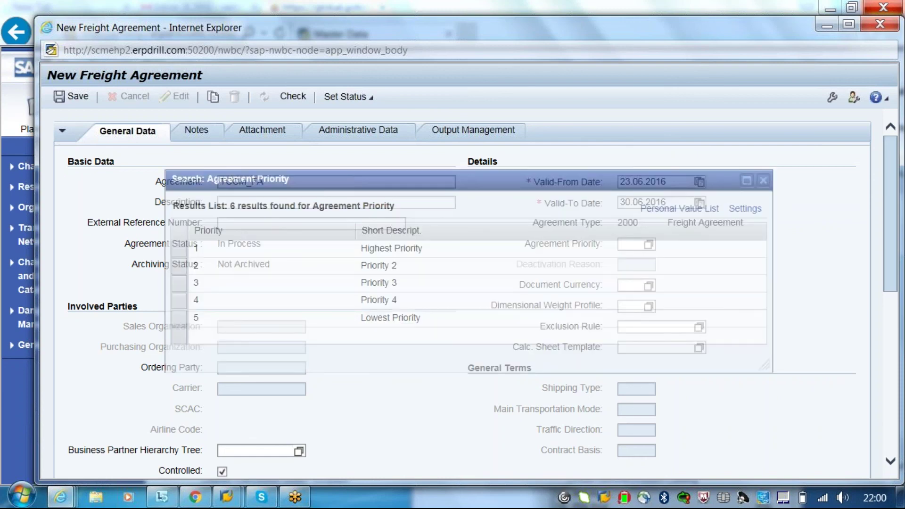
pyautogui.press('Return')
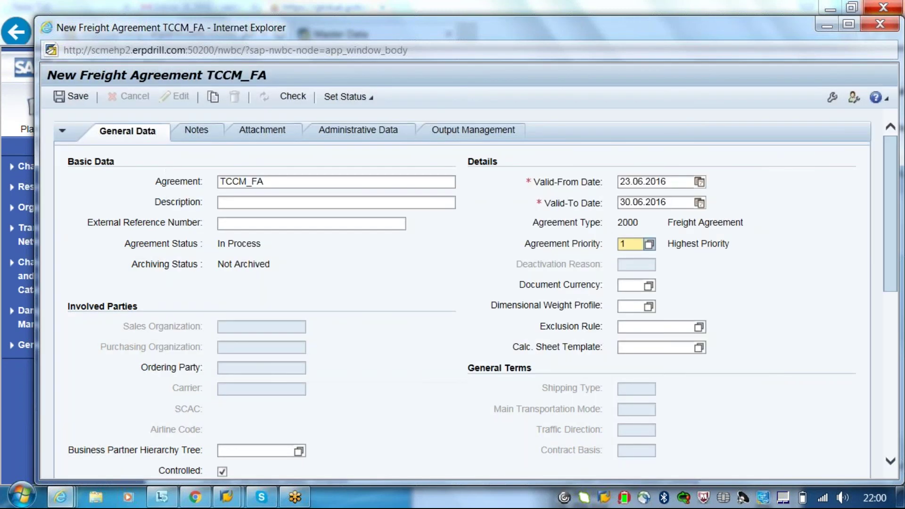